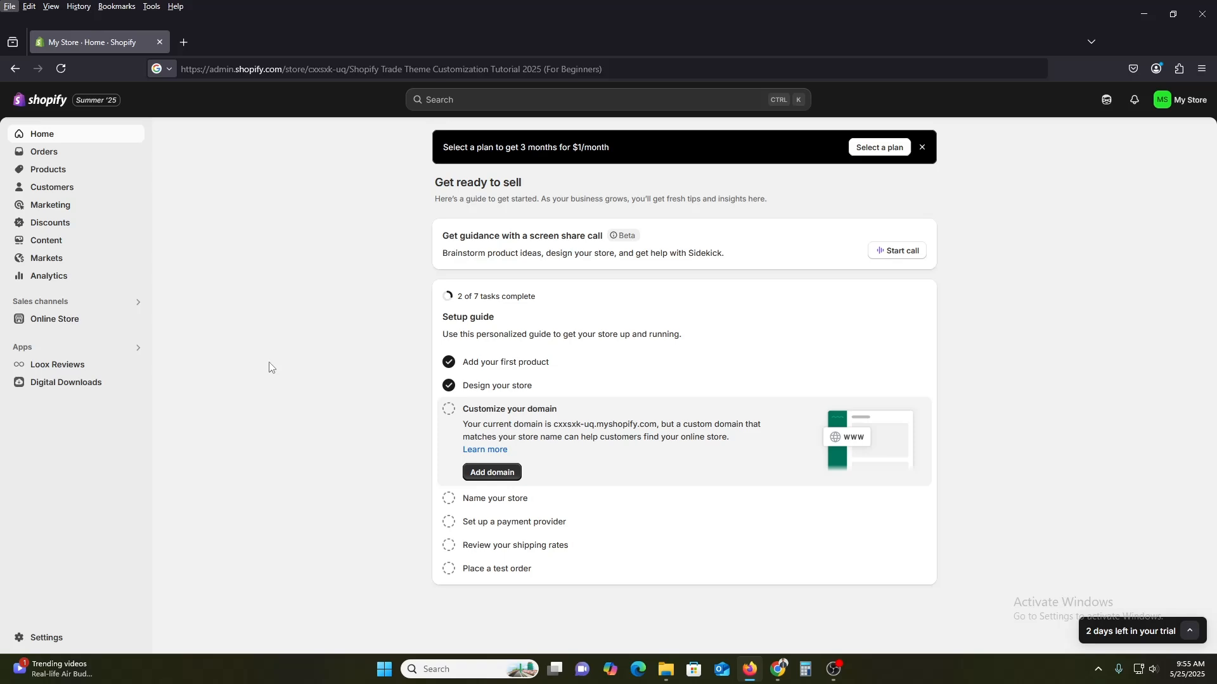
Open the online storefront preview and dismiss the spin-to-win and discount pop-ups.
click(1188, 631)
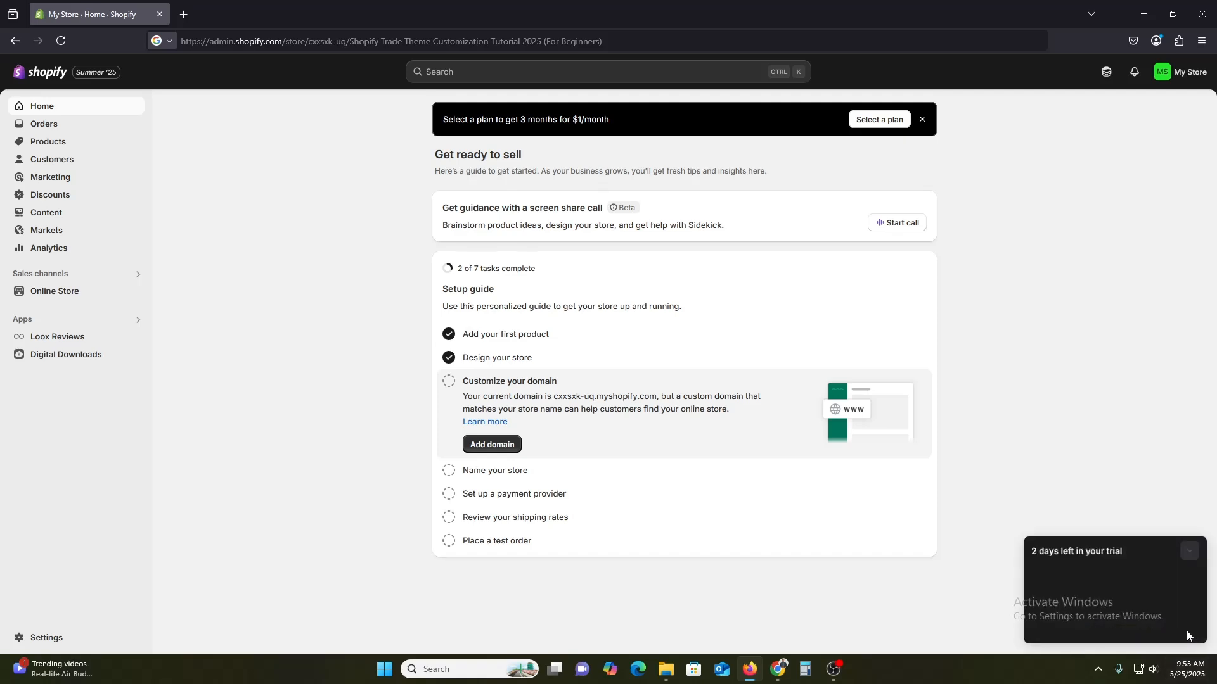
click(1186, 546)
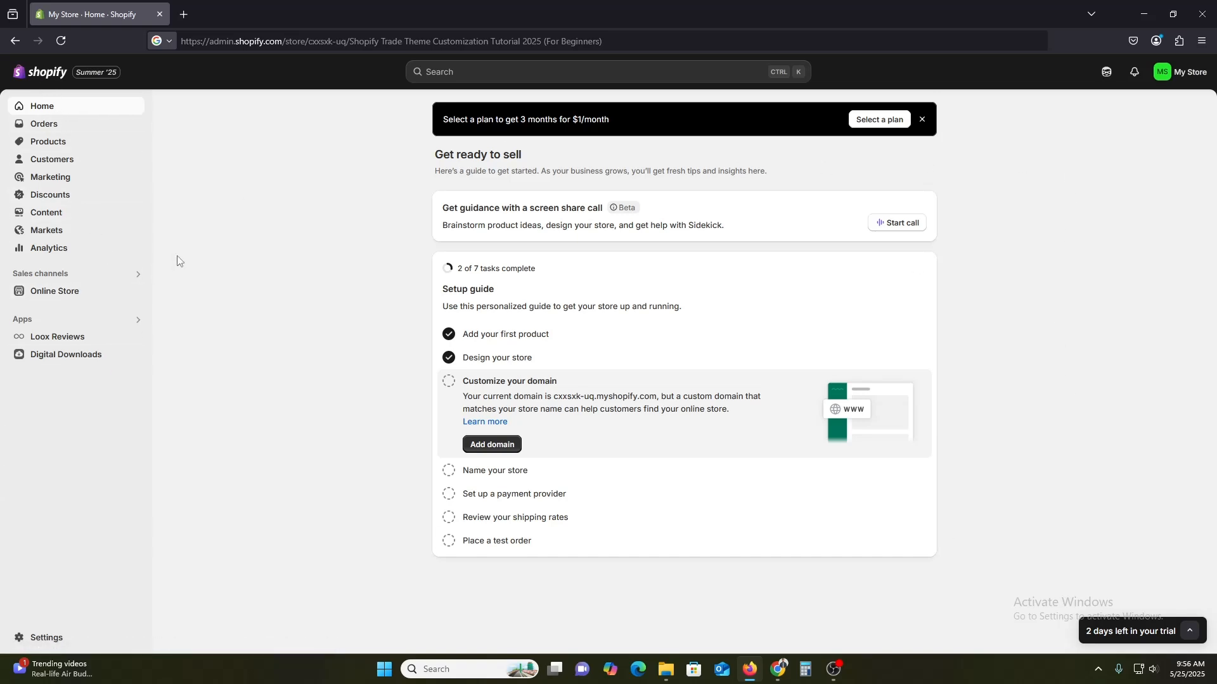
click(136, 292)
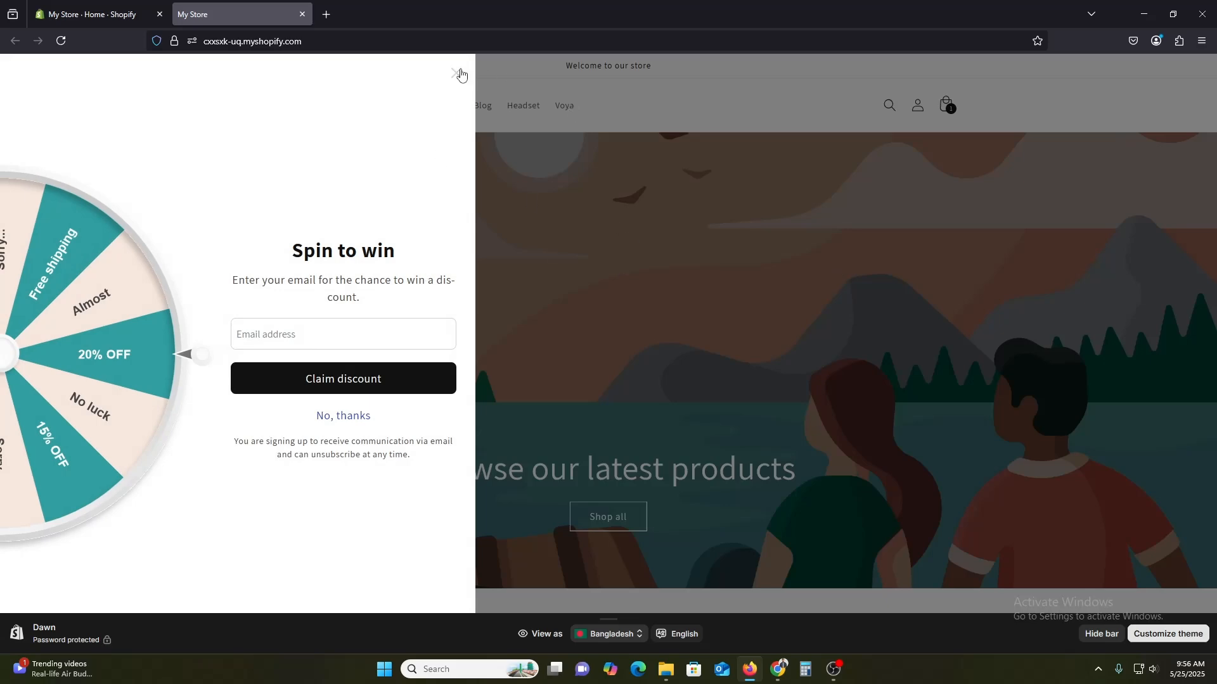
click(457, 73)
click(780, 243)
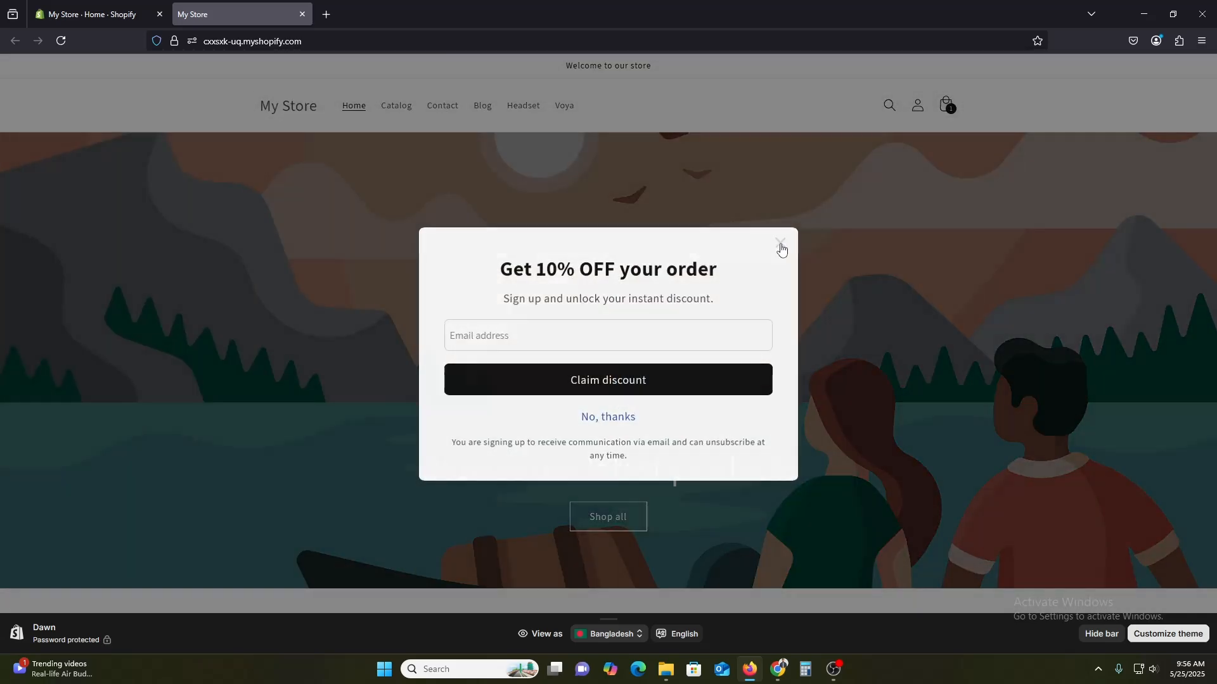
Scroll through the current storefront's home page and featured products.
scroll(644, 361, down, 10)
scroll(702, 455, up, 4)
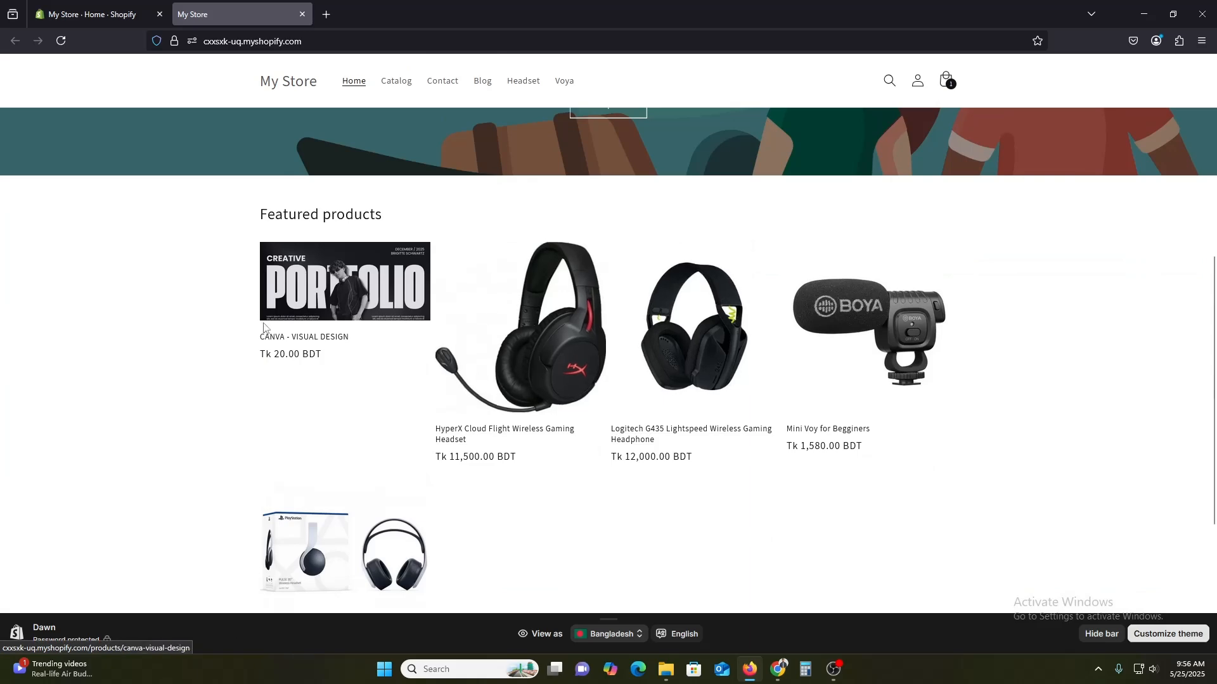
scroll(282, 363, down, 3)
scroll(282, 363, up, 10)
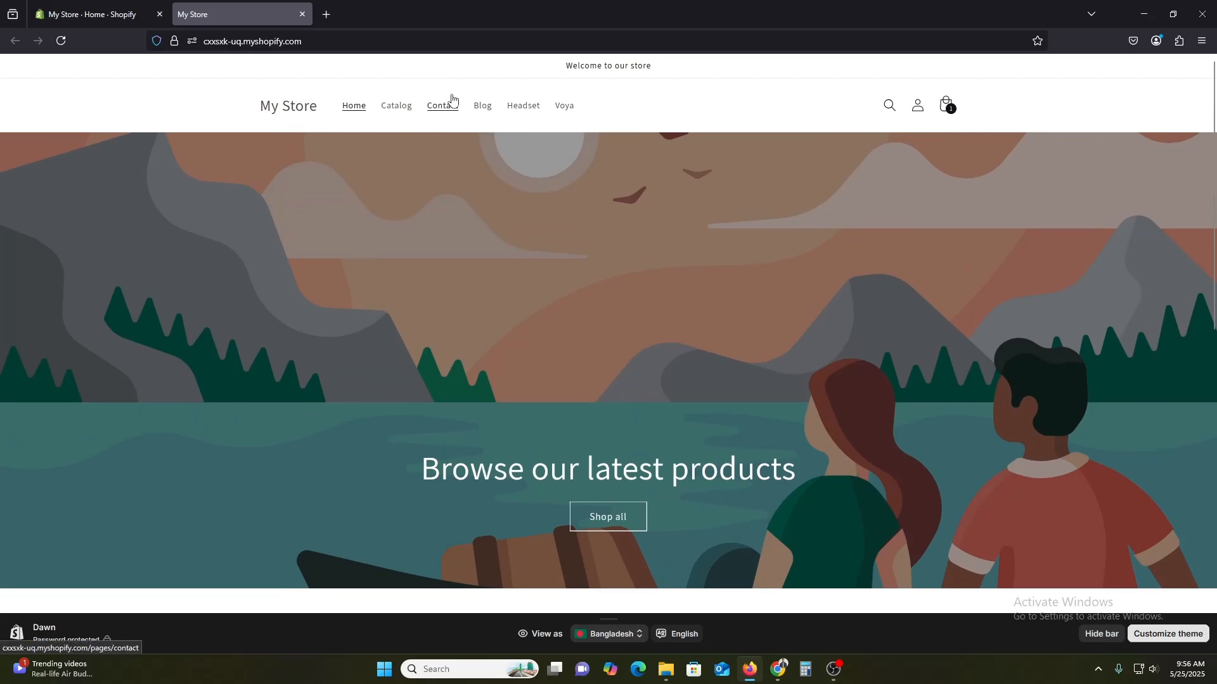
scroll(856, 329, down, 10)
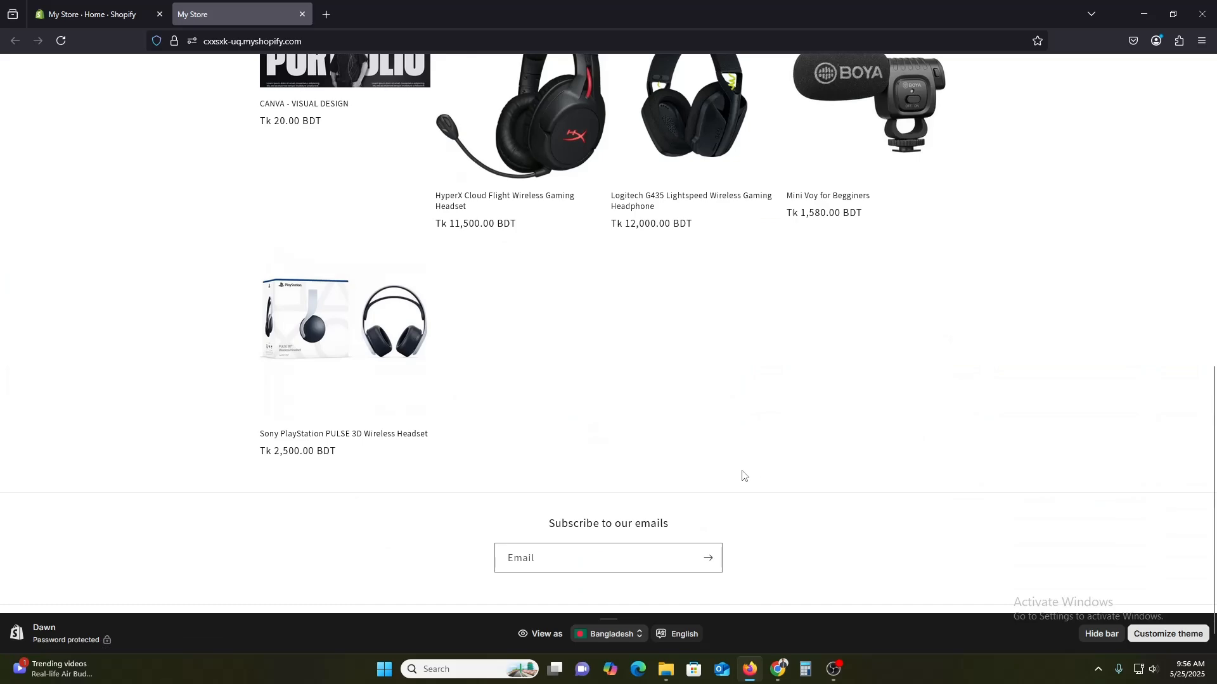
scroll(995, 520, up, 2)
scroll(1001, 507, up, 6)
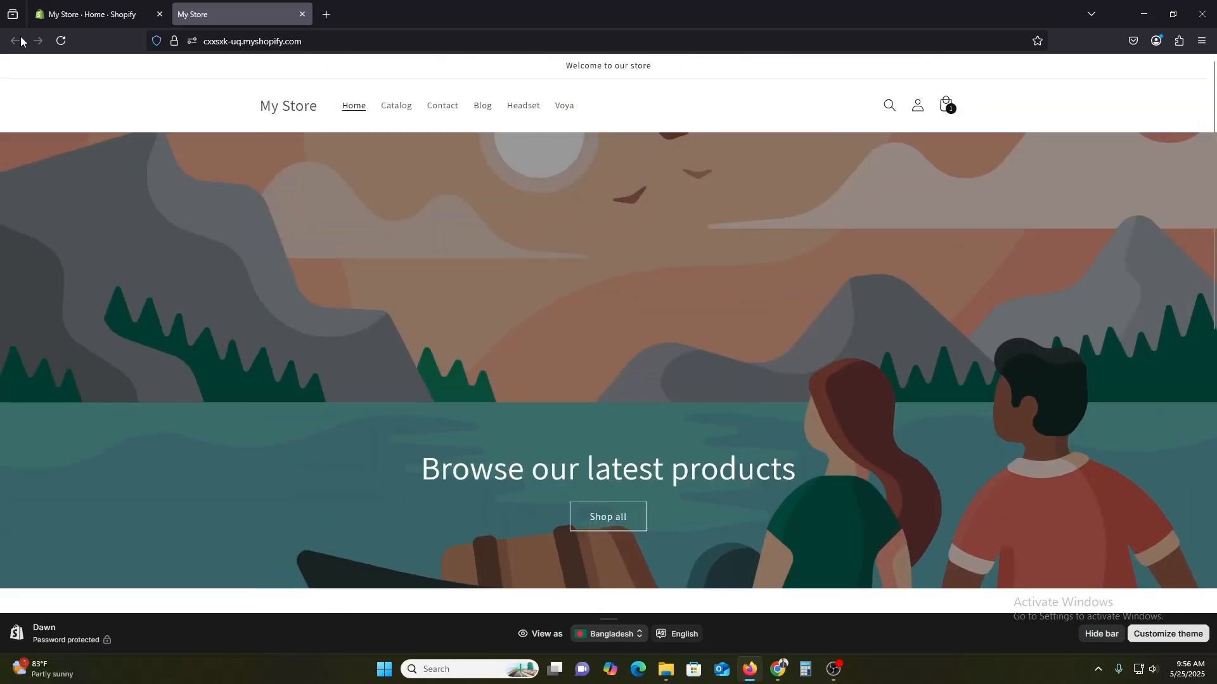
Open the Online Store themes page and scroll down through the theme library and popular free themes.
click(100, 8)
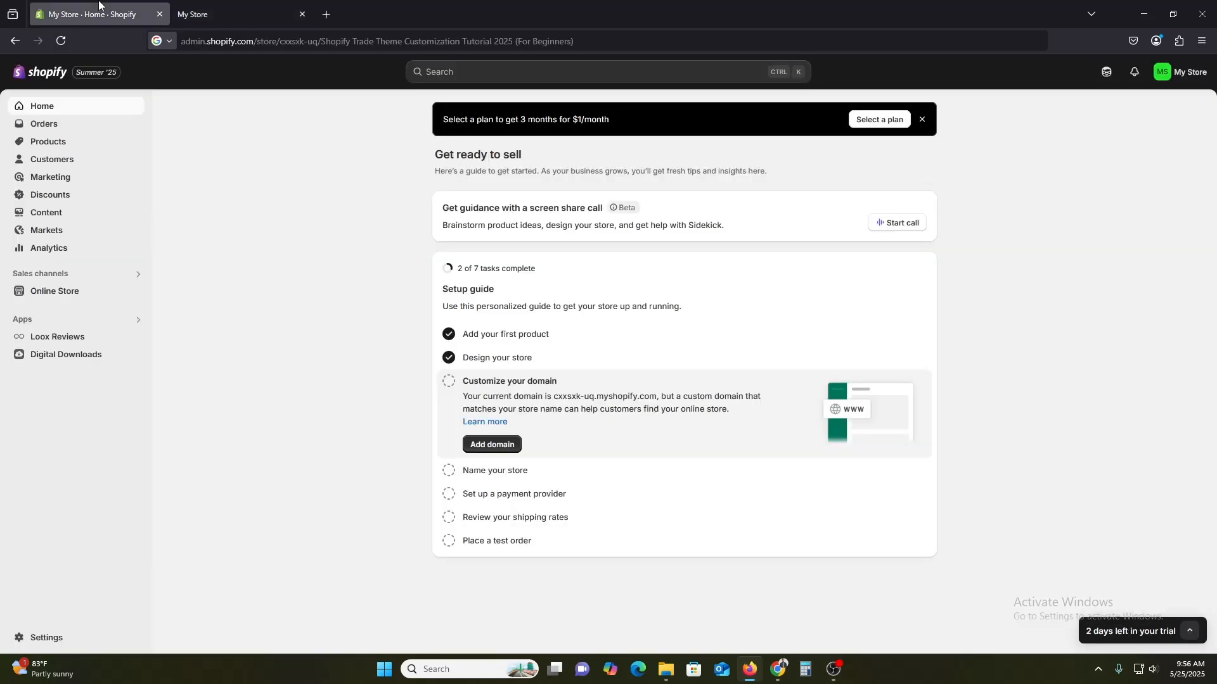
click(61, 294)
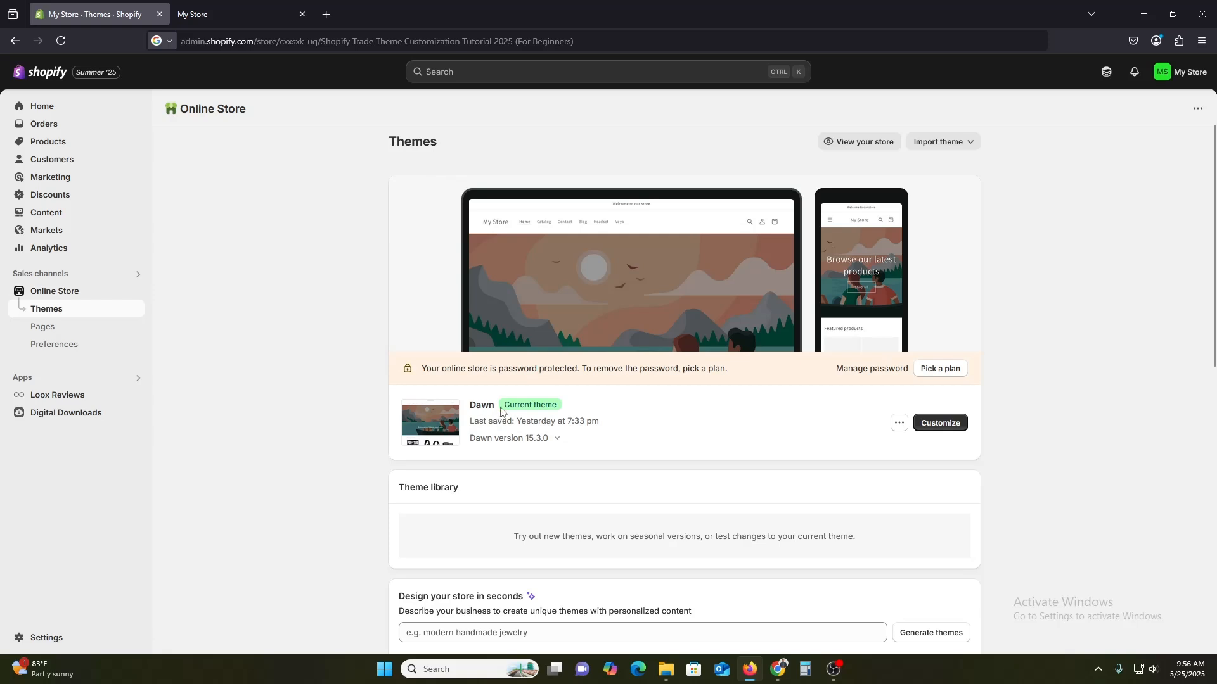
scroll(941, 444, down, 1)
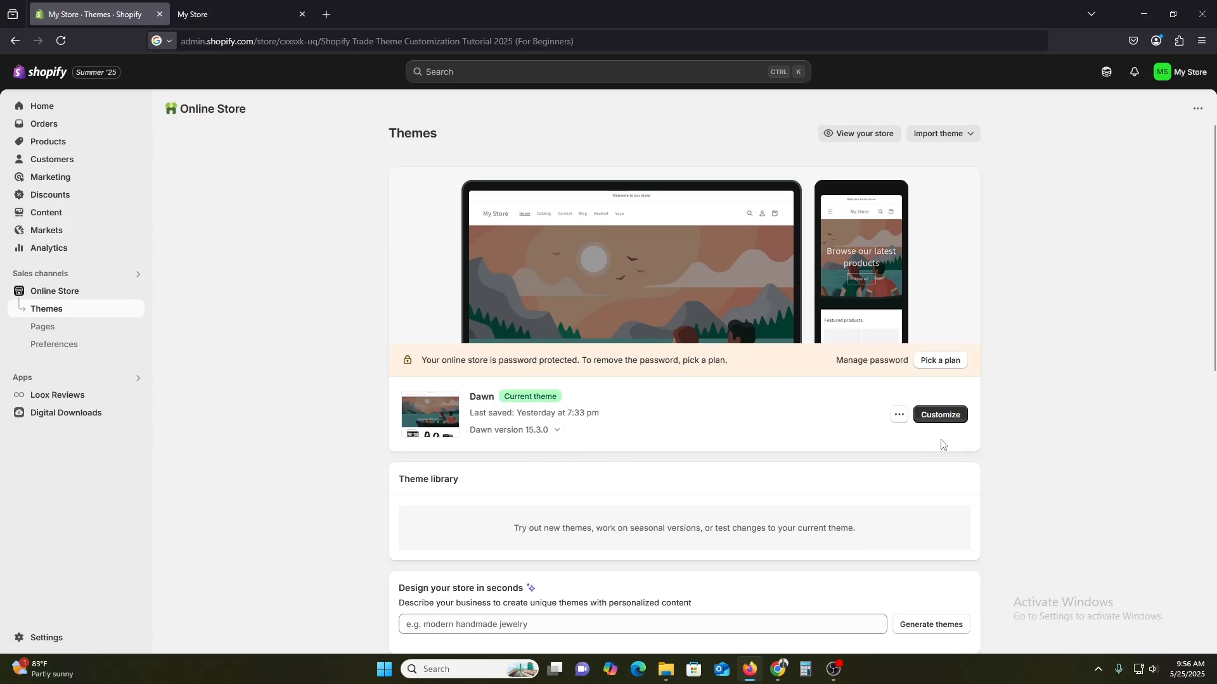
scroll(941, 444, down, 4)
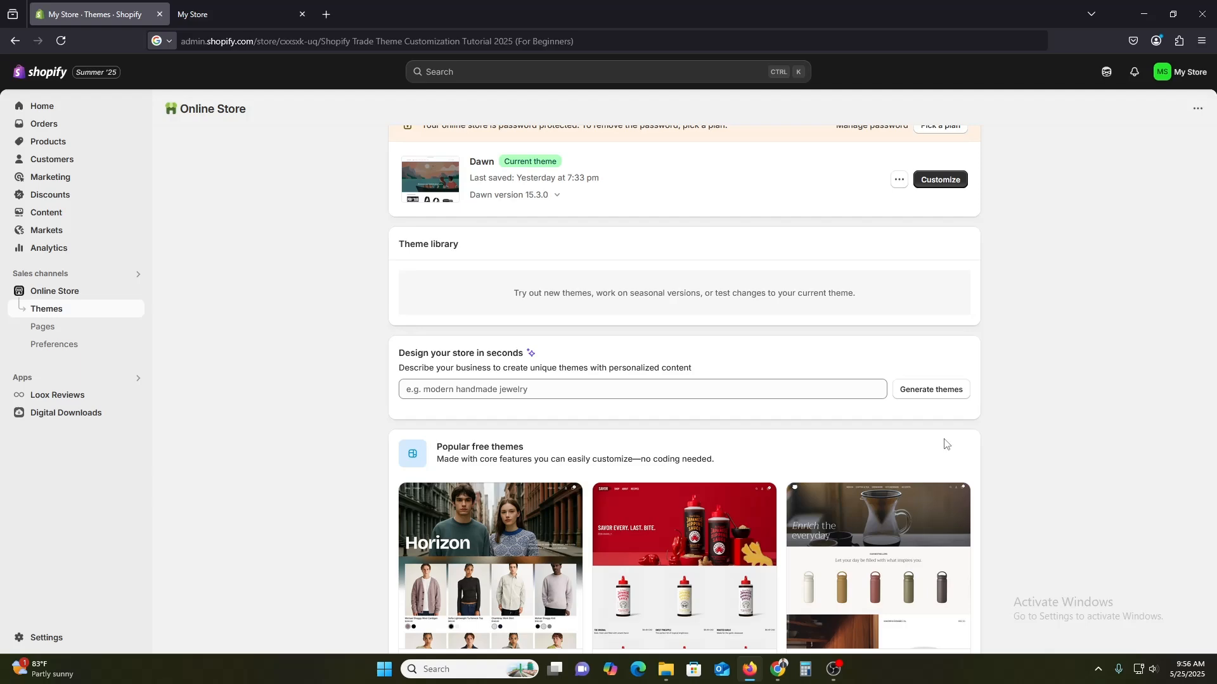
scroll(944, 447, down, 4)
scroll(944, 464, down, 1)
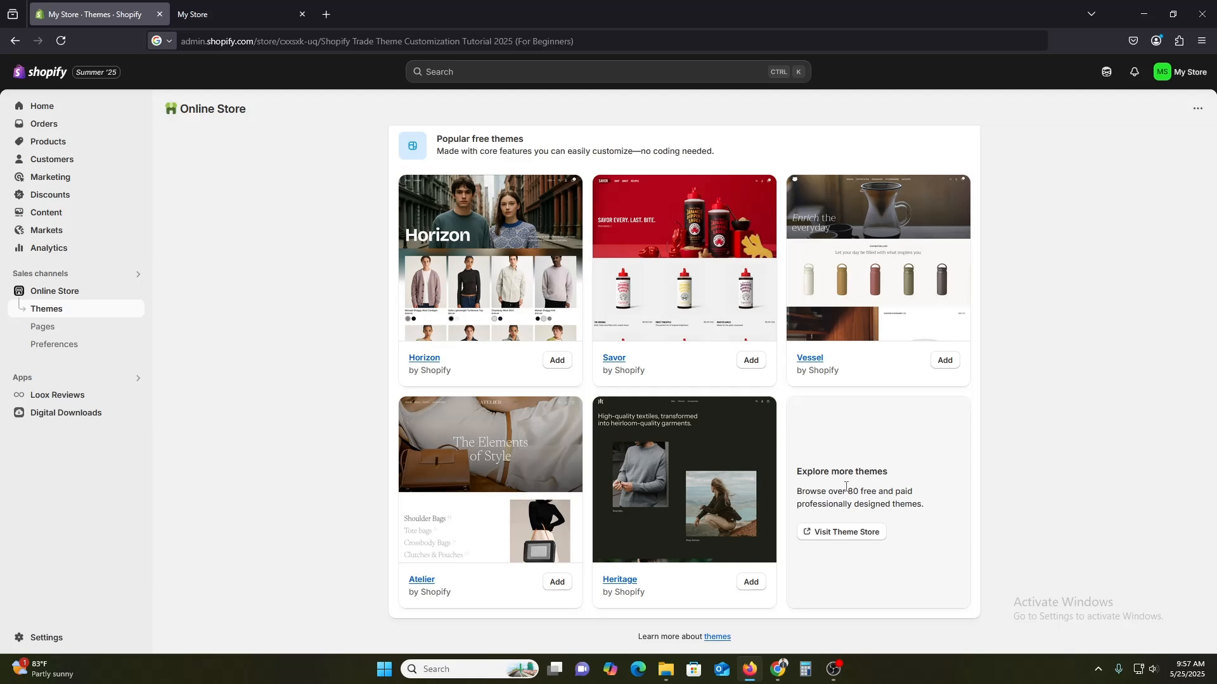
Visit the Theme Store, search for trade and open the Trade theme page.
click(843, 533)
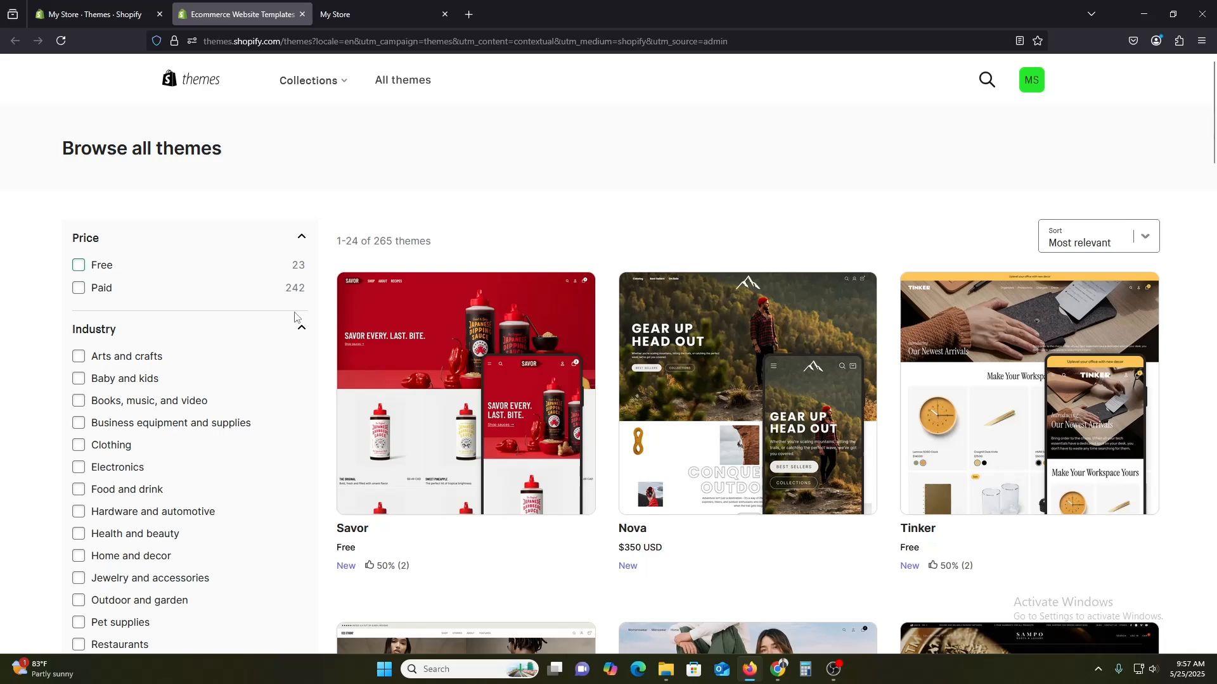
click(984, 80)
text(trade)
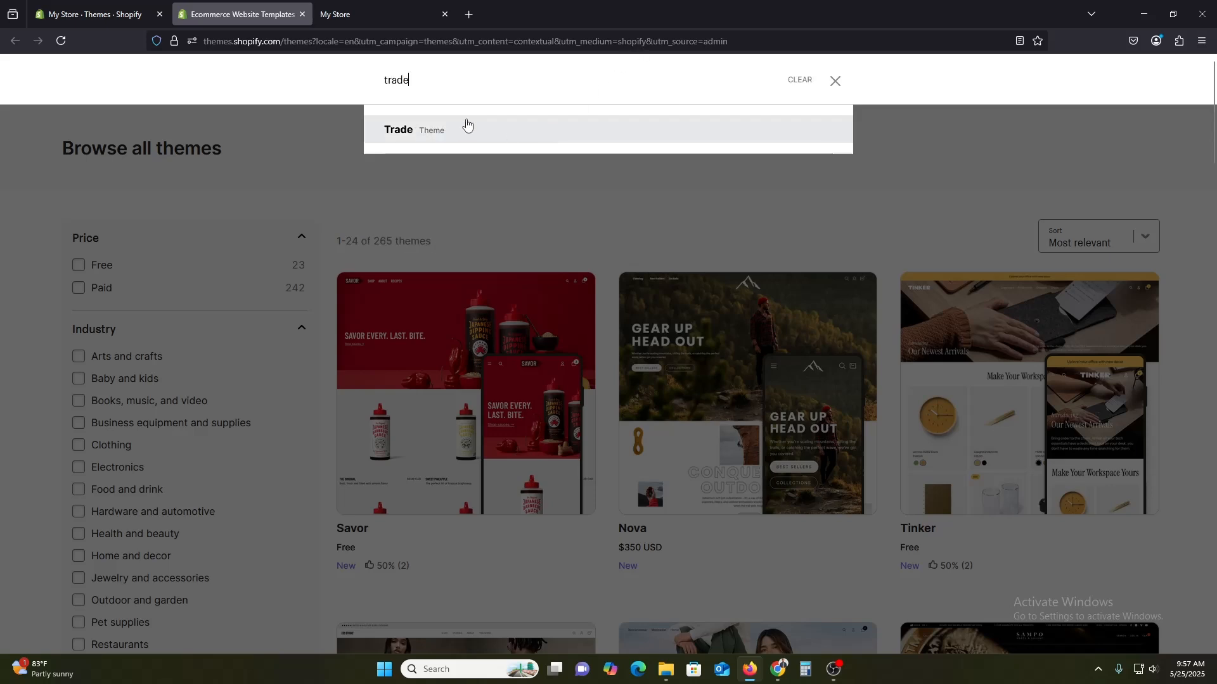
click(428, 135)
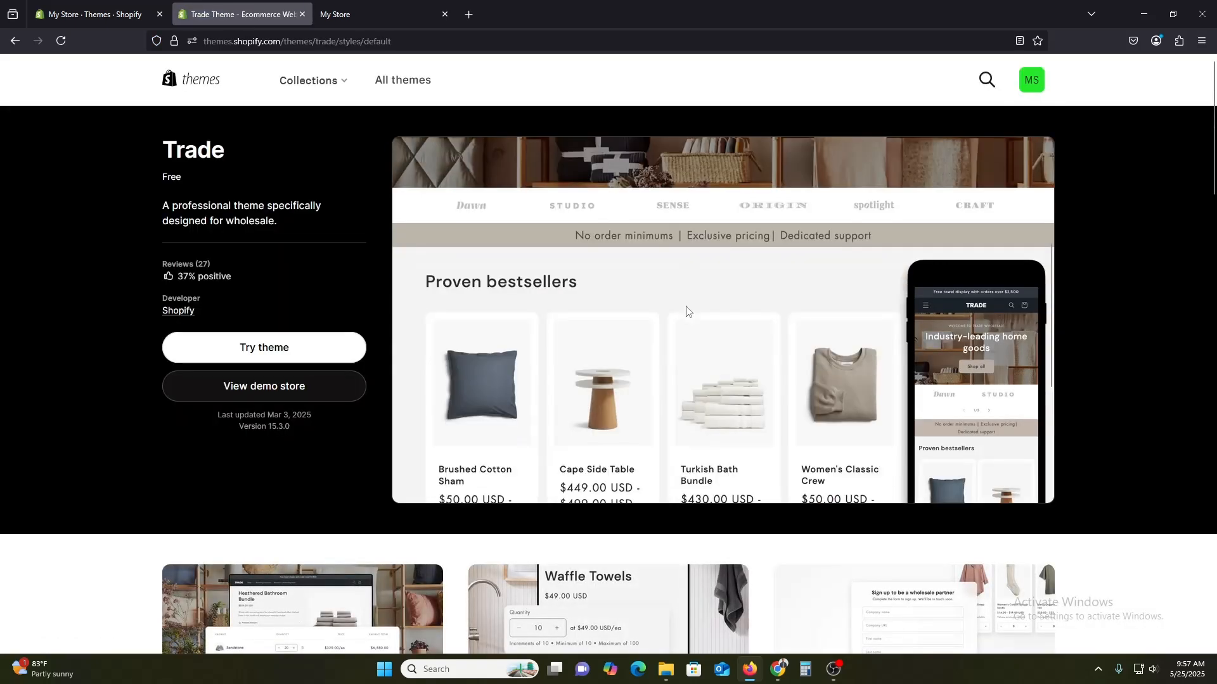
Scroll through the Trade theme page to examine its features and related themes.
scroll(866, 361, down, 10)
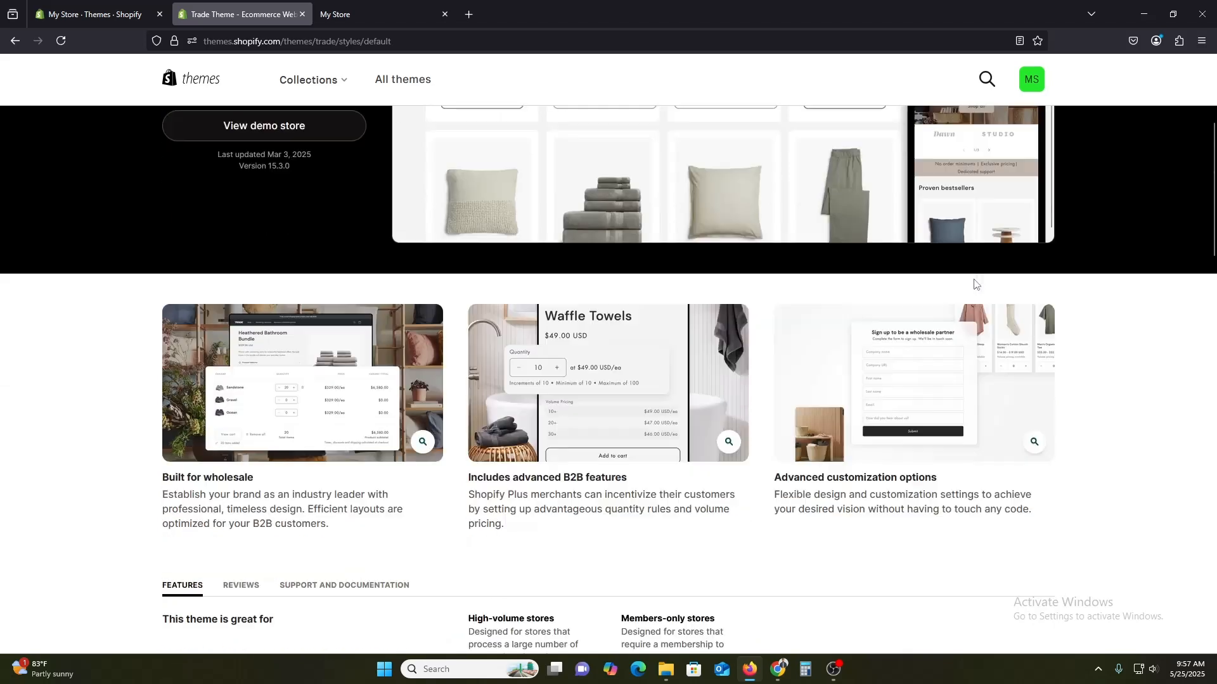
scroll(465, 368, up, 3)
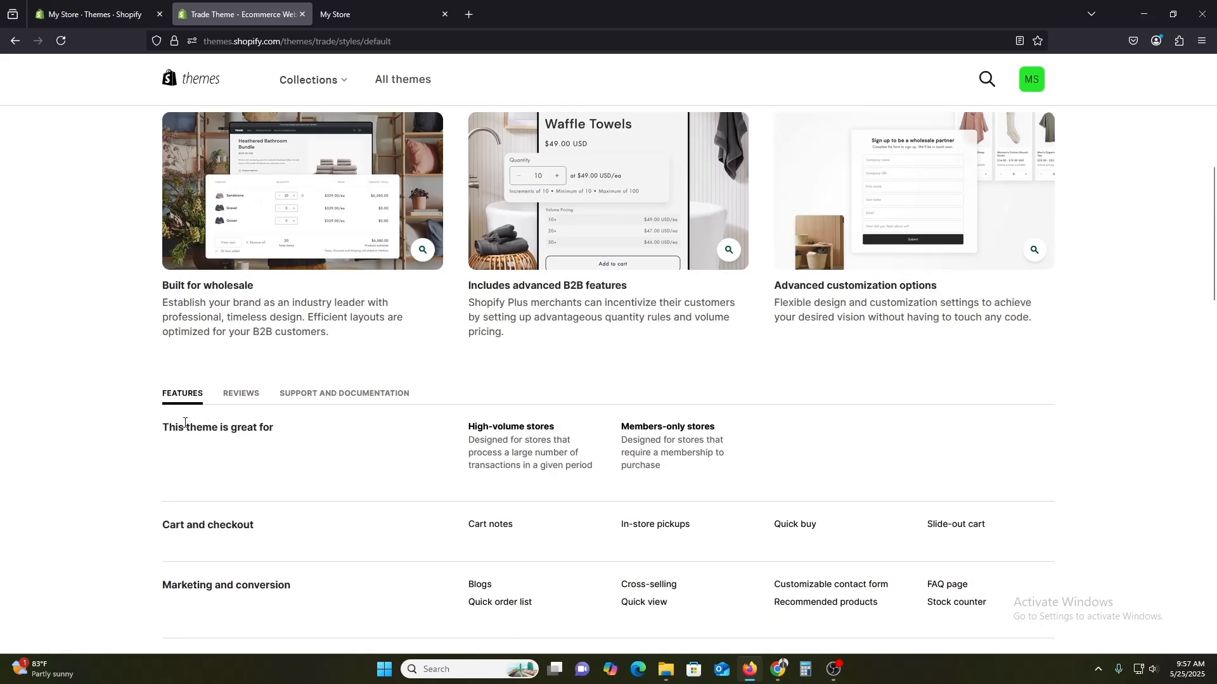
scroll(223, 437, down, 1)
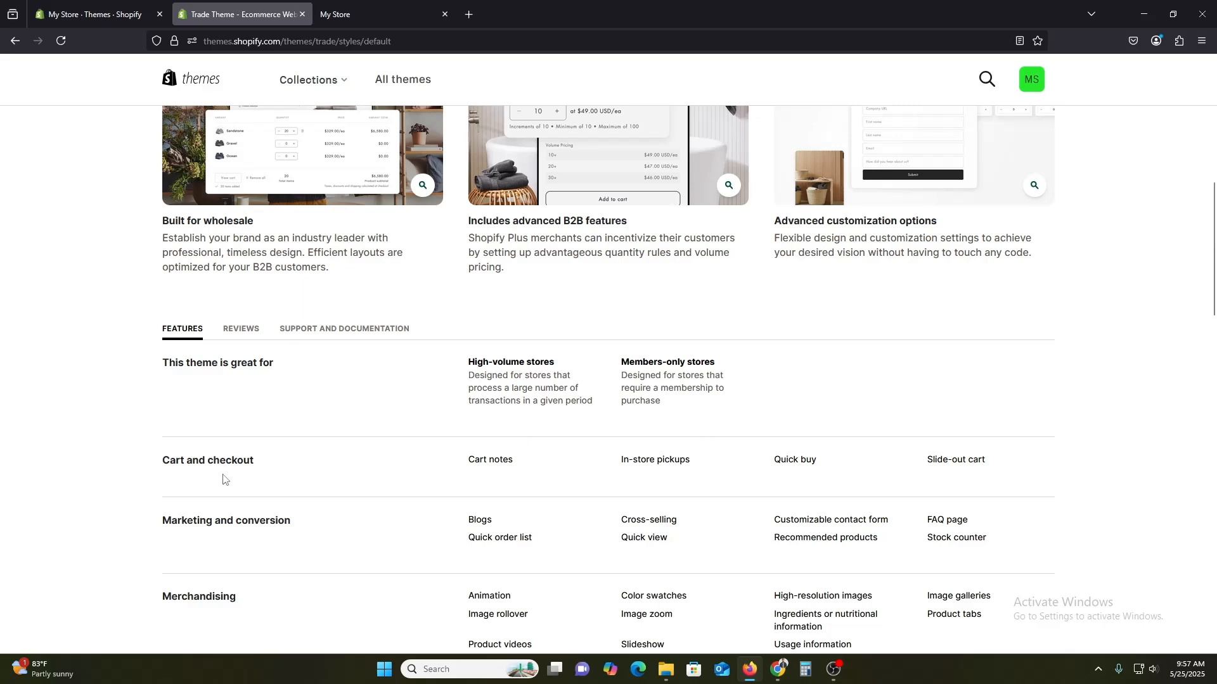
scroll(279, 484, down, 3)
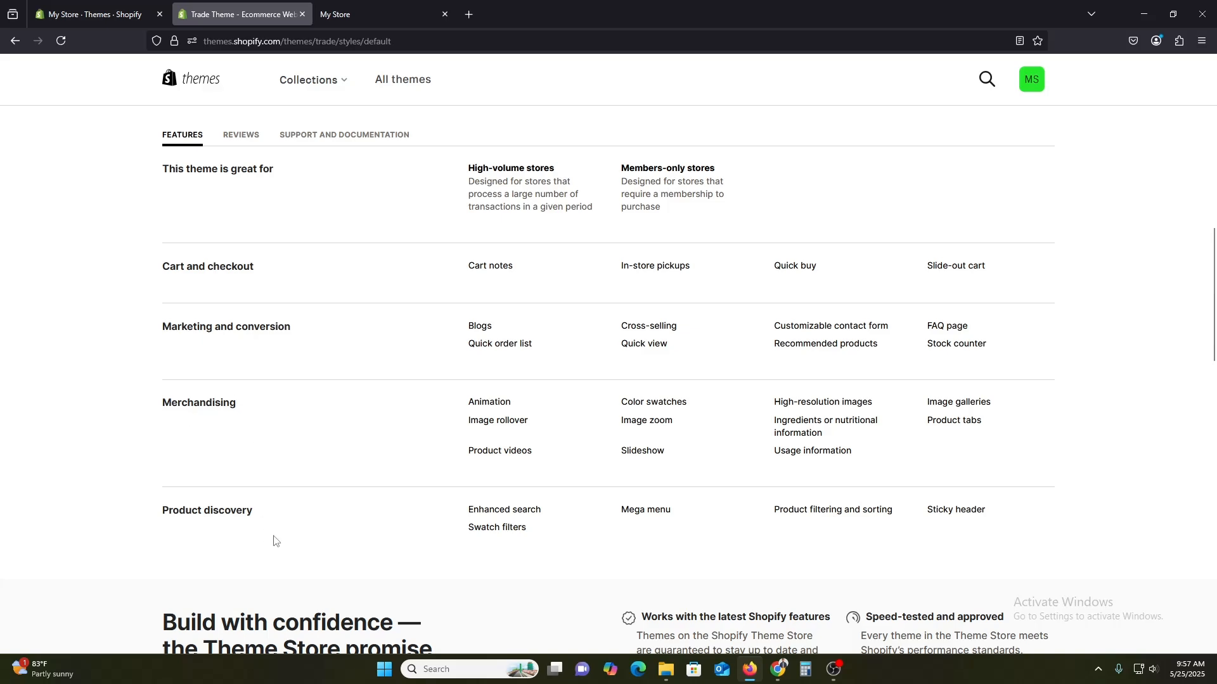
scroll(274, 541, down, 5)
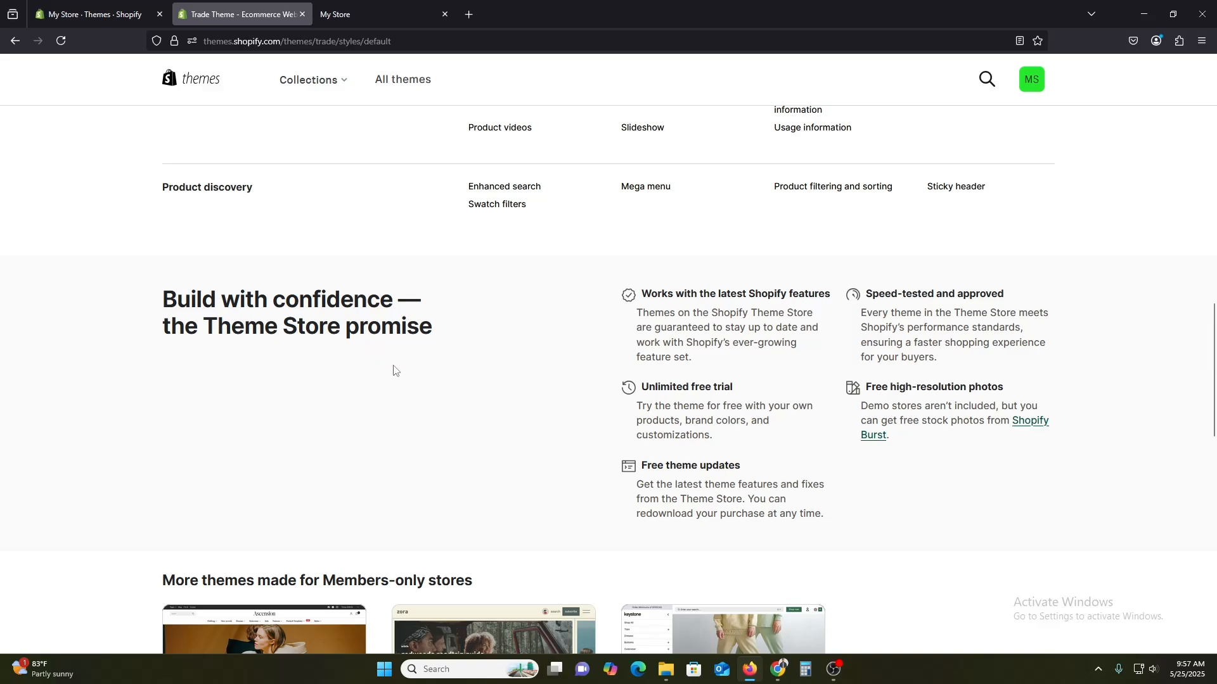
scroll(394, 371, down, 7)
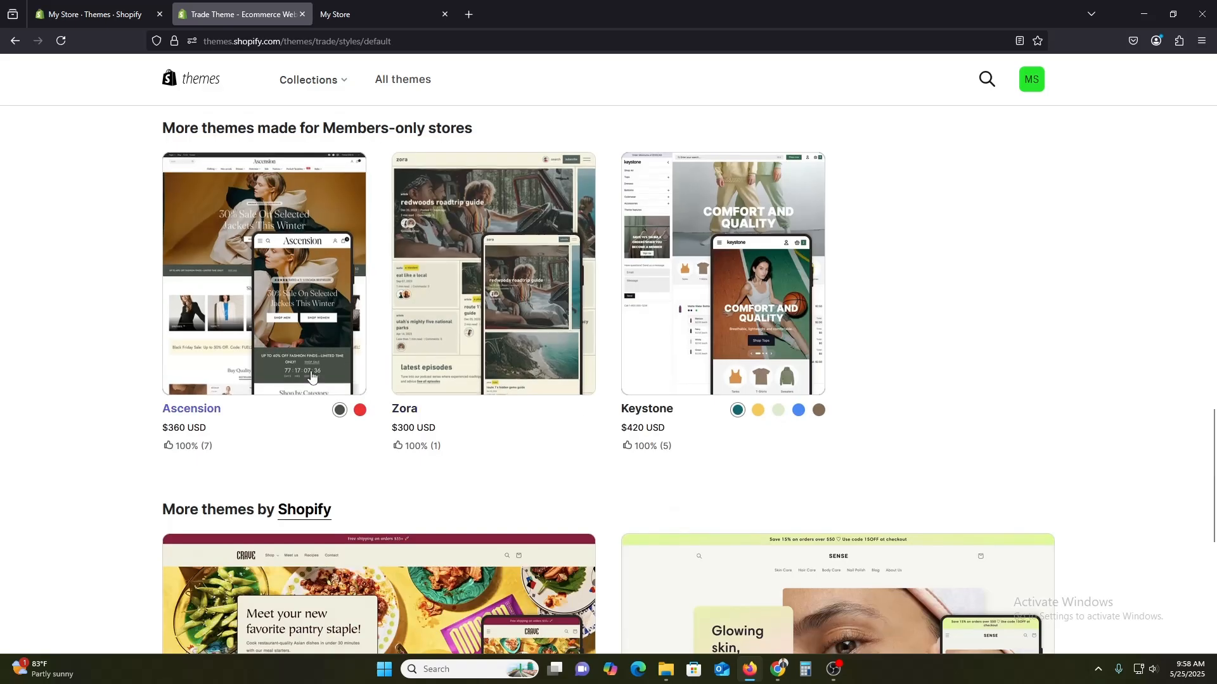
scroll(247, 380, down, 4)
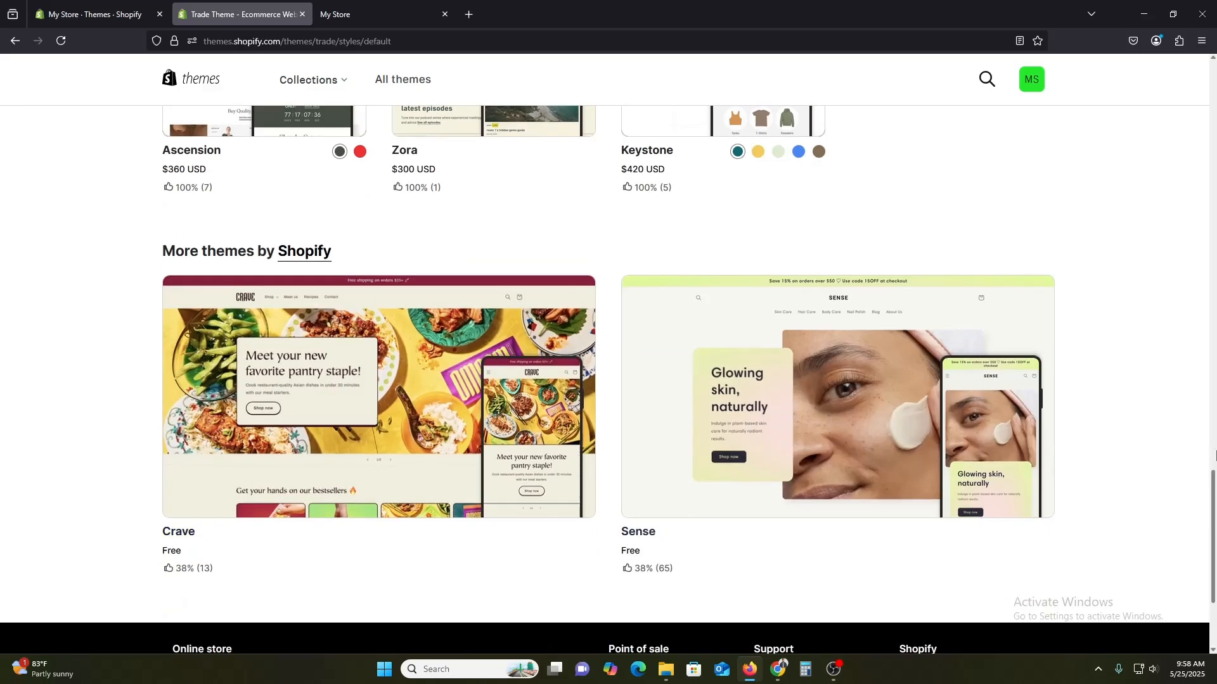
drag(1215, 489, 1216, 420)
scroll(257, 503, up, 10)
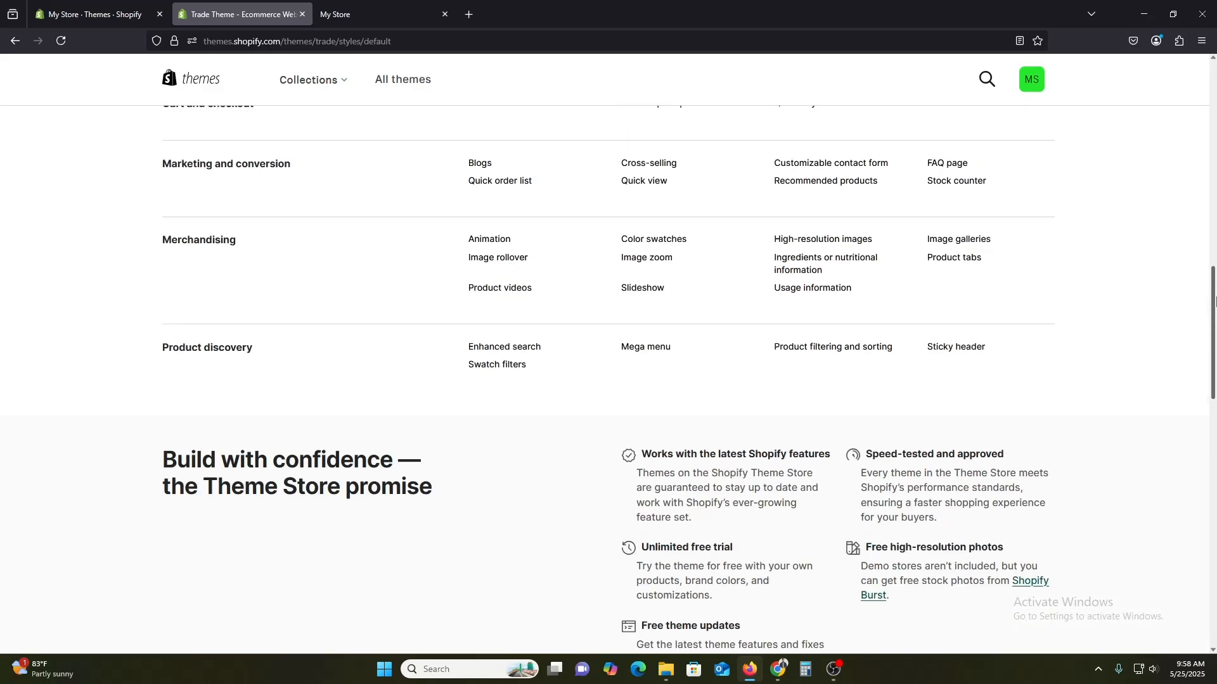
scroll(108, 530, up, 2)
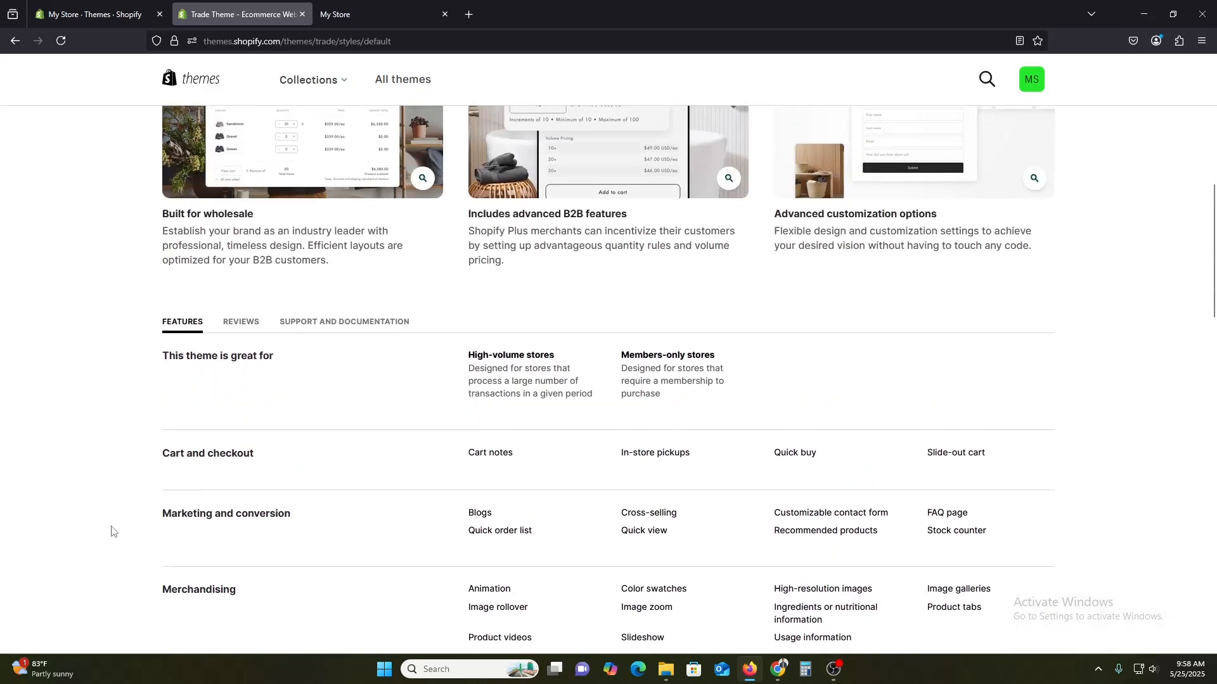
Read the Trade theme's reviews.
click(249, 399)
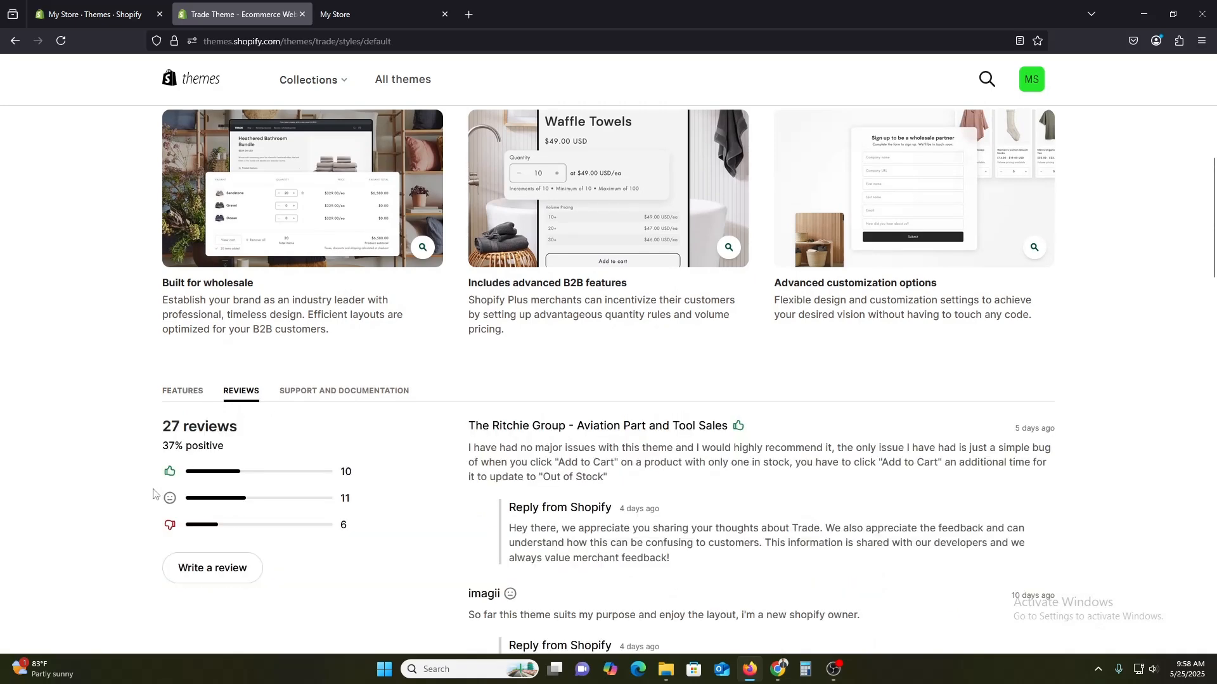
scroll(401, 472, down, 4)
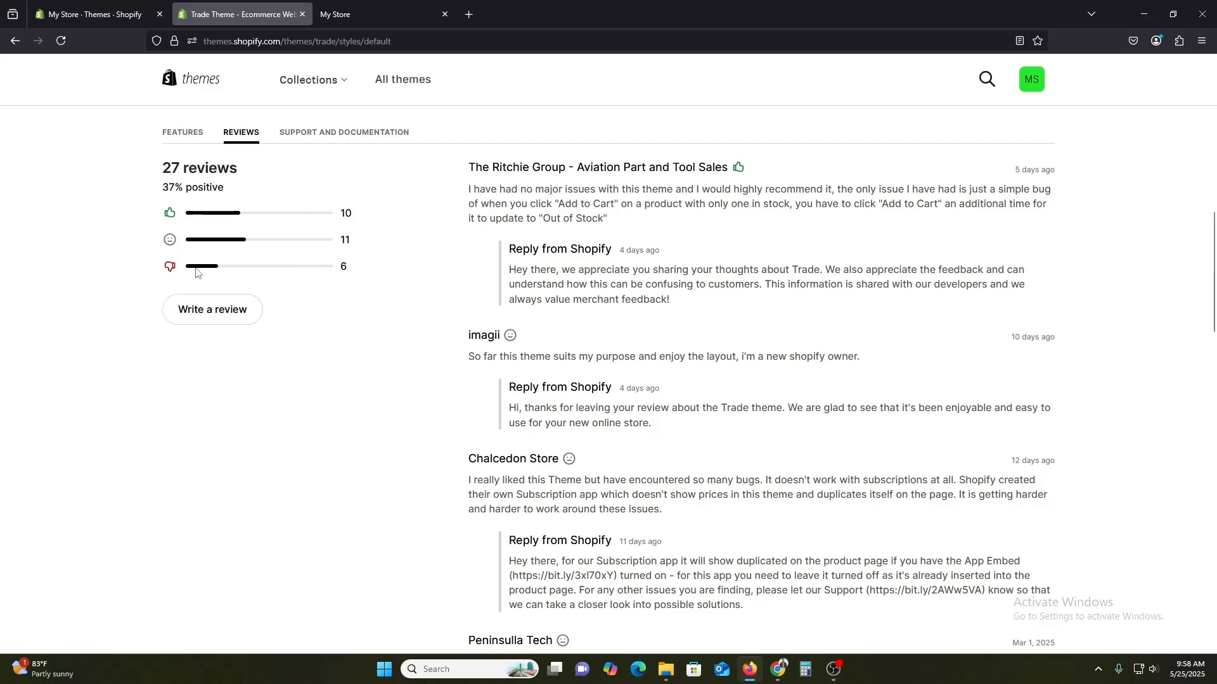
scroll(913, 350, up, 8)
scroll(1063, 430, up, 3)
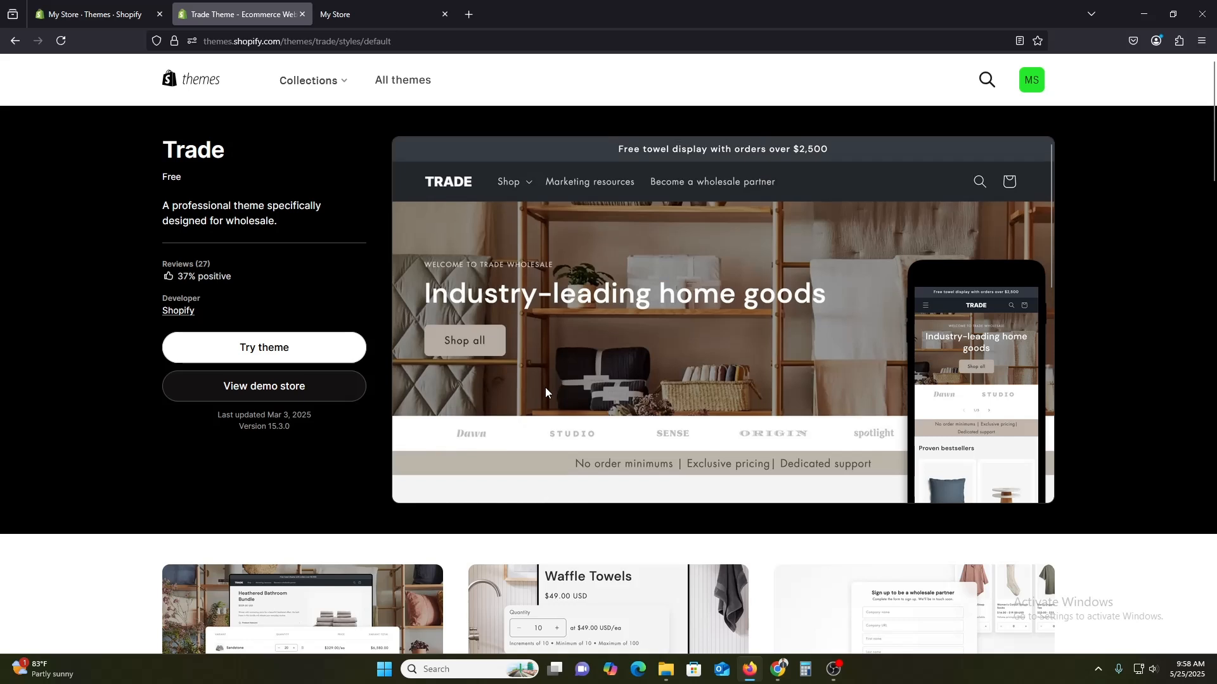
Try the Trade theme to add it to the store's theme library.
click(257, 353)
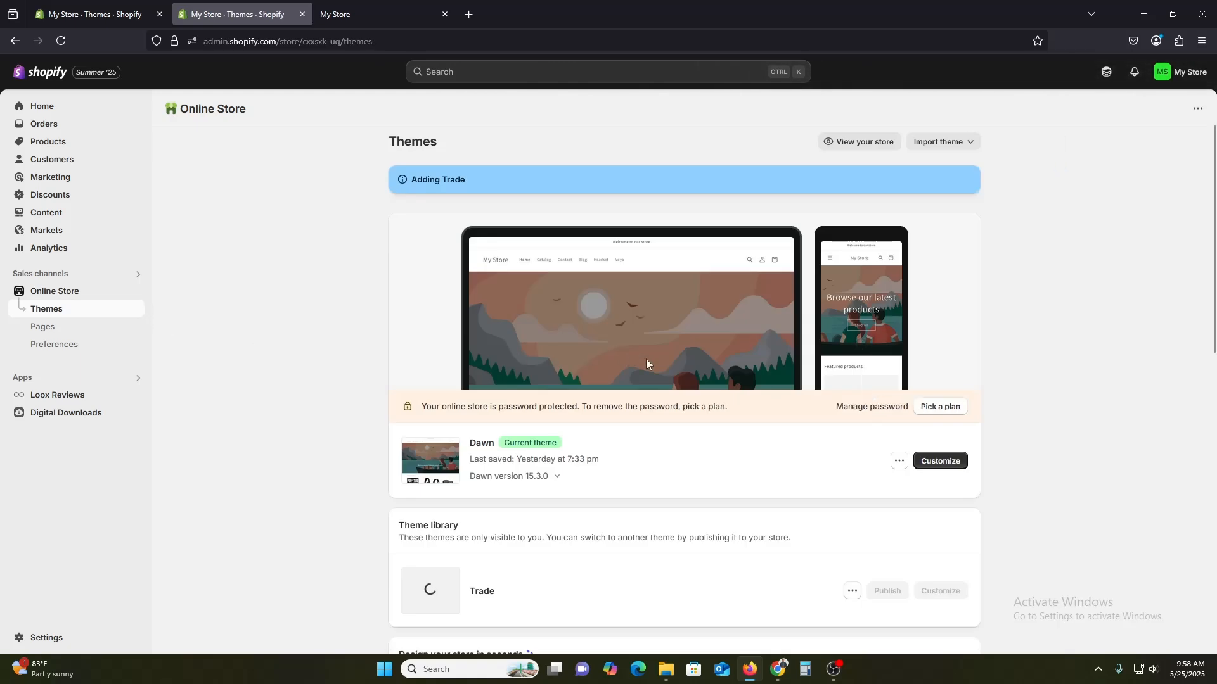
scroll(659, 369, down, 1)
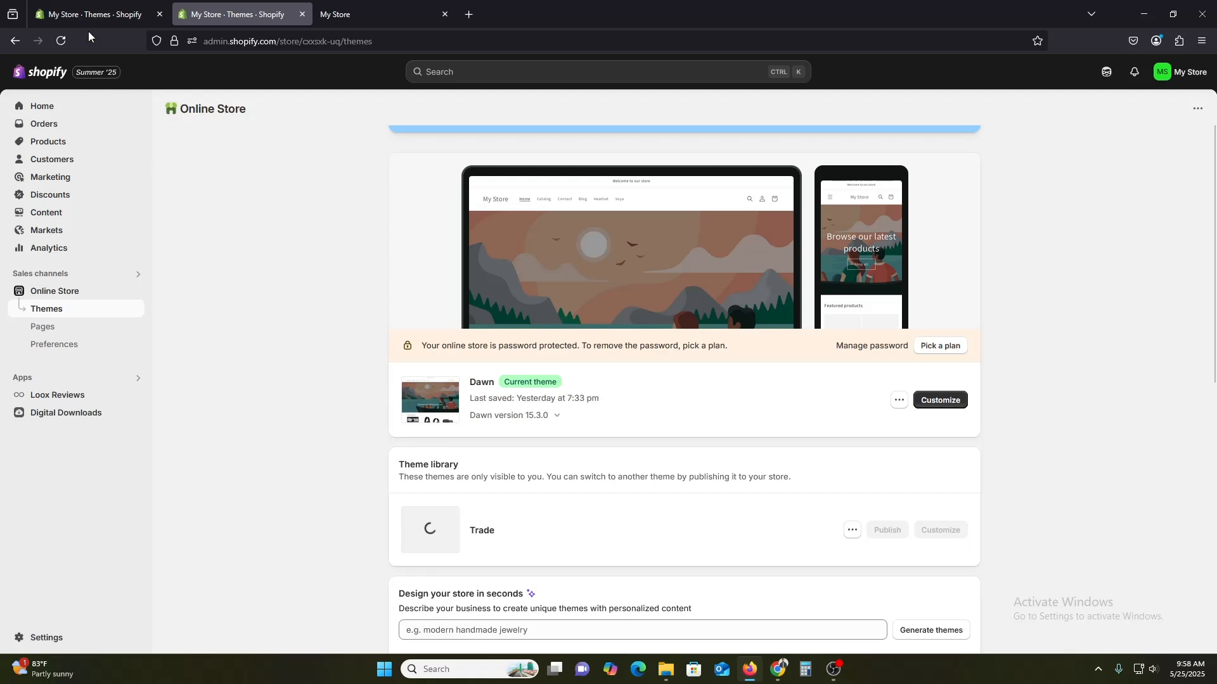
click(66, 41)
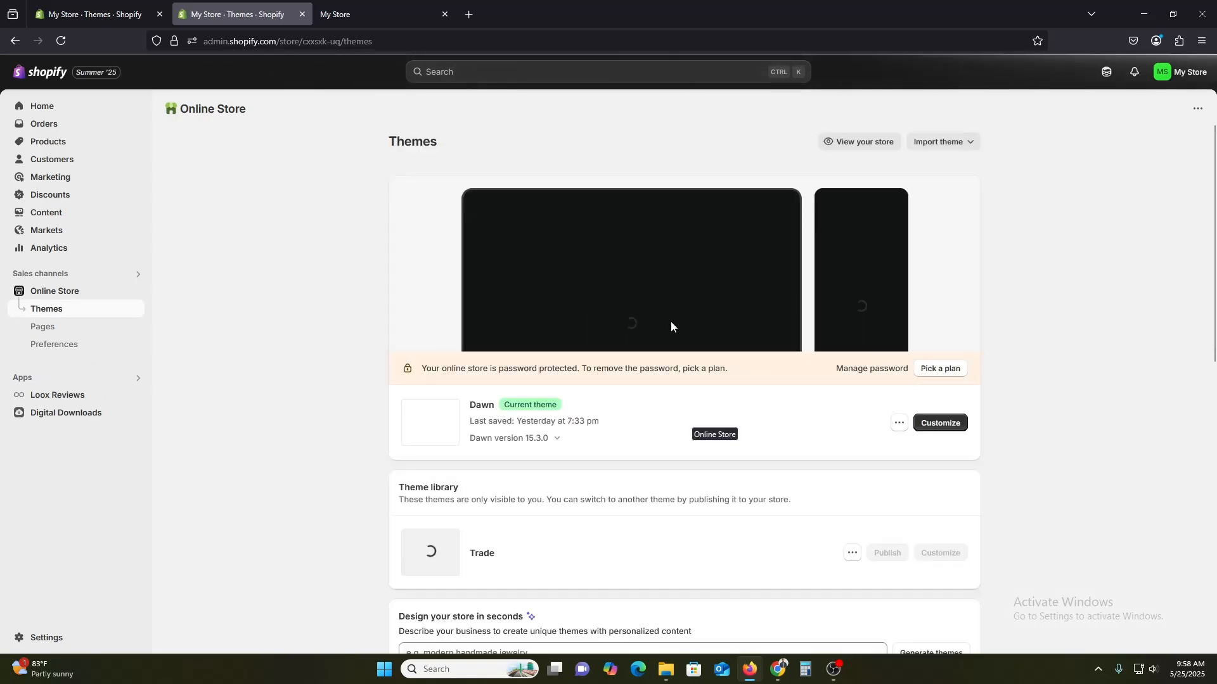
scroll(682, 364, down, 1)
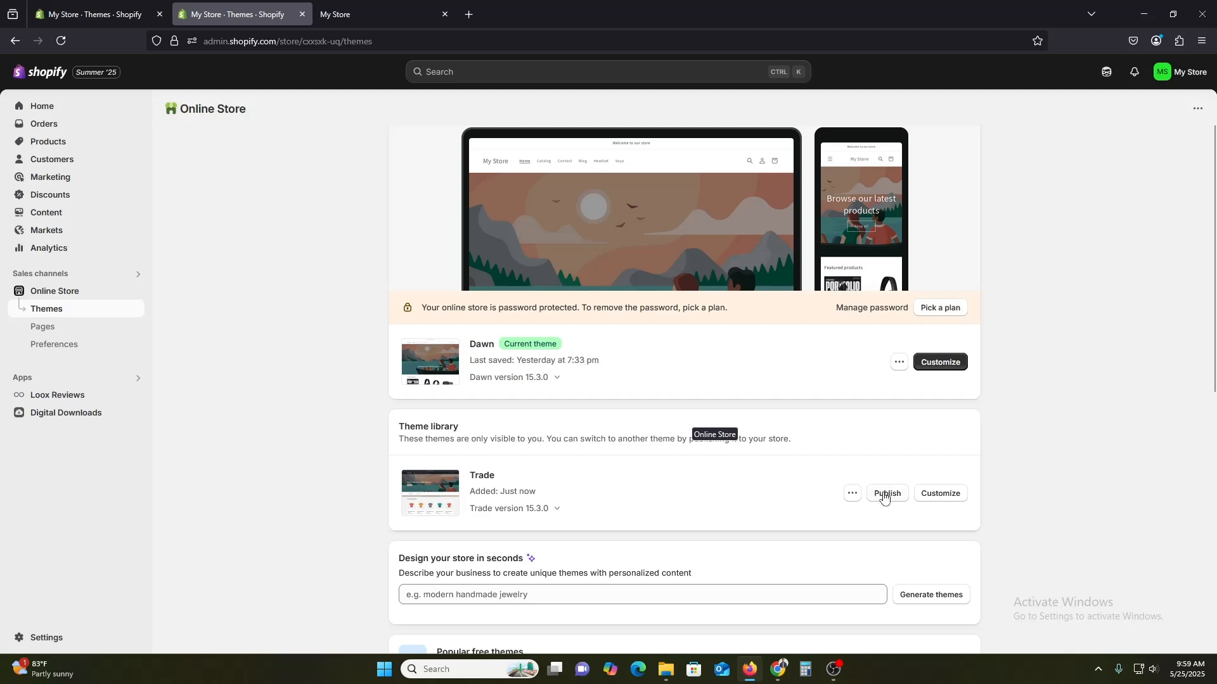
Preview the Trade theme's storefront, closing the old store tab, and scroll through its home page.
click(852, 493)
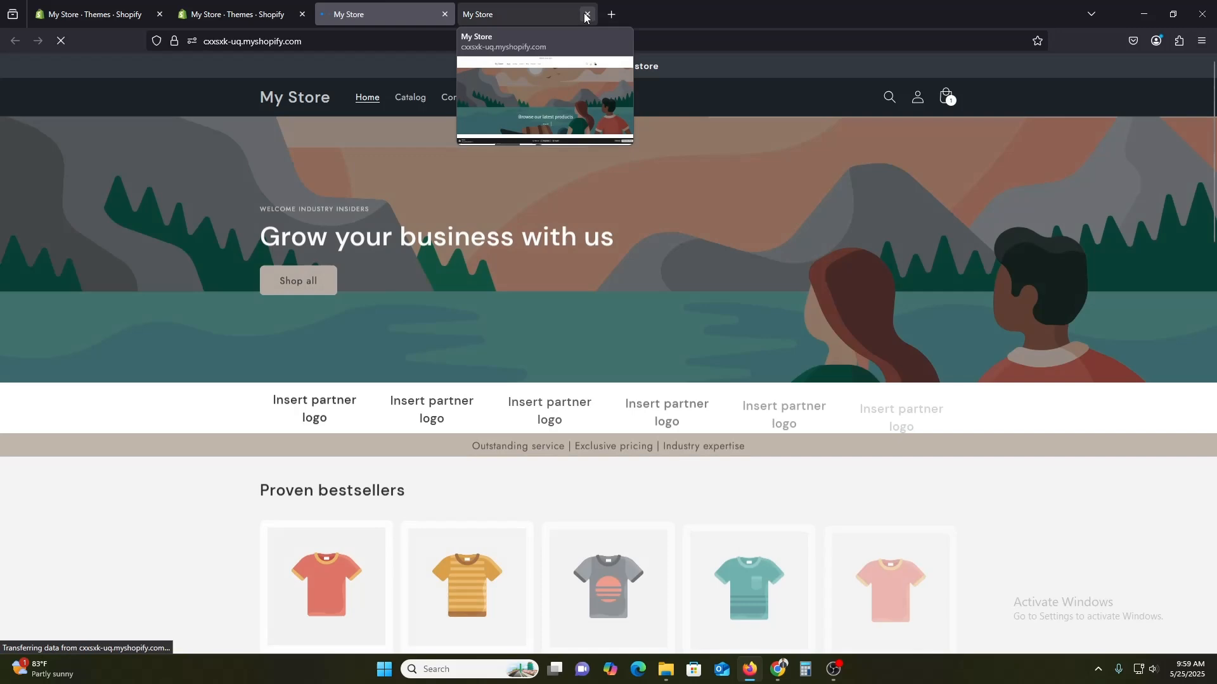
click(586, 14)
scroll(396, 361, down, 6)
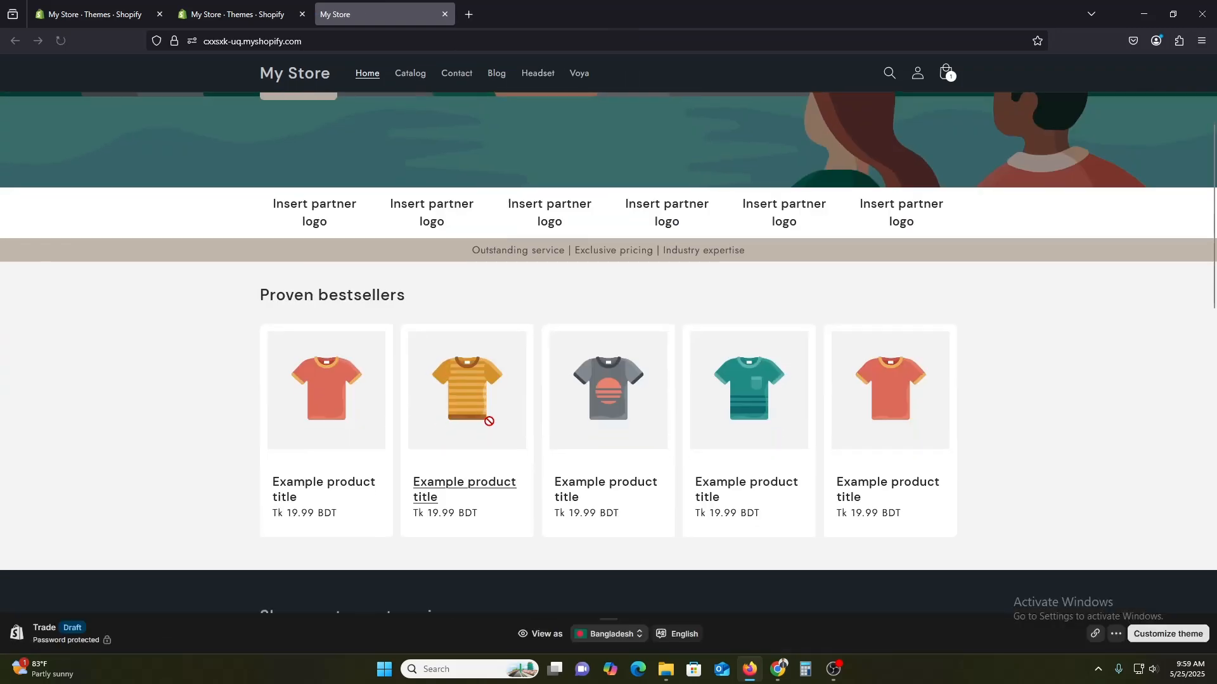
scroll(489, 422, down, 5)
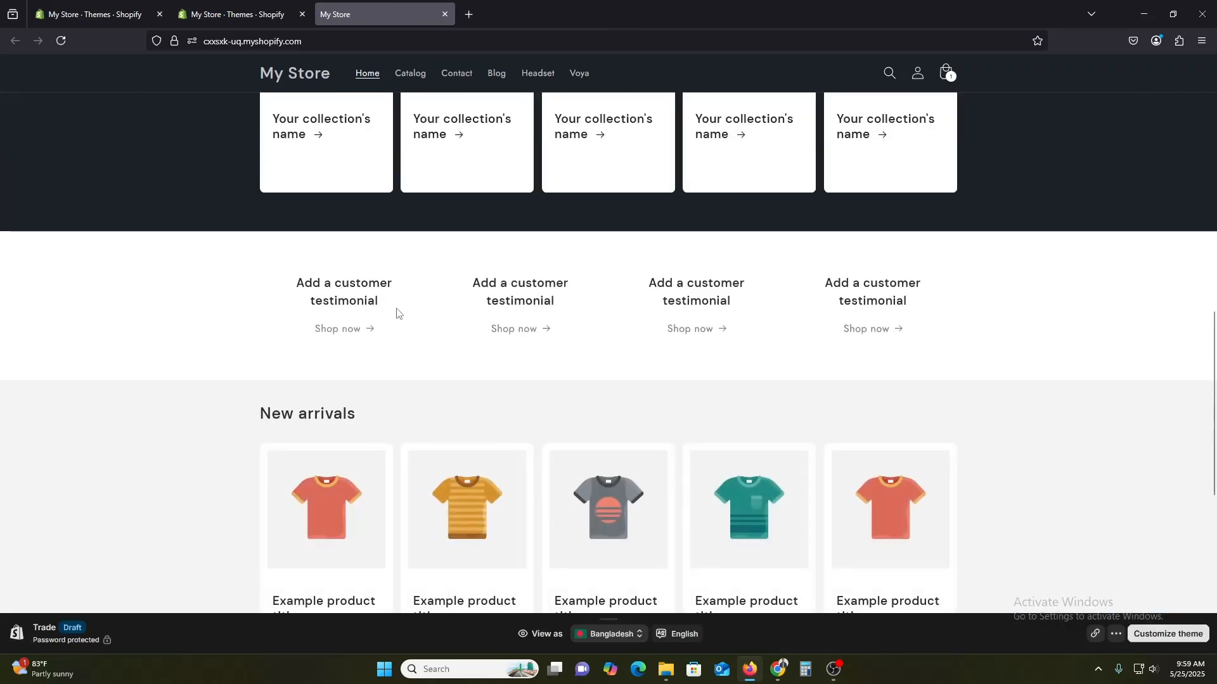
Scroll through the rest of the Trade storefront preview down to the footer and back to the top.
scroll(405, 359, down, 2)
scroll(404, 360, down, 4)
scroll(795, 492, down, 1)
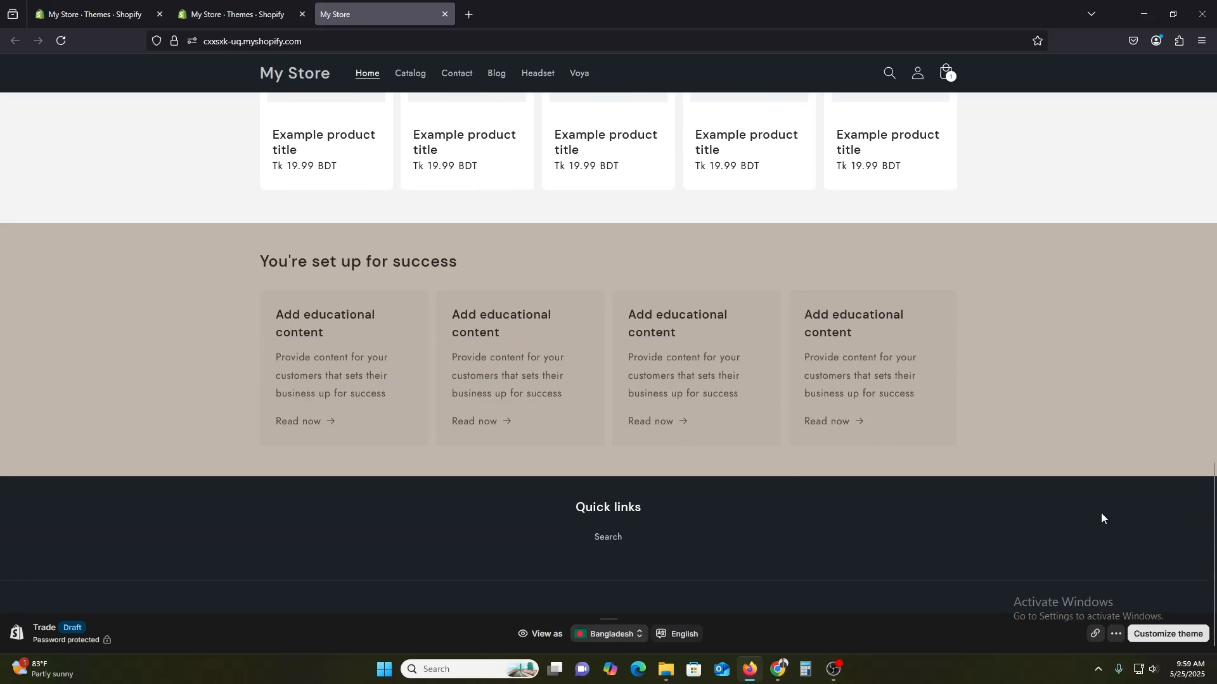
drag(1214, 561, 1215, 232)
scroll(787, 496, up, 4)
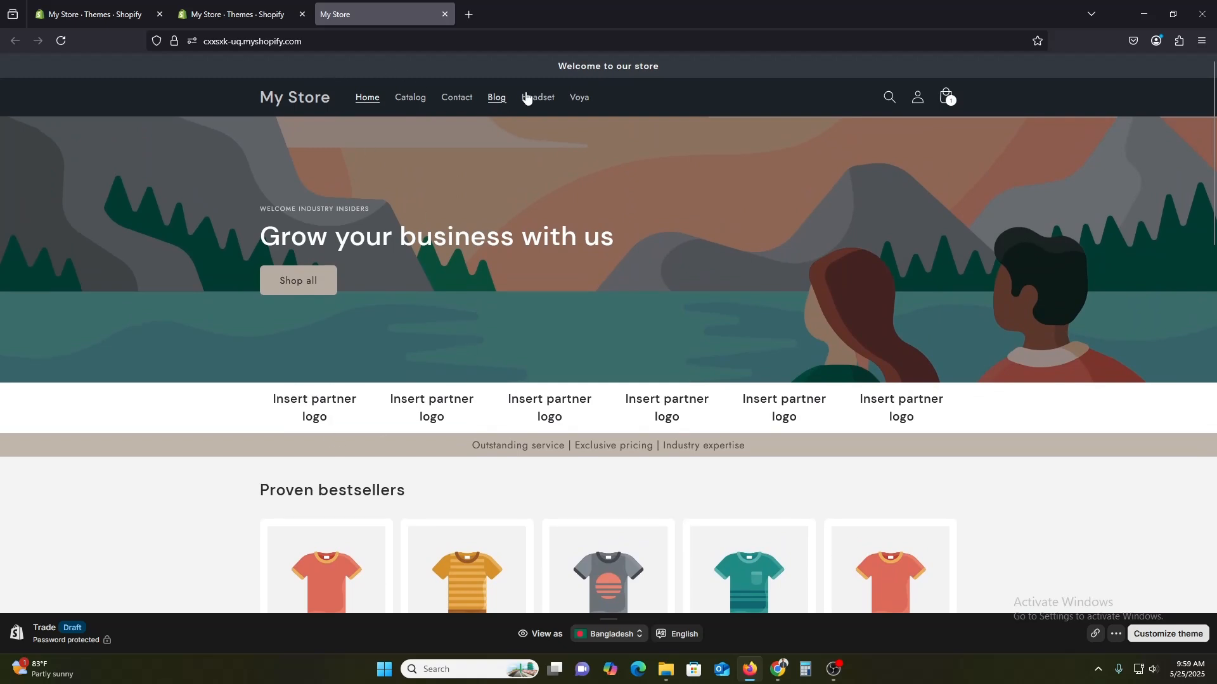
Browse the Headset and Voya collections and add one Mini Voy for Begginers to the cart.
click(494, 101)
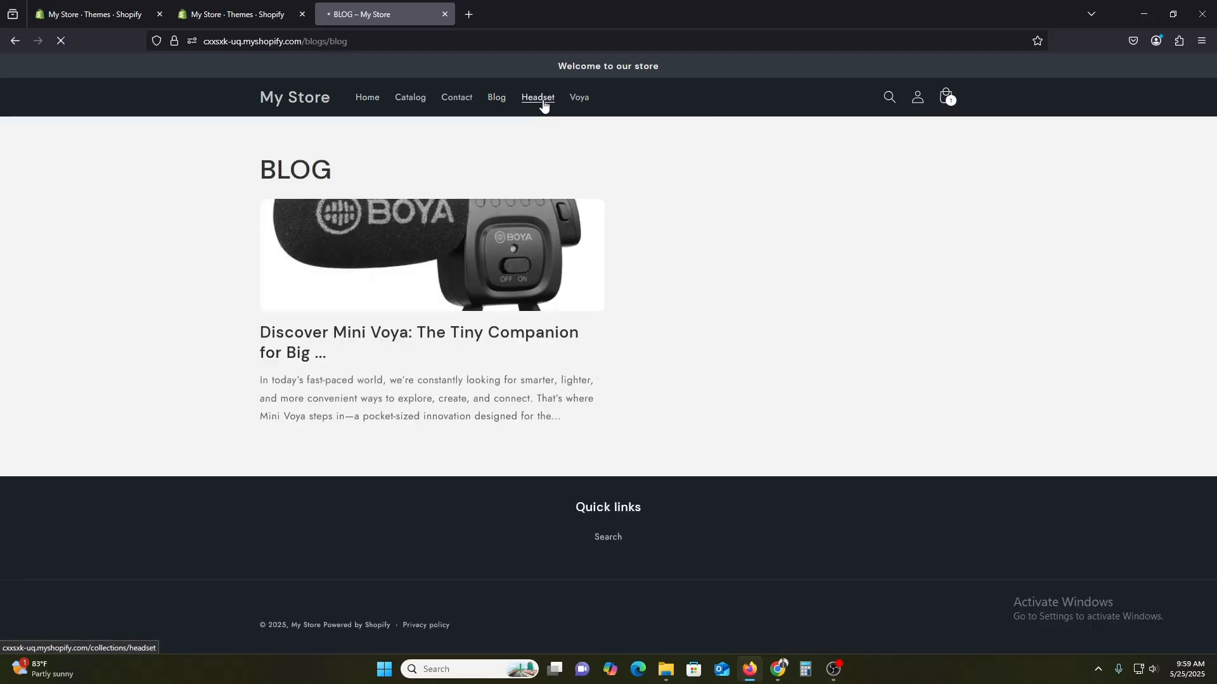
click(541, 103)
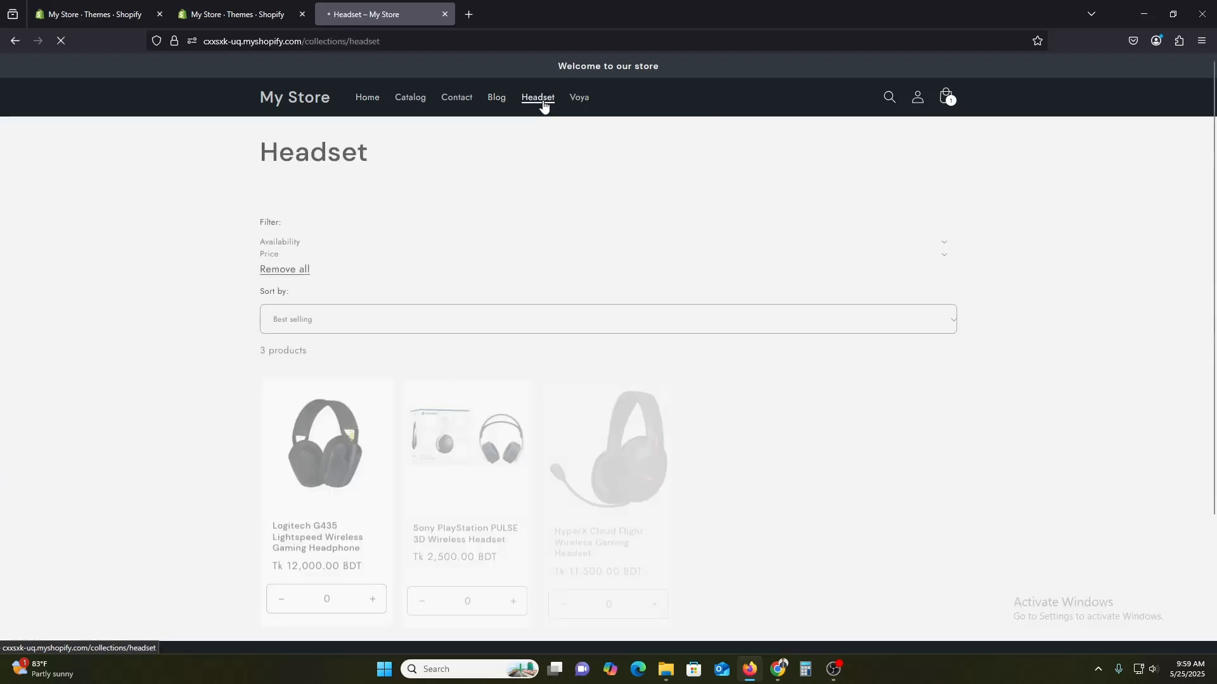
click(579, 98)
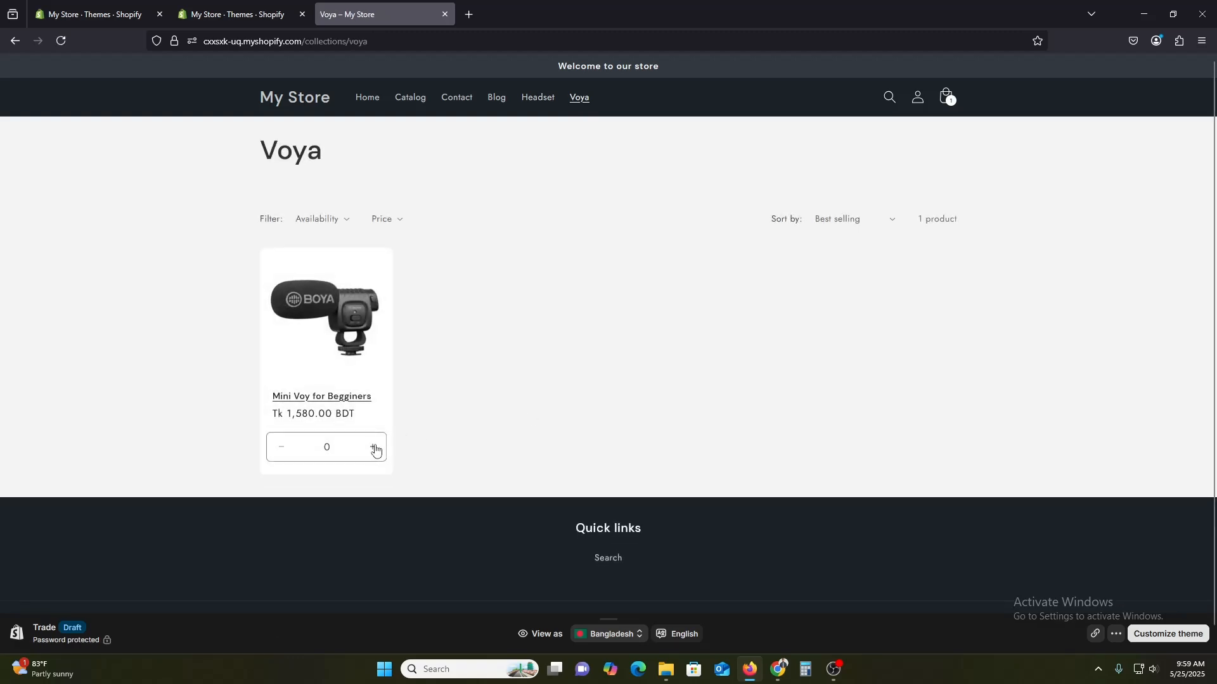
click(372, 447)
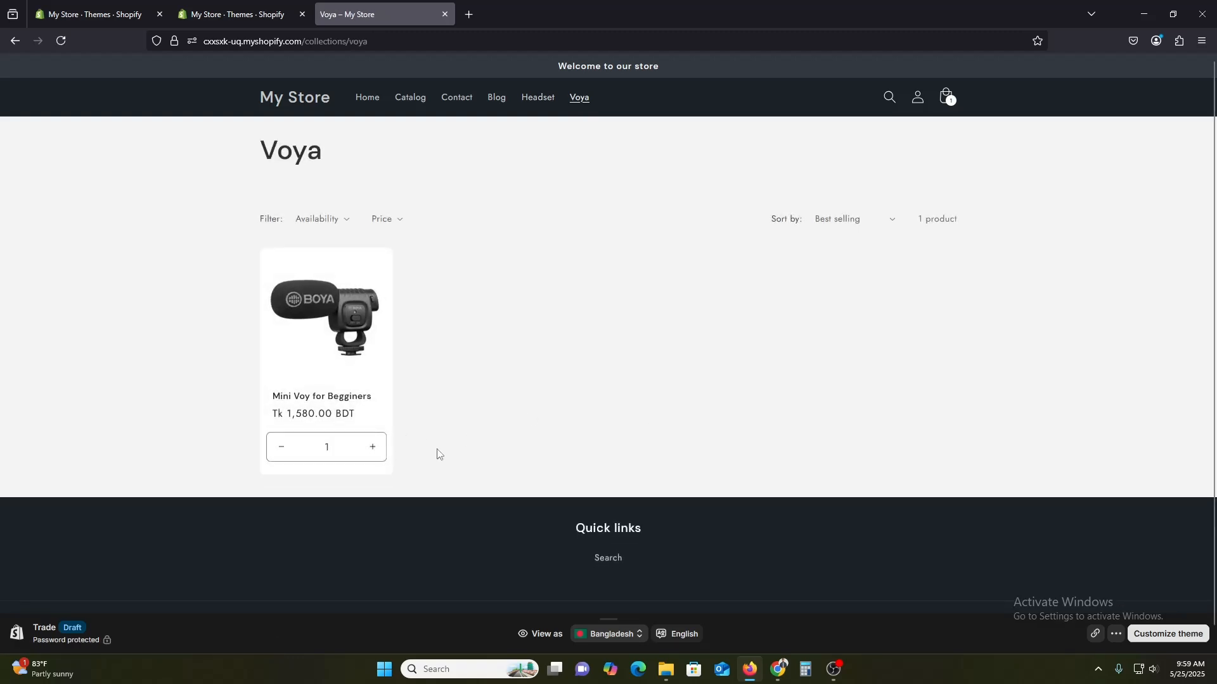
Publish the Trade theme in the admin, replacing the current Dawn theme.
click(219, 5)
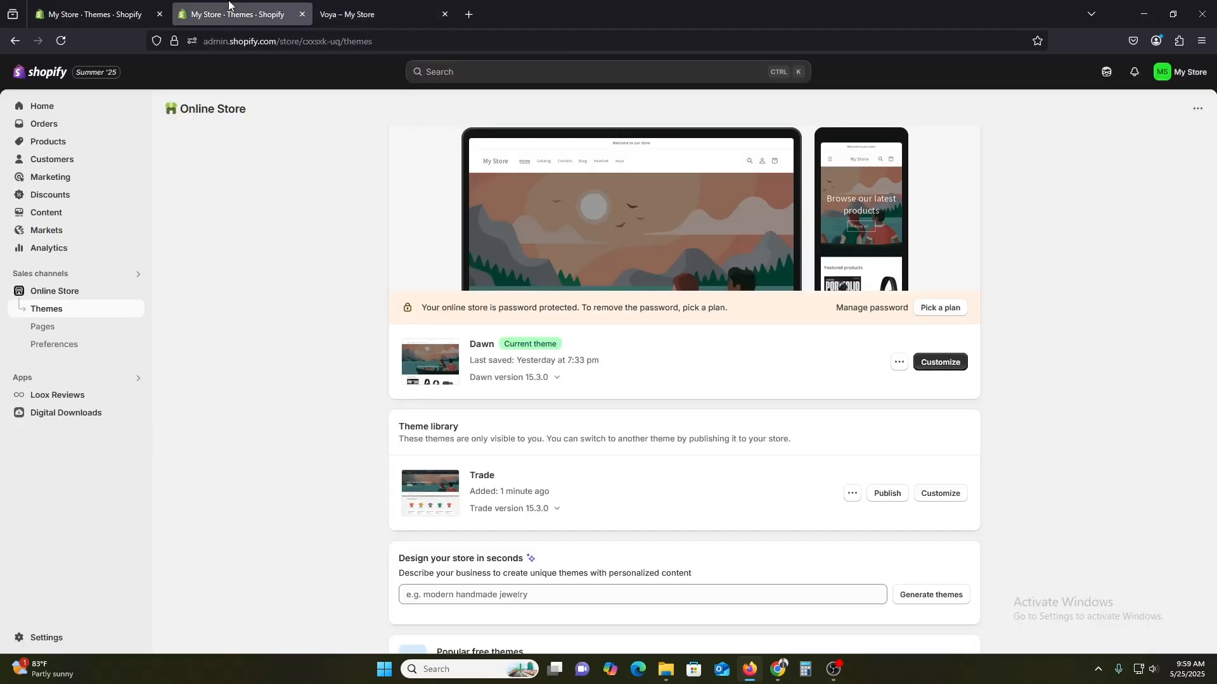
click(886, 494)
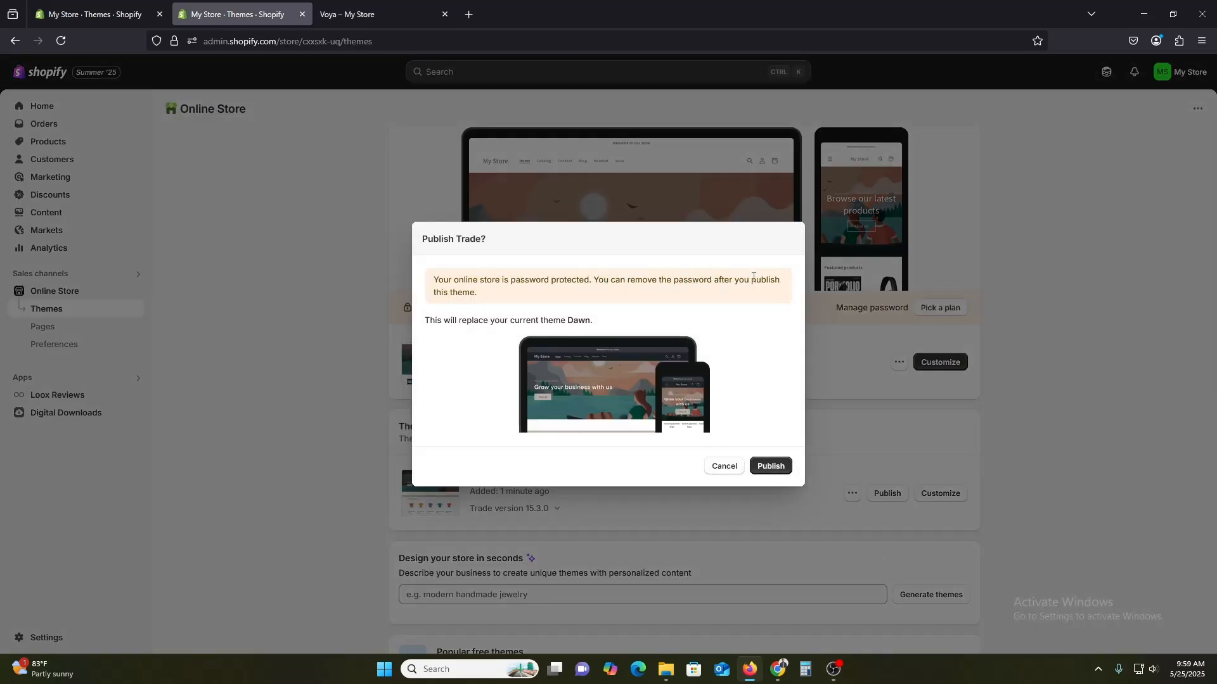
click(771, 465)
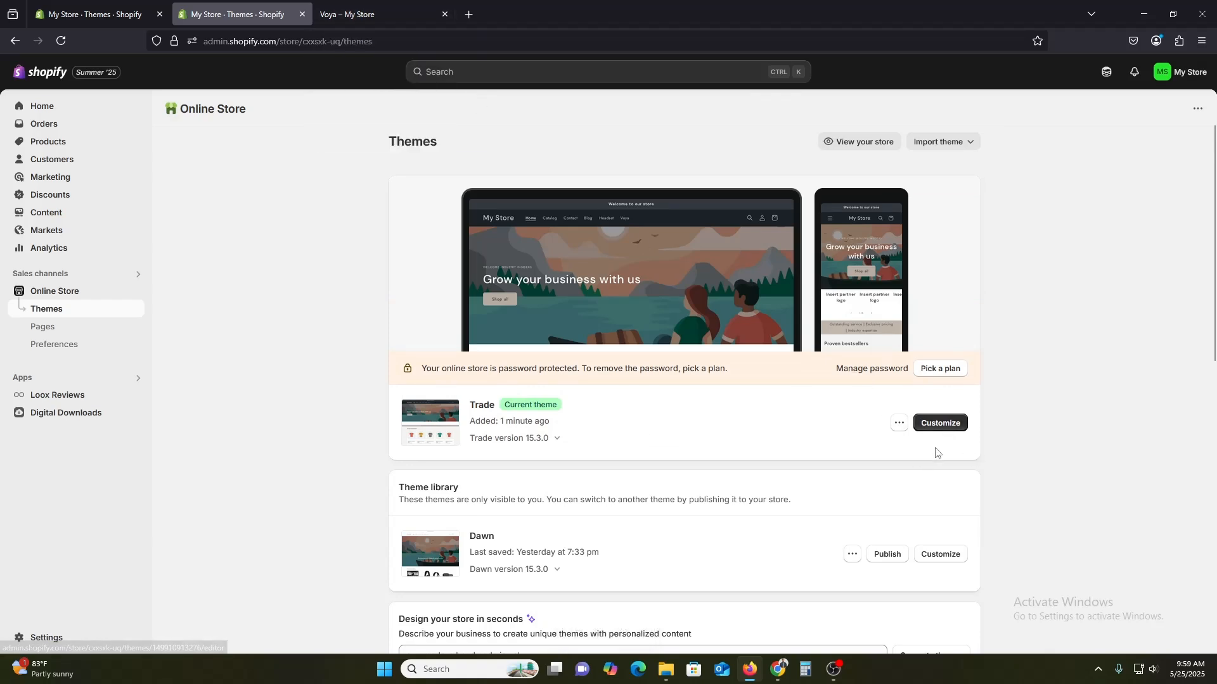
Open the live Trade theme in the theme customizer.
key(ctrl+Tab)
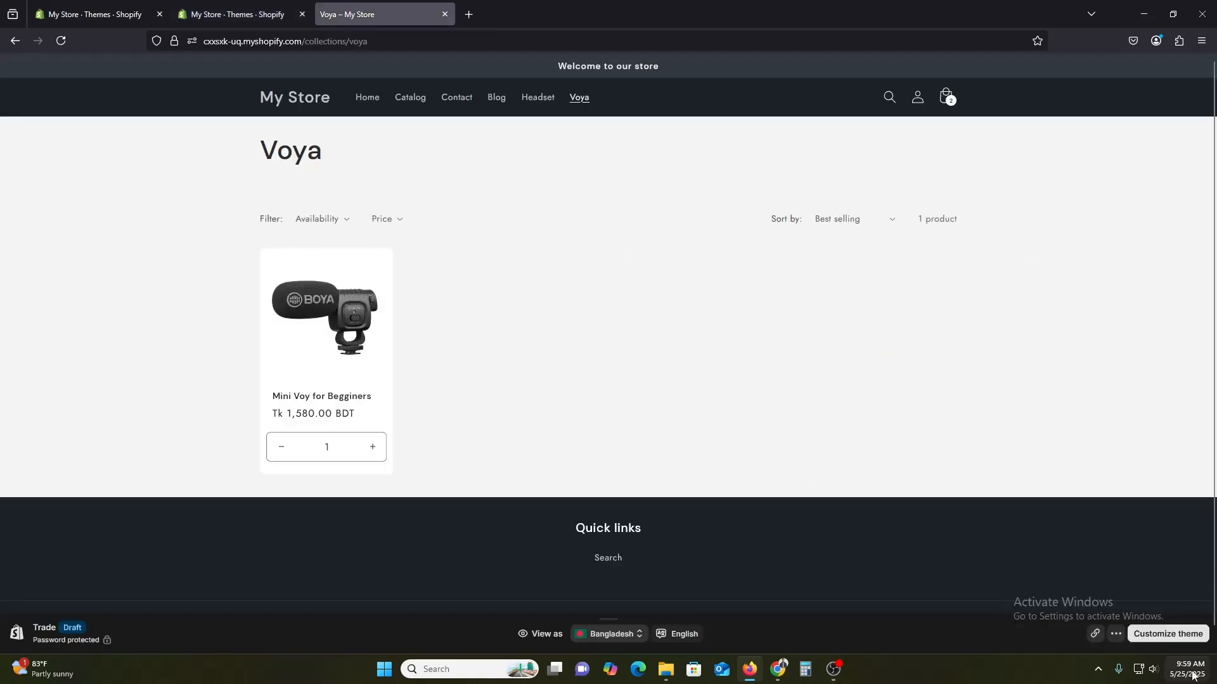
click(272, 10)
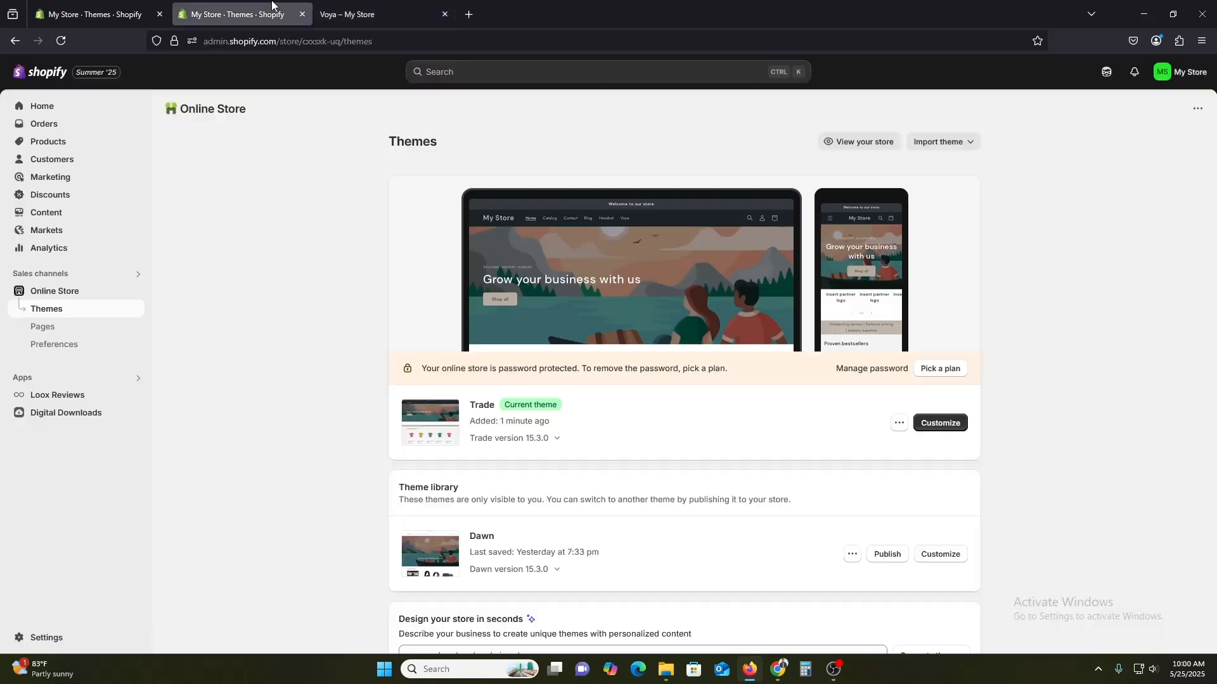
click(950, 424)
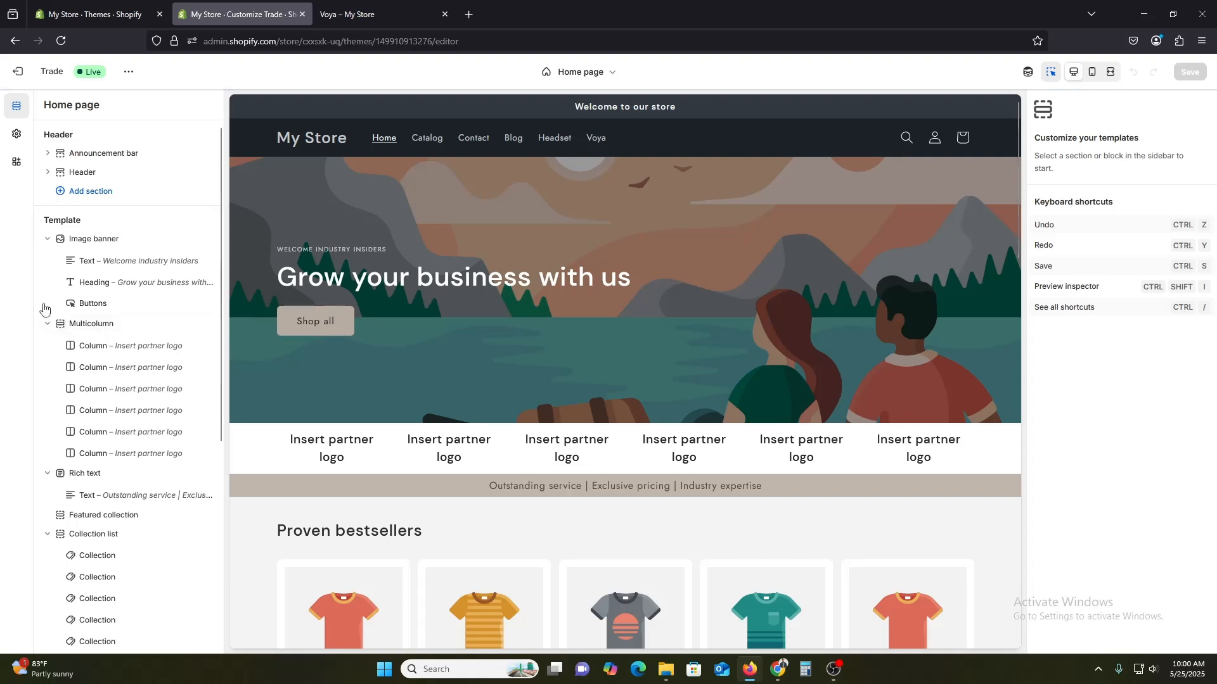
Change the announcement bar's announcement text to SUBSCRIBE OUR CHANNEL.
click(110, 154)
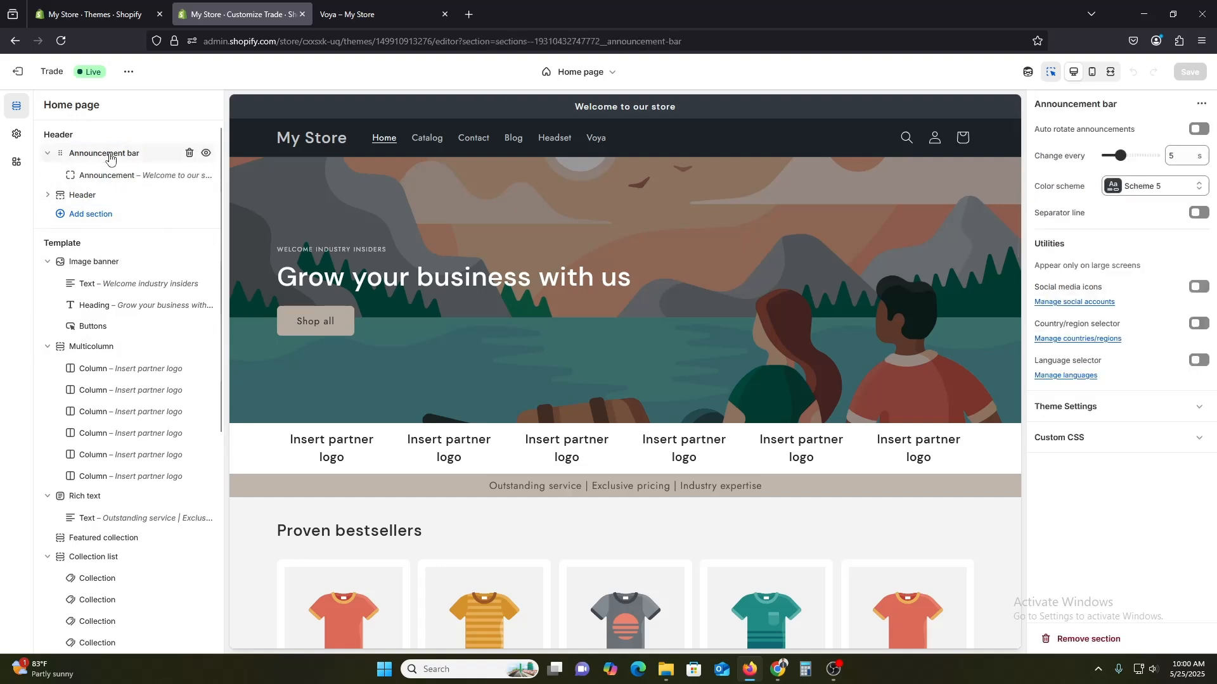
click(110, 176)
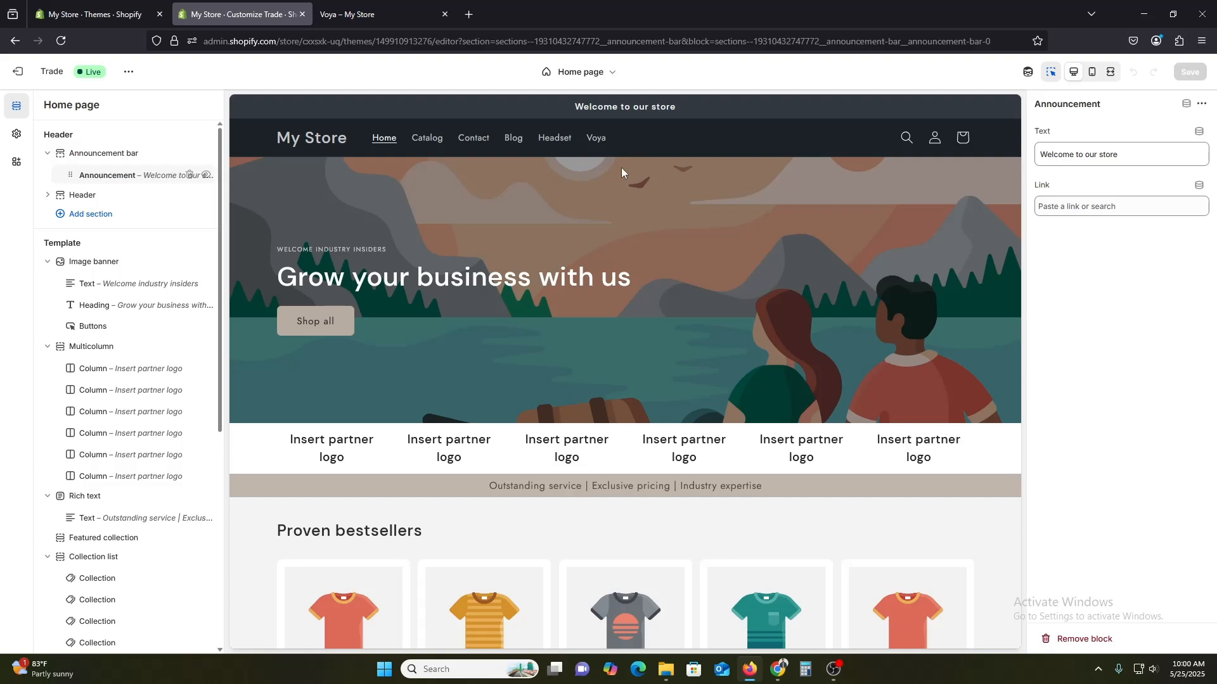
triple_click(1072, 150)
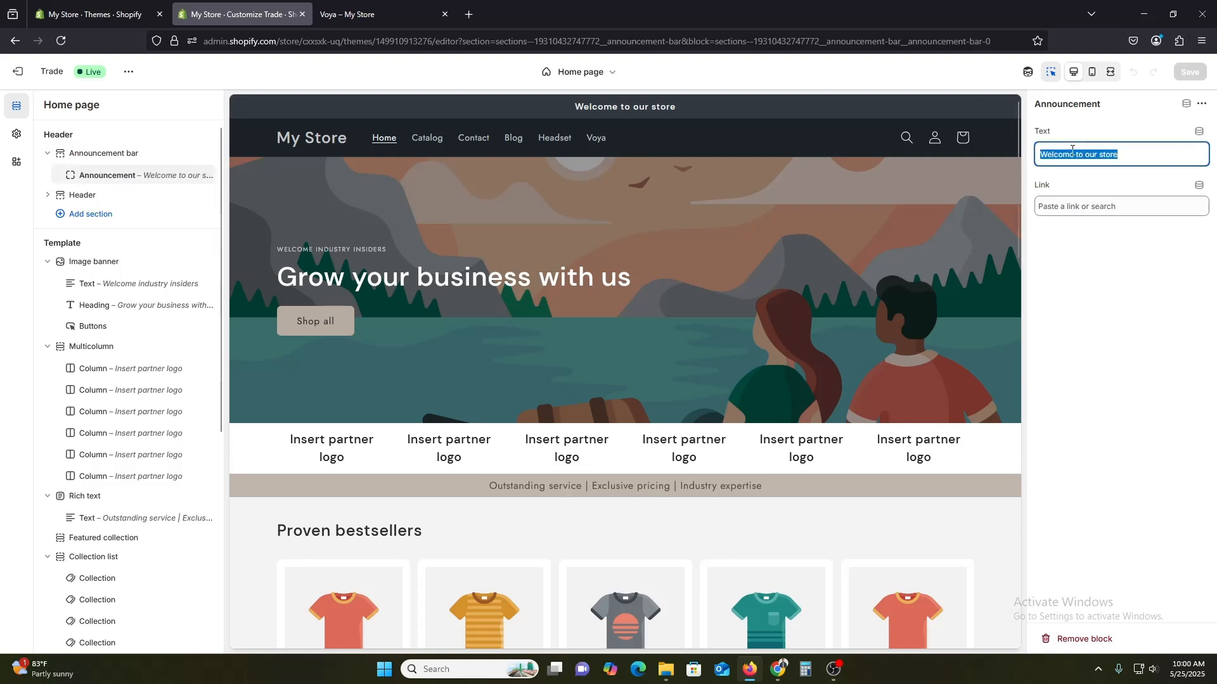
text(SUB)
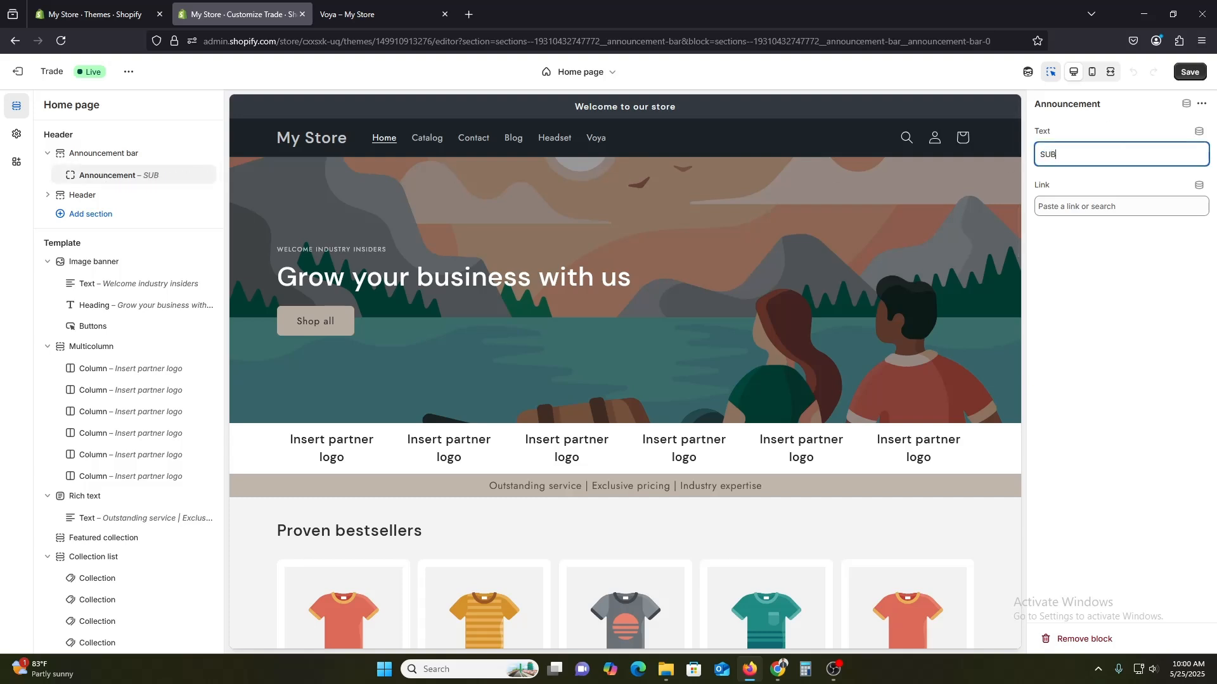
text(SCRIBE OUR CHANNEL)
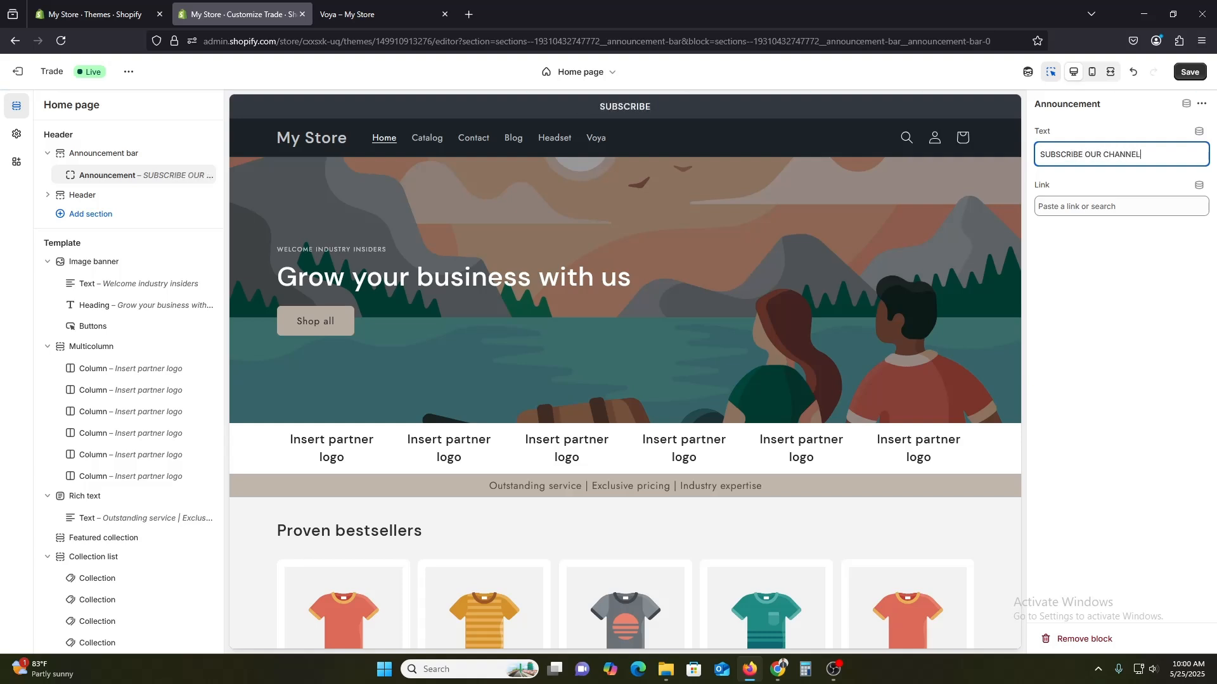
click(1125, 308)
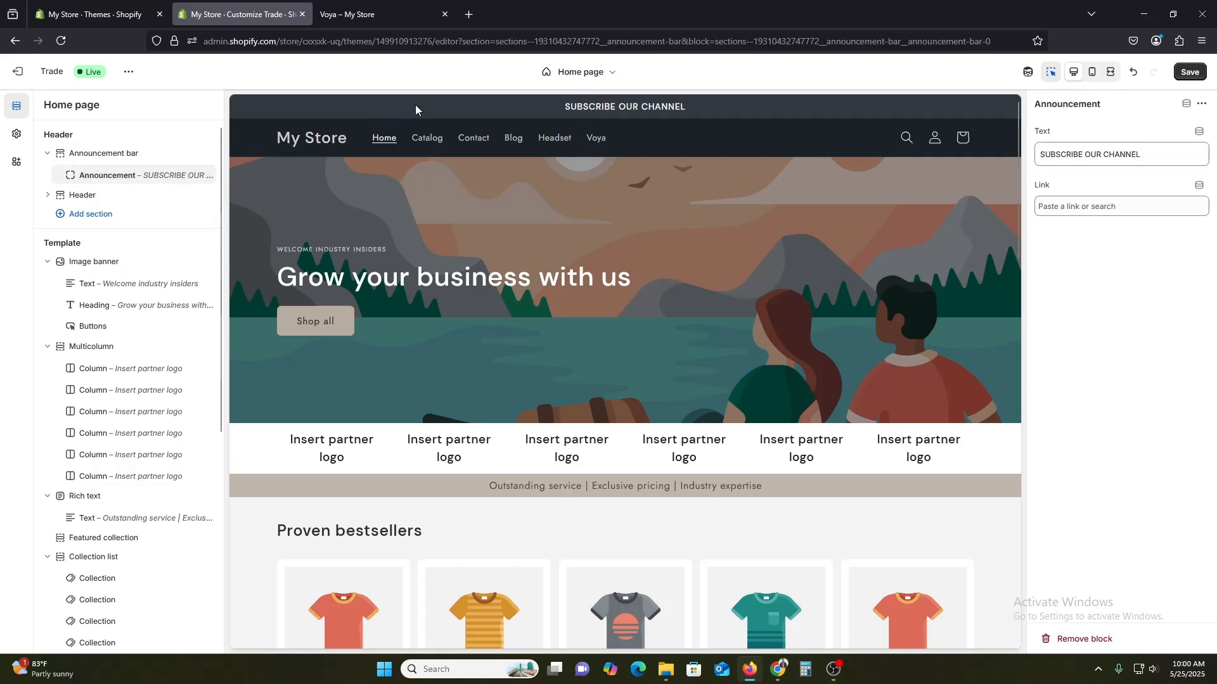
Turn on auto-rotating announcements for the announcement bar section.
click(89, 154)
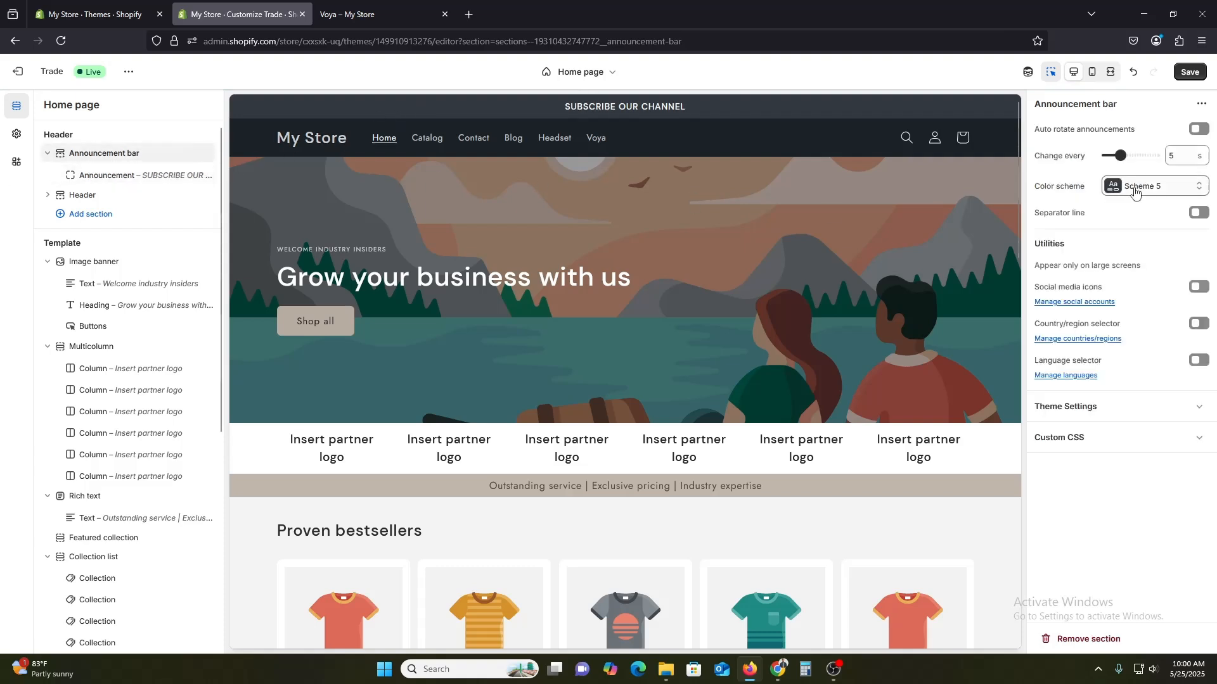
click(1199, 130)
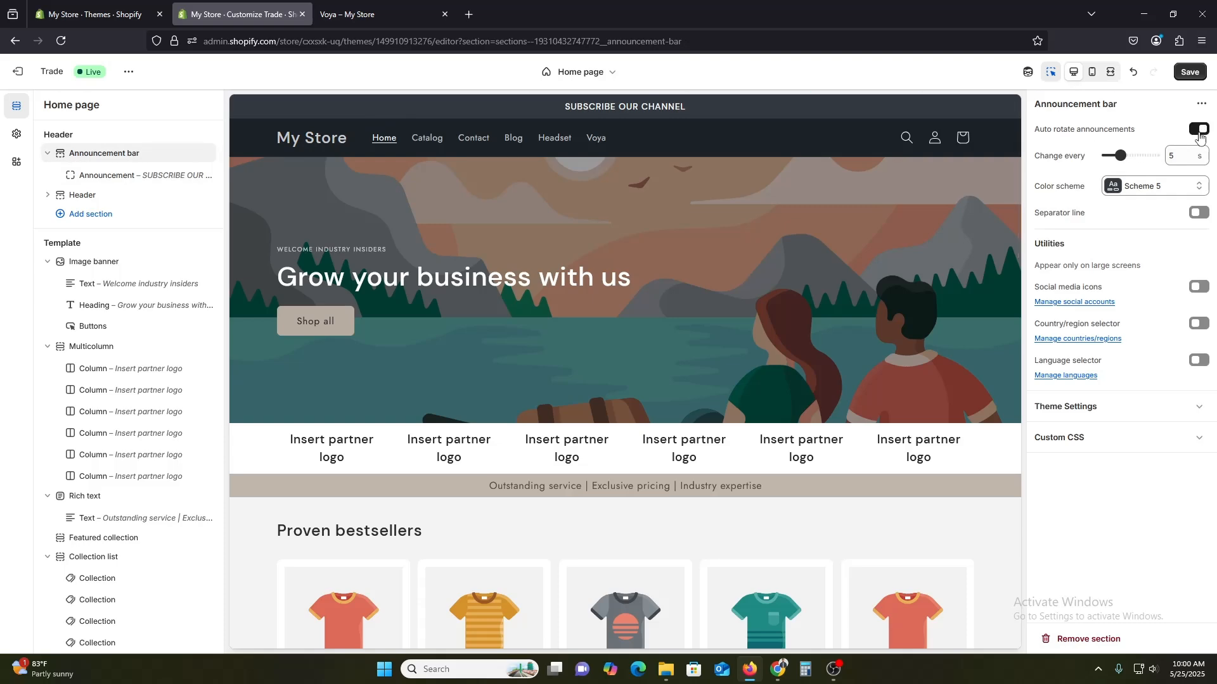
scroll(797, 244, down, 2)
scroll(797, 244, up, 2)
scroll(797, 244, down, 2)
scroll(797, 242, up, 2)
scroll(796, 240, down, 1)
scroll(795, 240, up, 1)
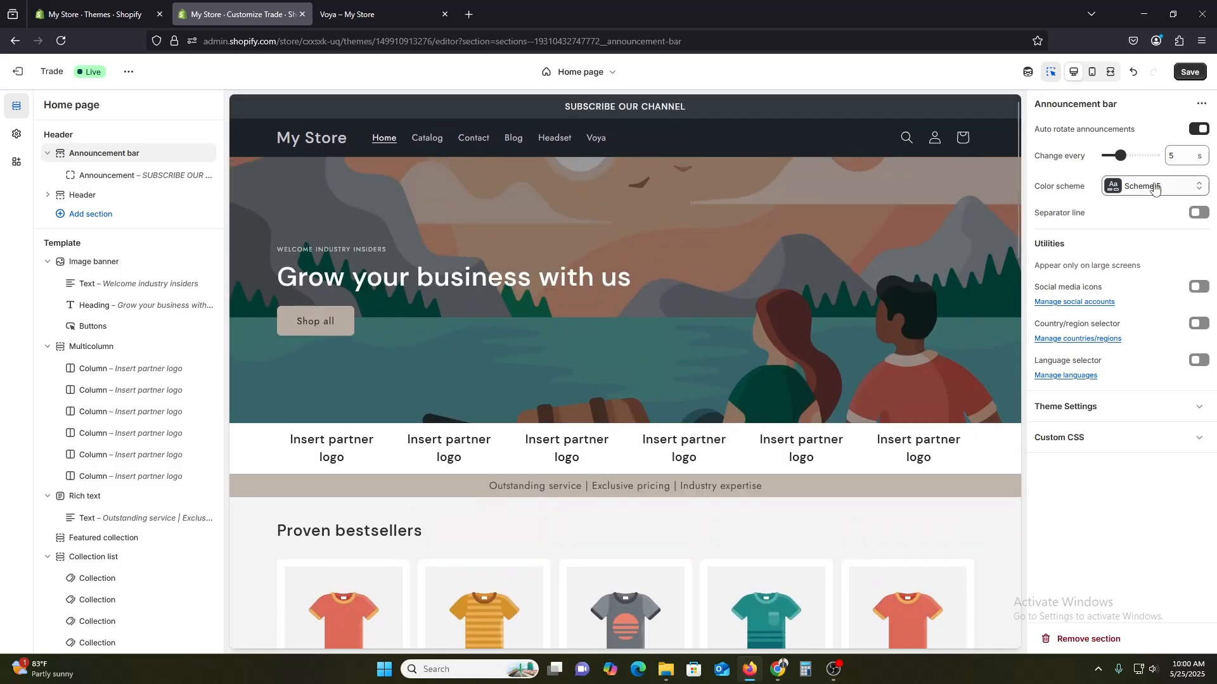
Try color schemes 1, 2 and 4 on the announcement bar and restore Scheme 5.
click(1155, 188)
click(1141, 218)
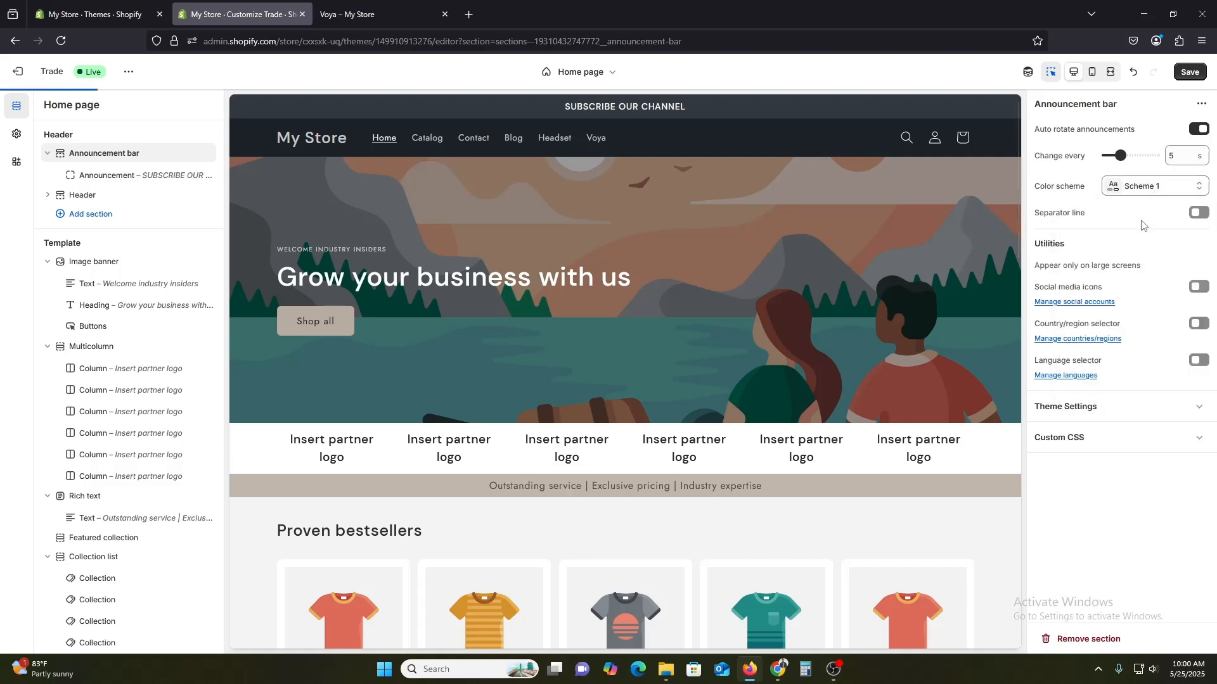
click(1148, 186)
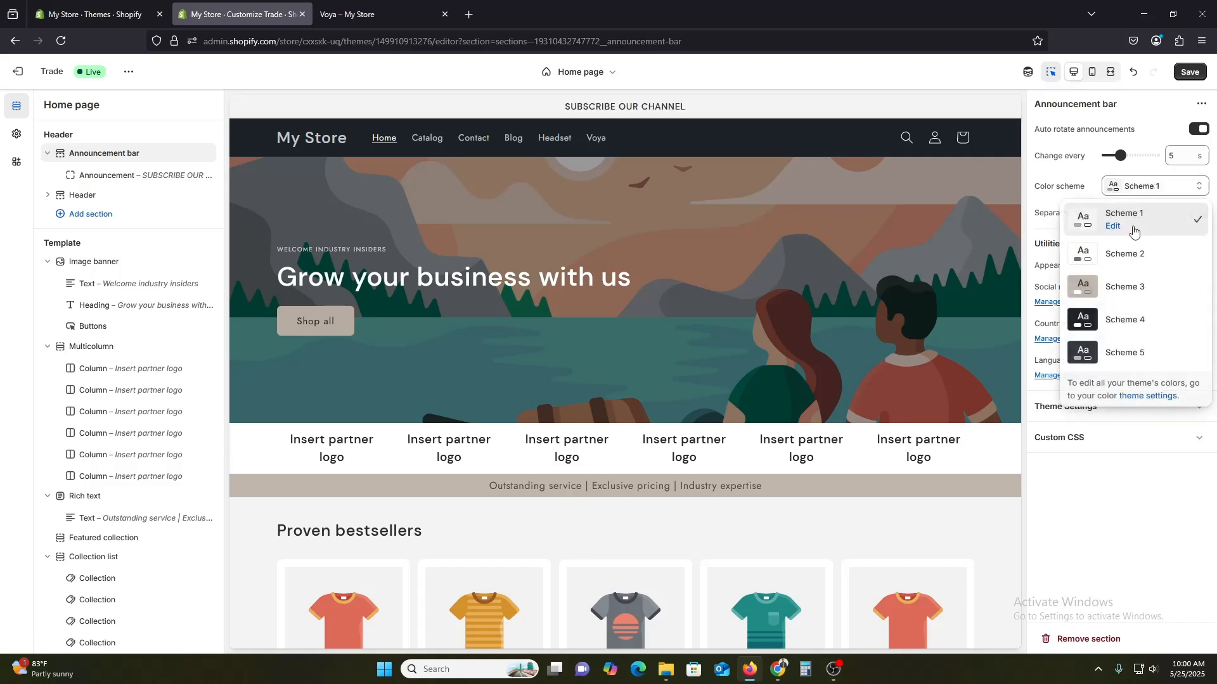
click(1128, 256)
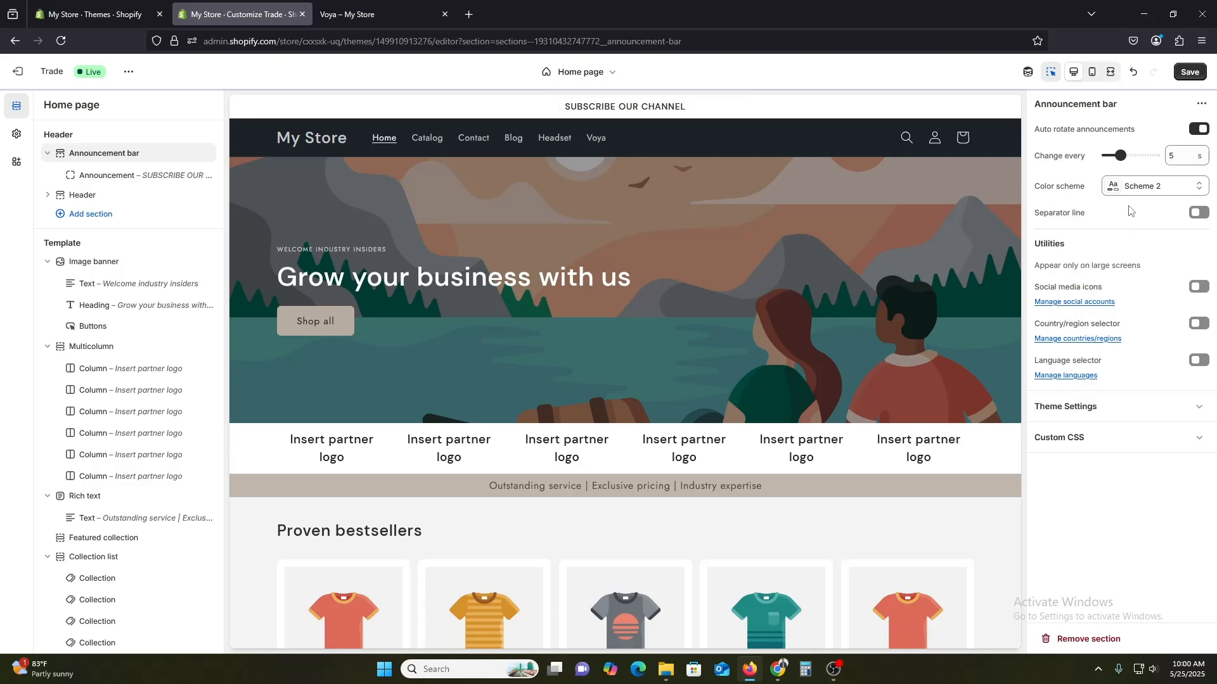
click(1140, 188)
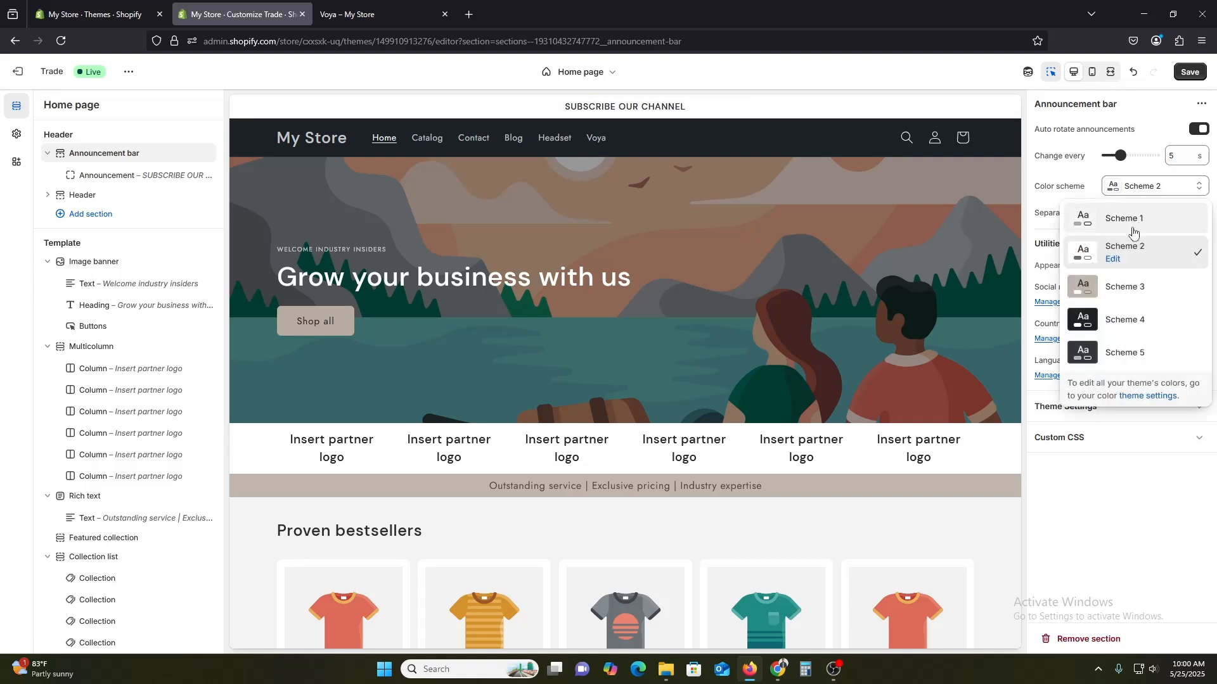
click(1133, 326)
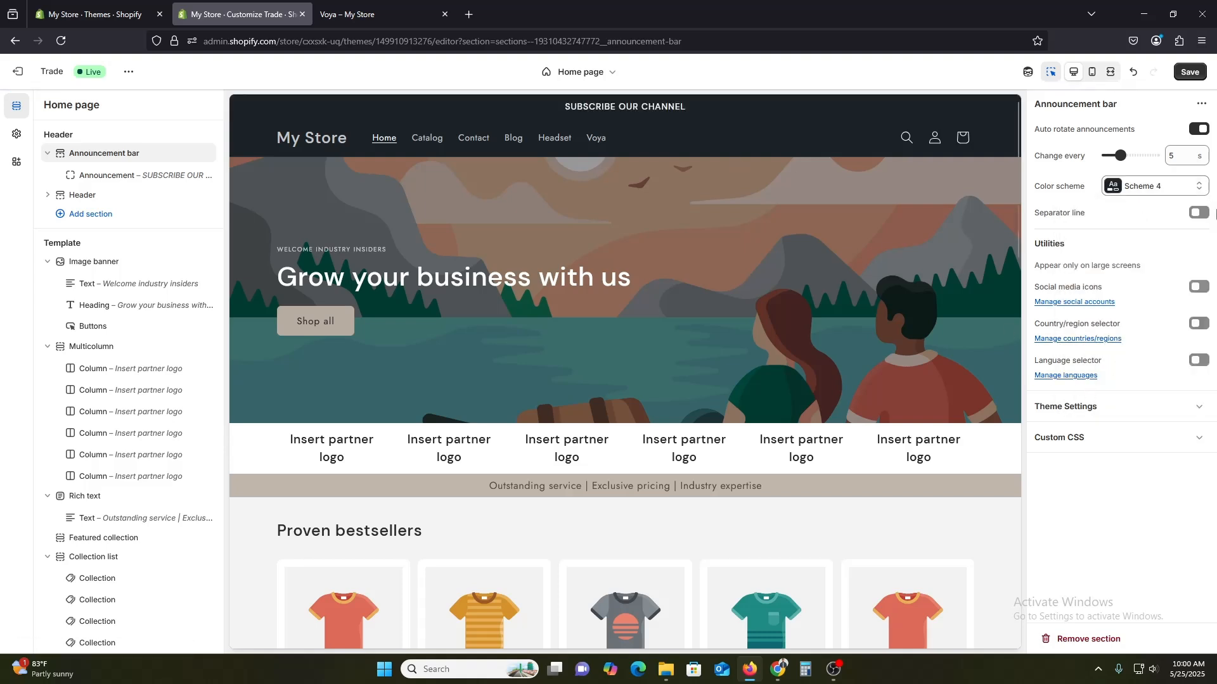
click(1143, 193)
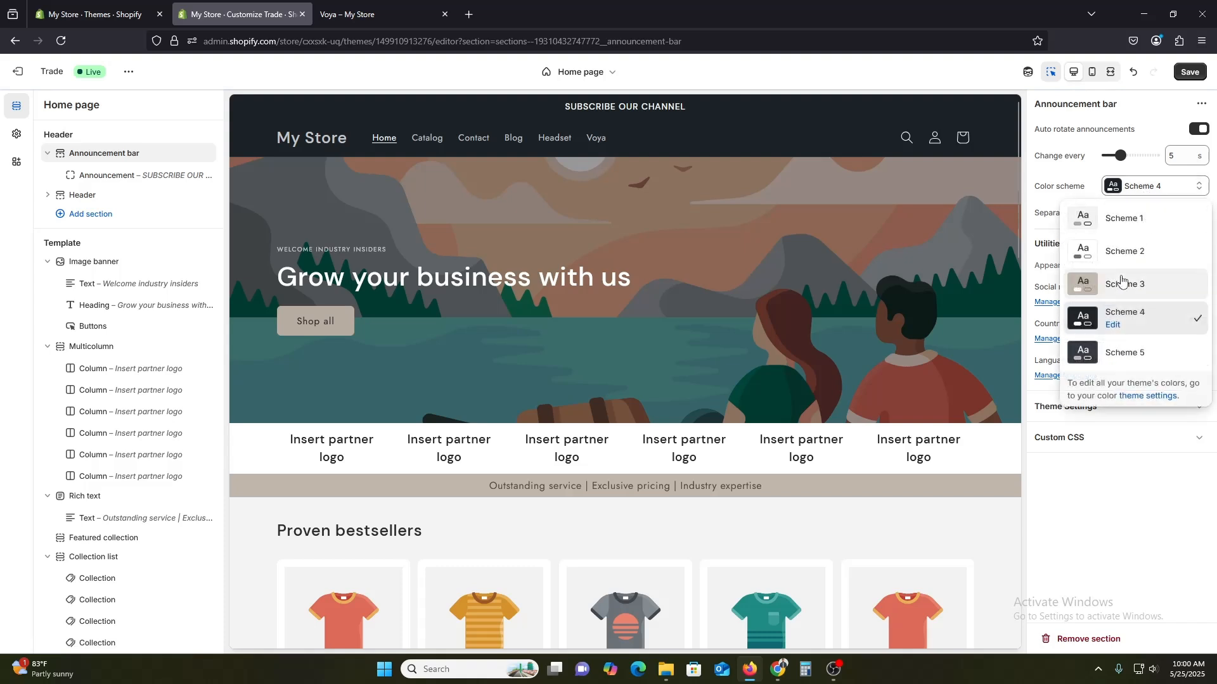
click(1112, 350)
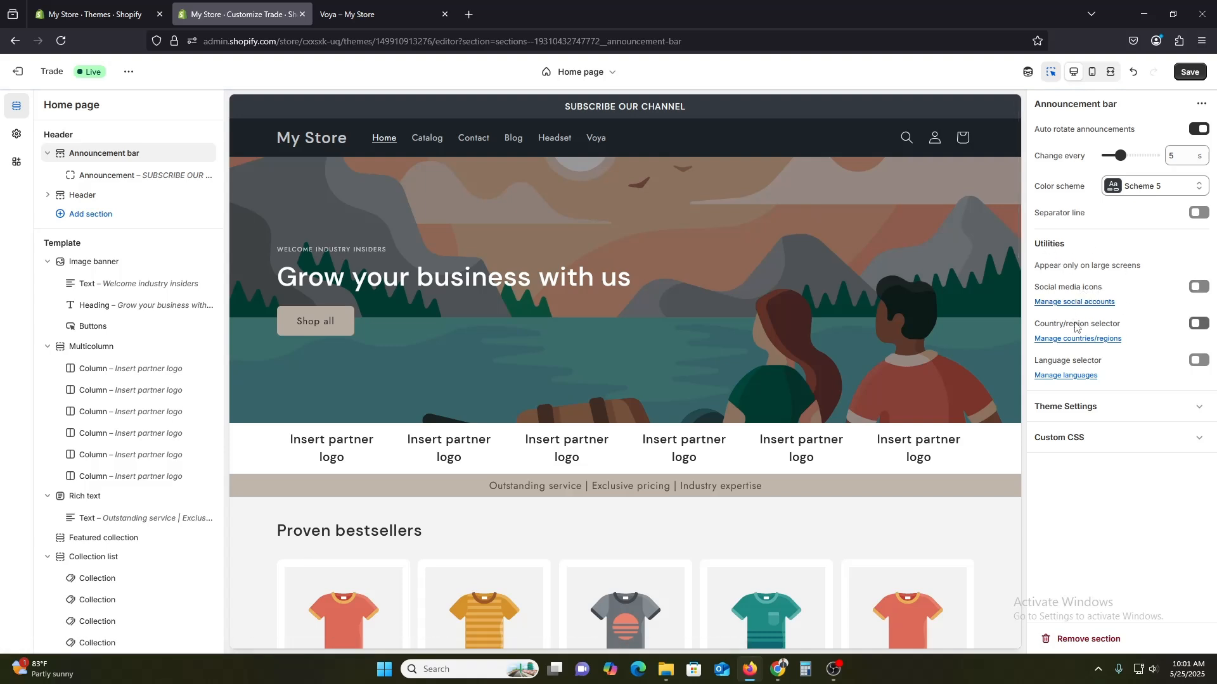
Expand the announcement bar's Custom CSS section to examine its options.
click(1084, 443)
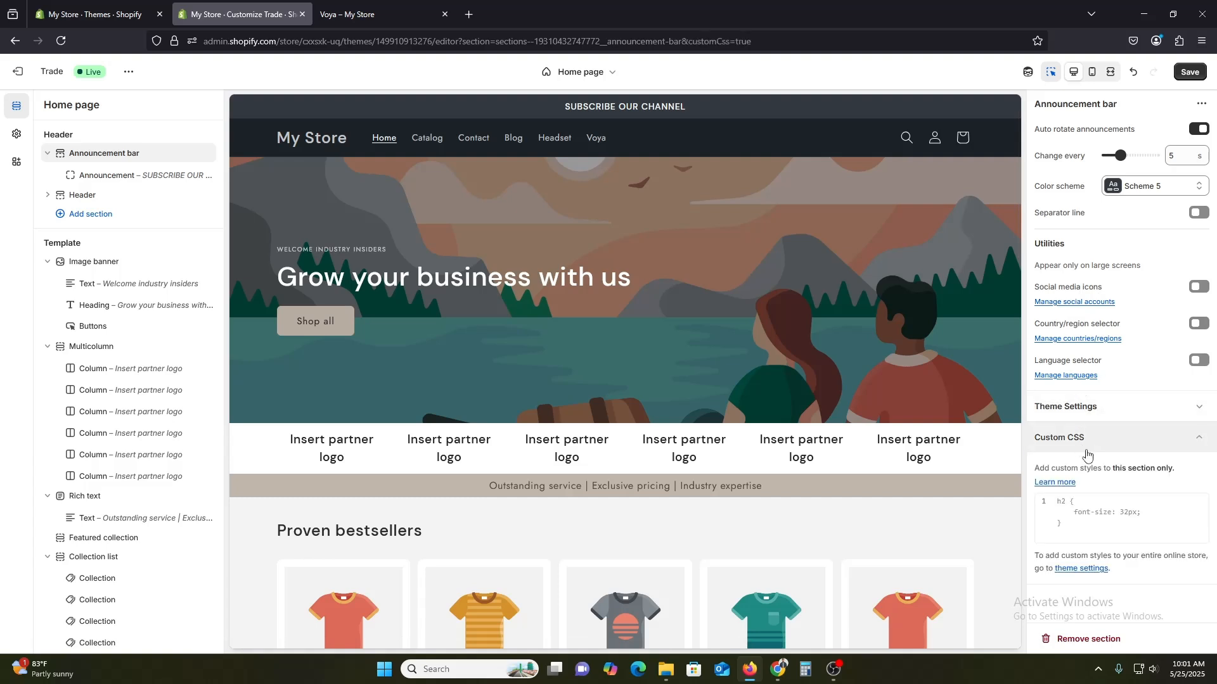
click(1112, 415)
click(1112, 412)
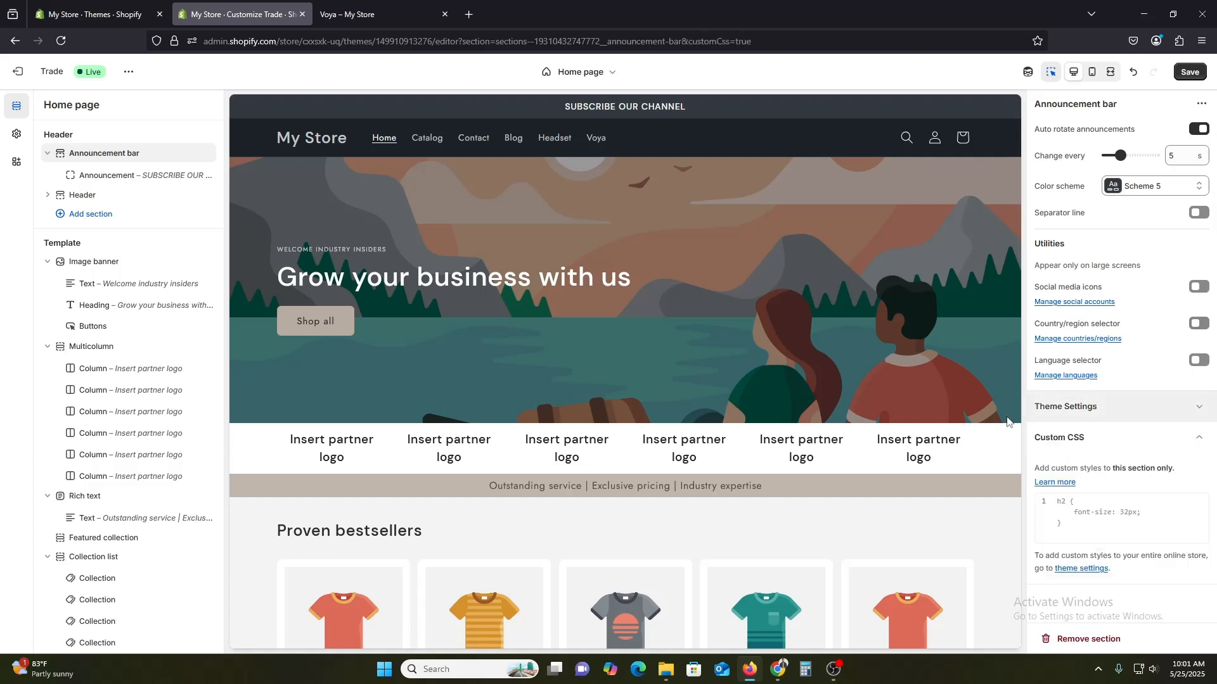
Try Top left and Top center logo positions for the header and return it to Middle left.
click(116, 196)
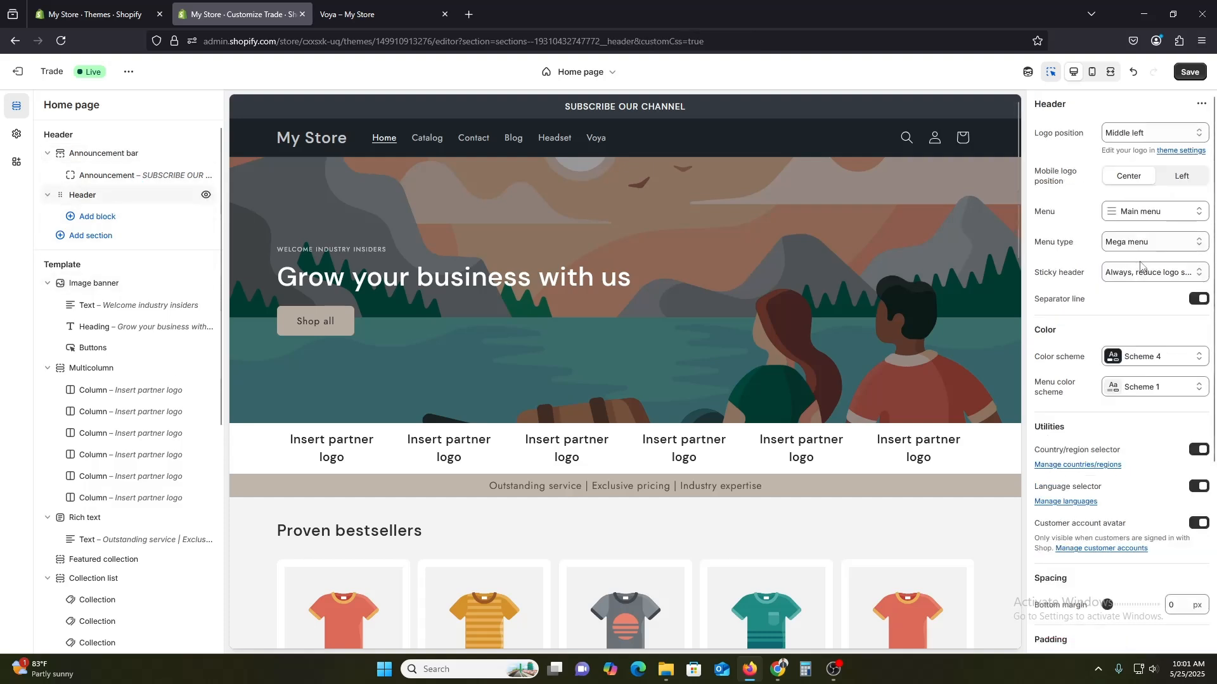
click(1176, 134)
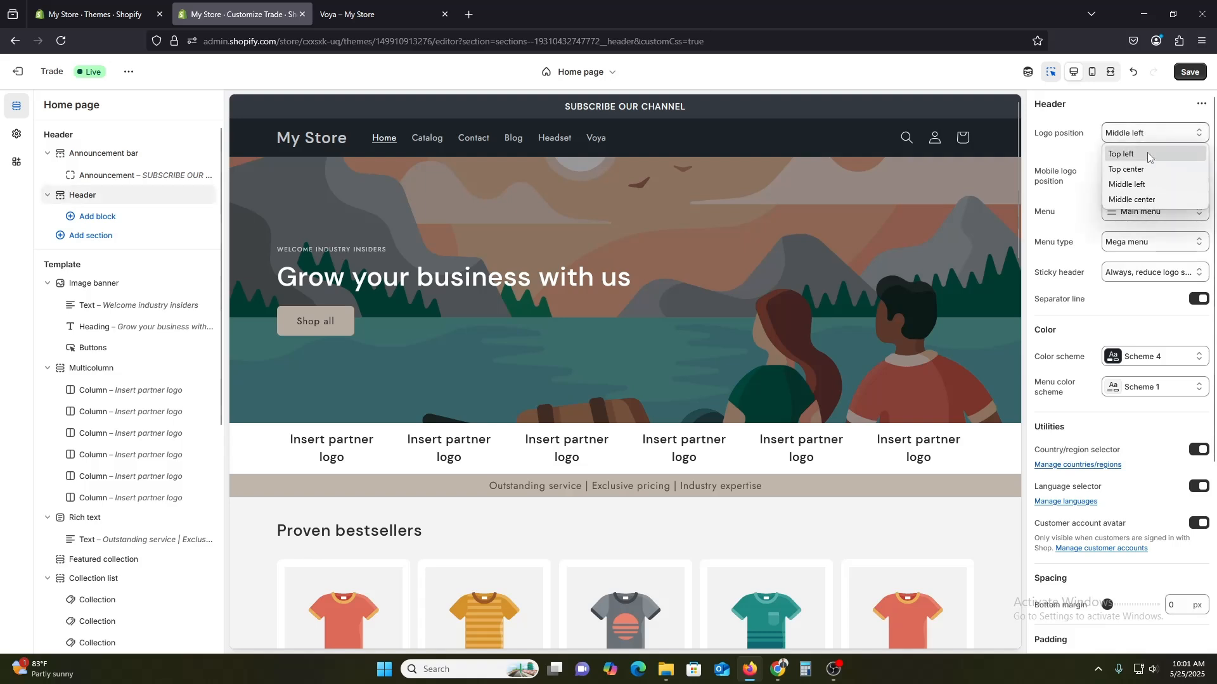
click(1135, 152)
click(1164, 133)
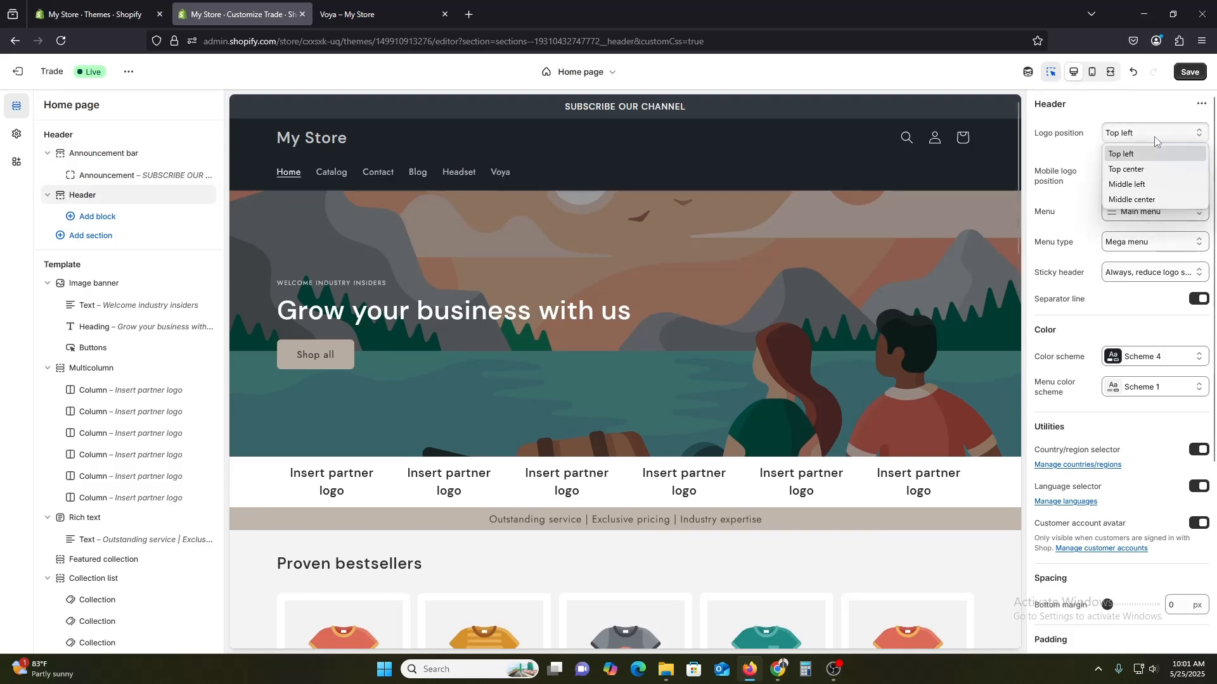
click(1131, 166)
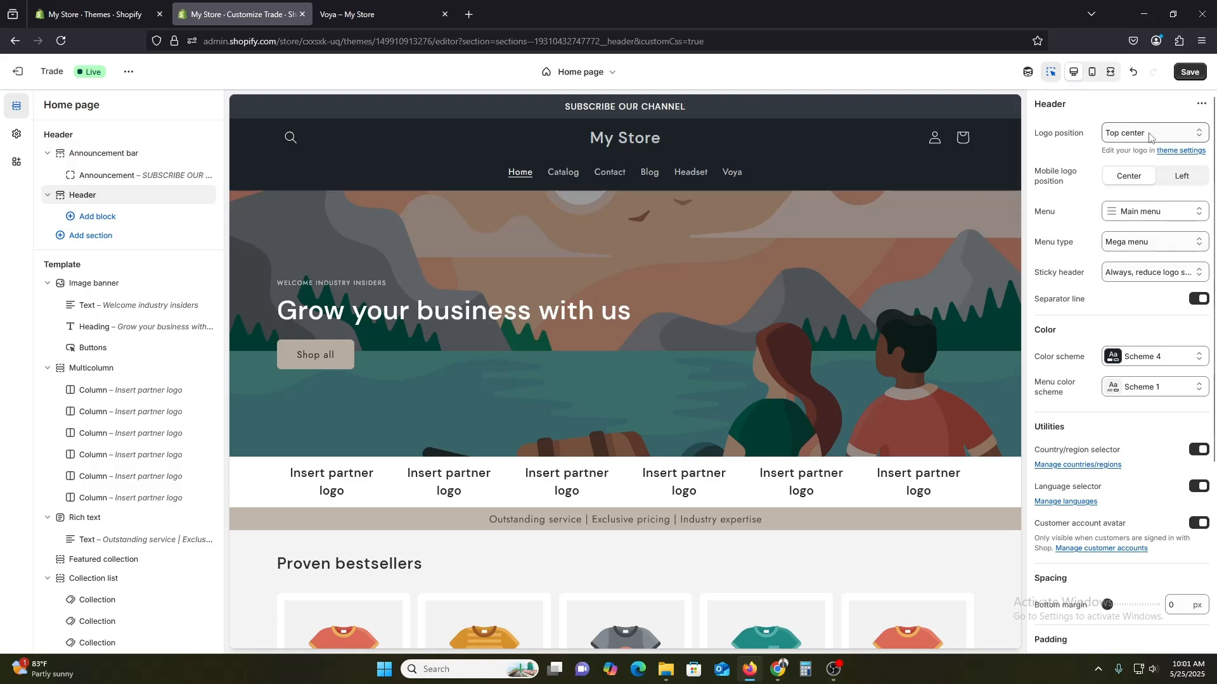
click(1149, 136)
click(1136, 182)
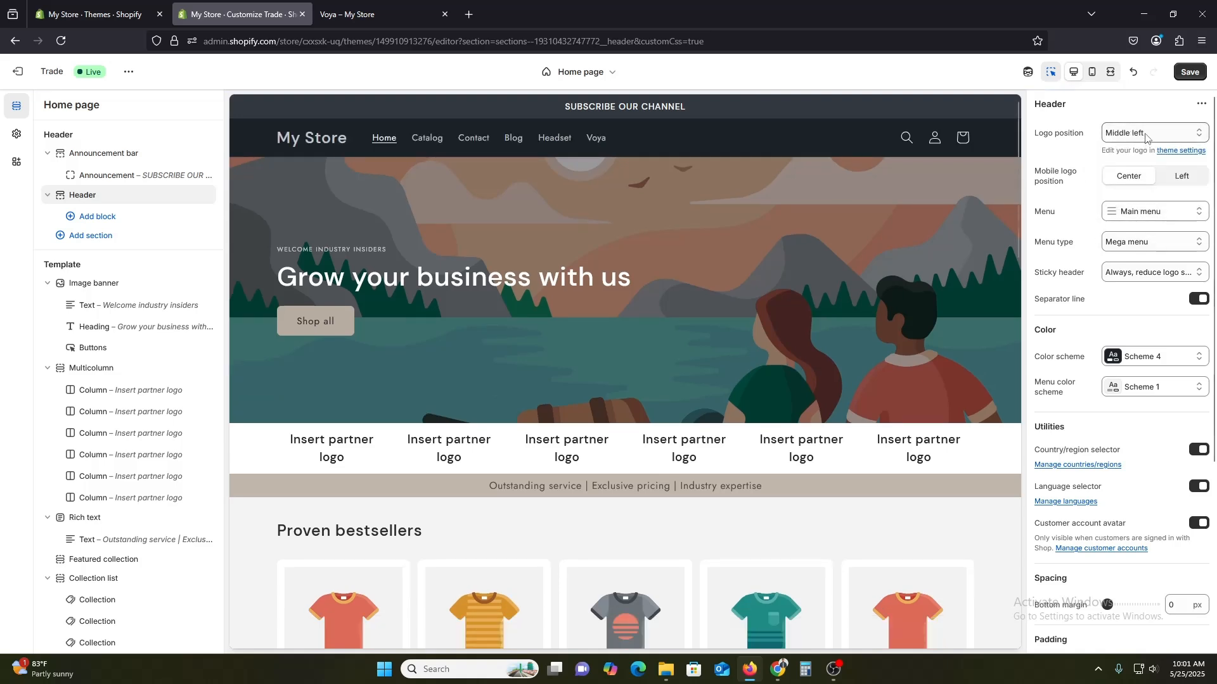
Set the header's logo position to Middle center.
click(1146, 137)
click(1137, 196)
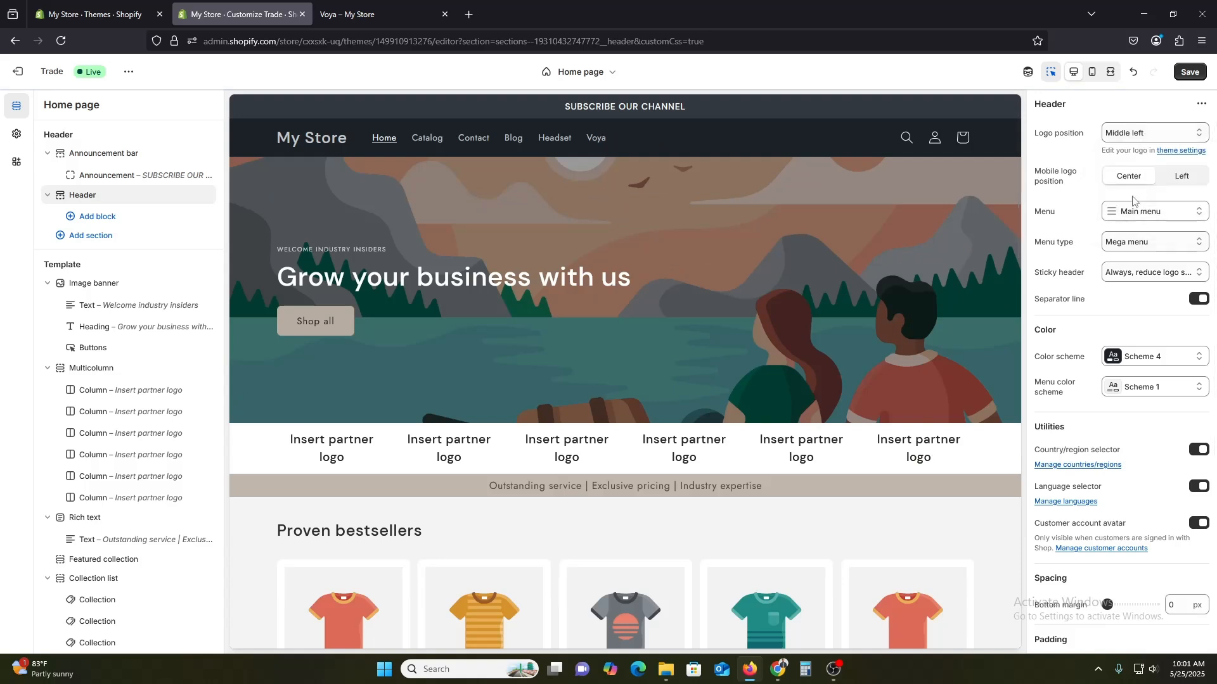
click(1152, 136)
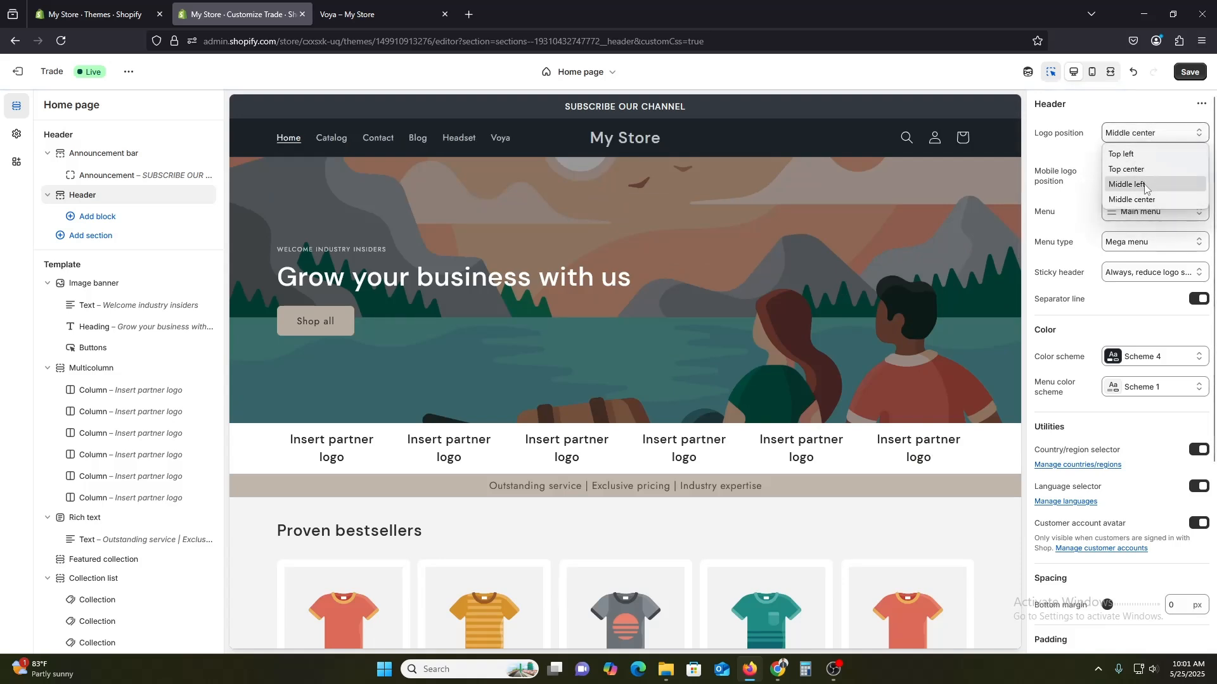
click(1069, 194)
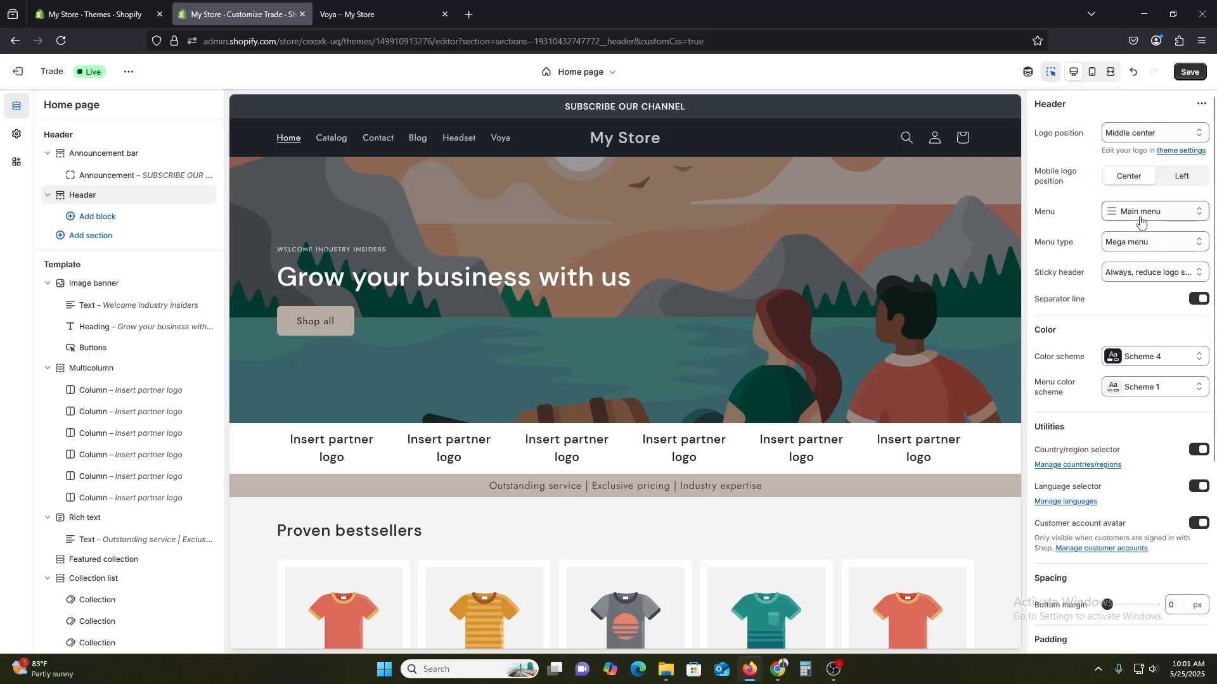
Change the header's menu type to Dropdown.
click(1140, 246)
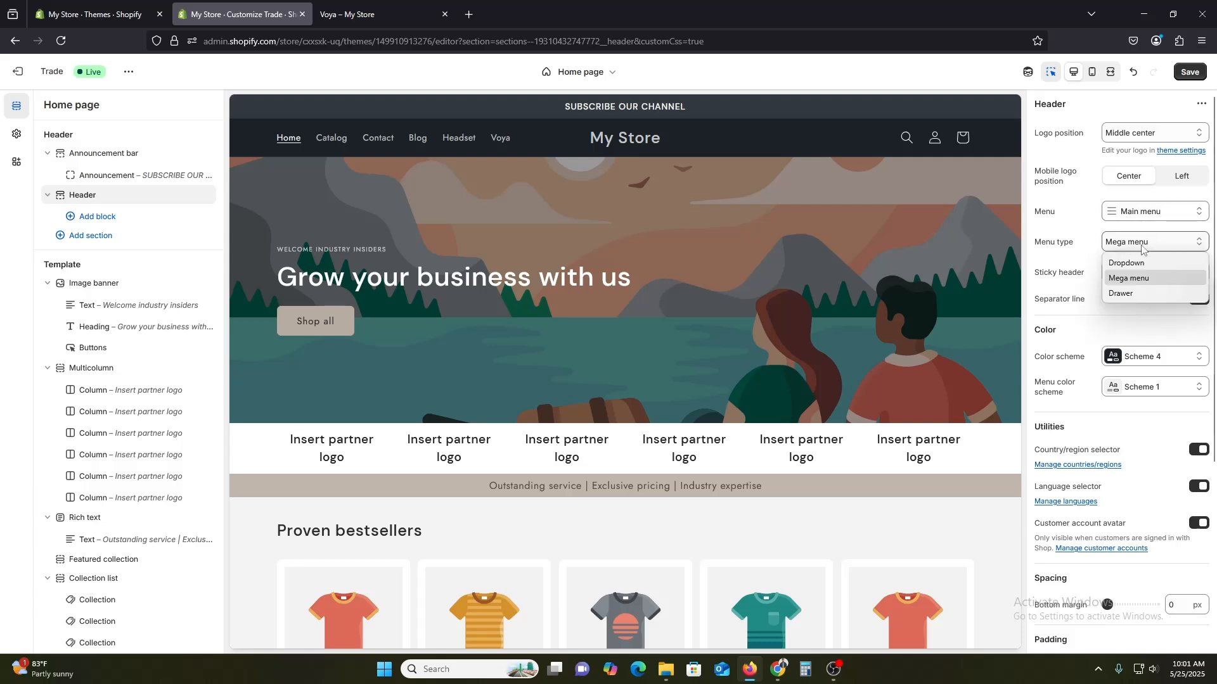
key(Up)
key(Return)
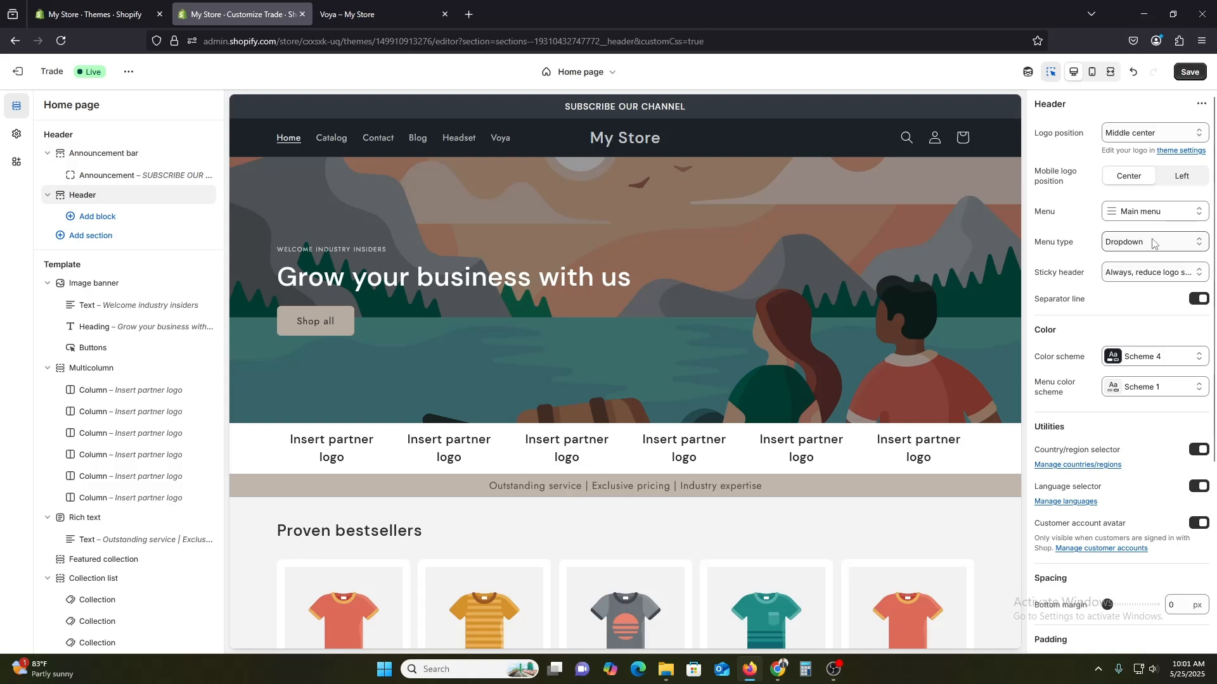
click(1151, 246)
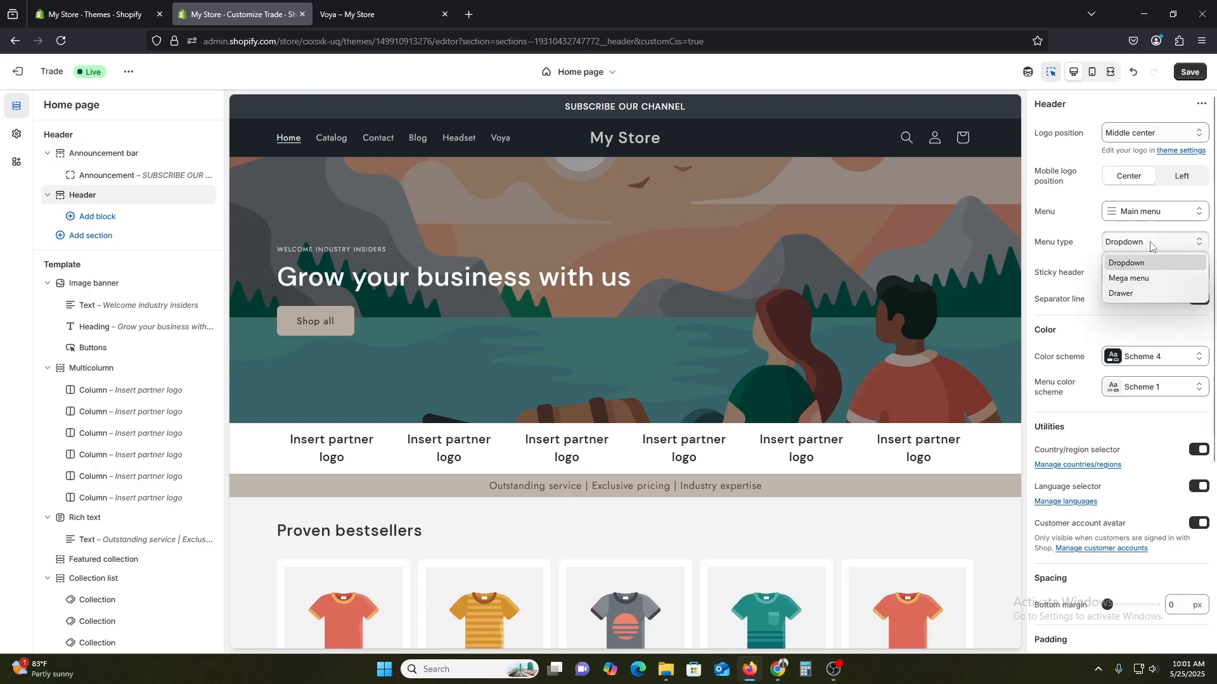
click(1135, 262)
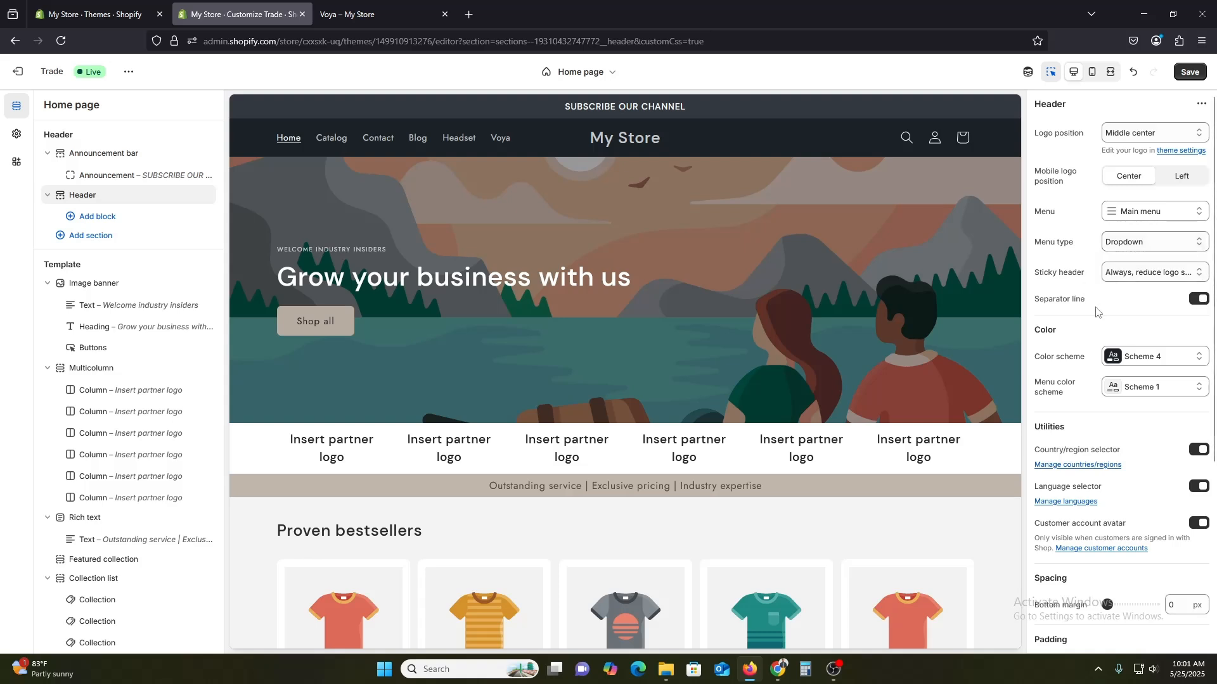
Check the storefront in the mobile preview, return to desktop view, and save the theme changes.
scroll(1115, 412, down, 5)
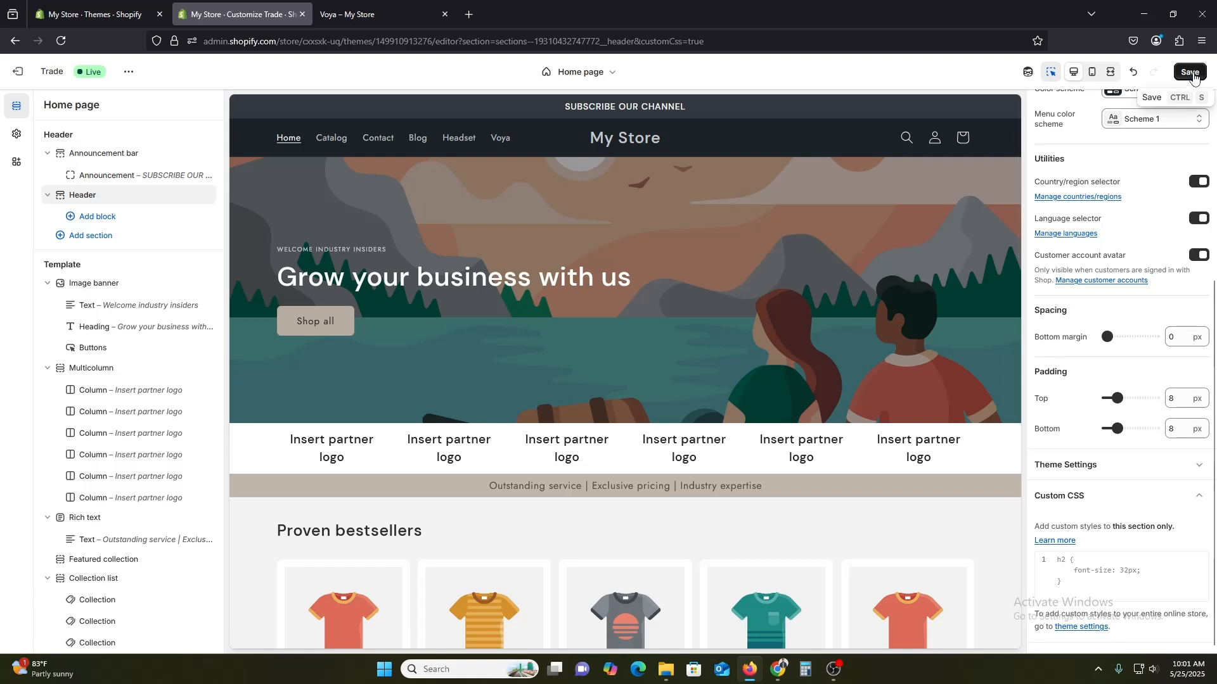
click(1092, 73)
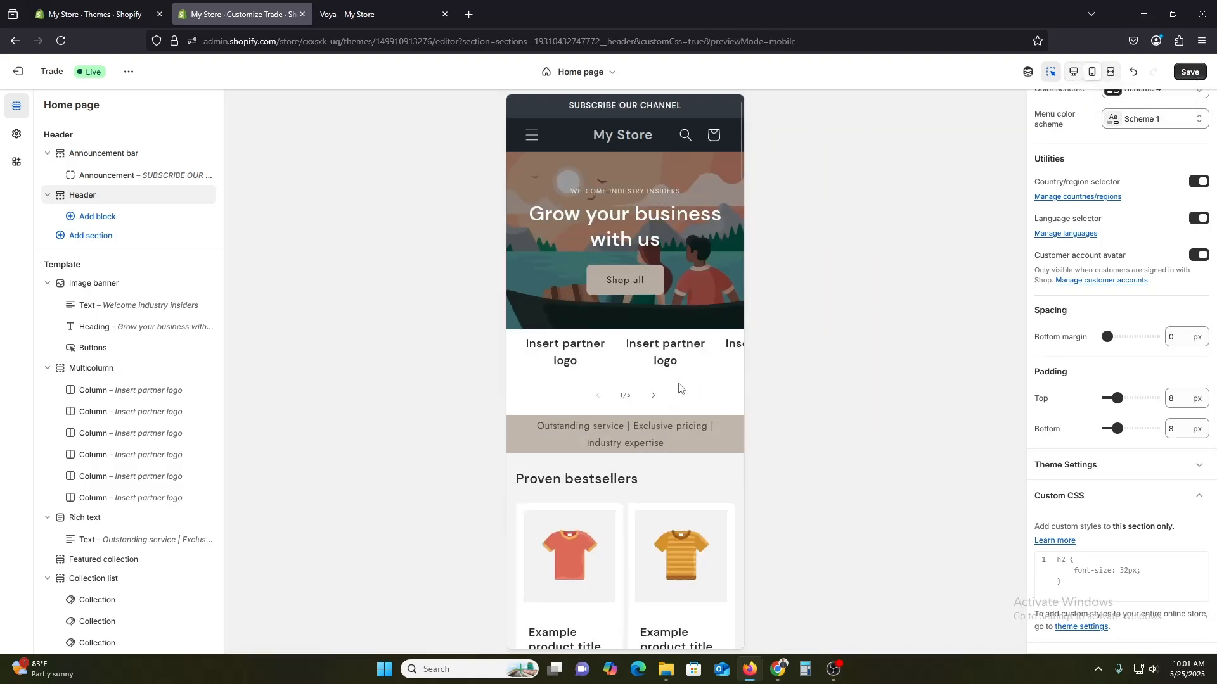
click(1071, 74)
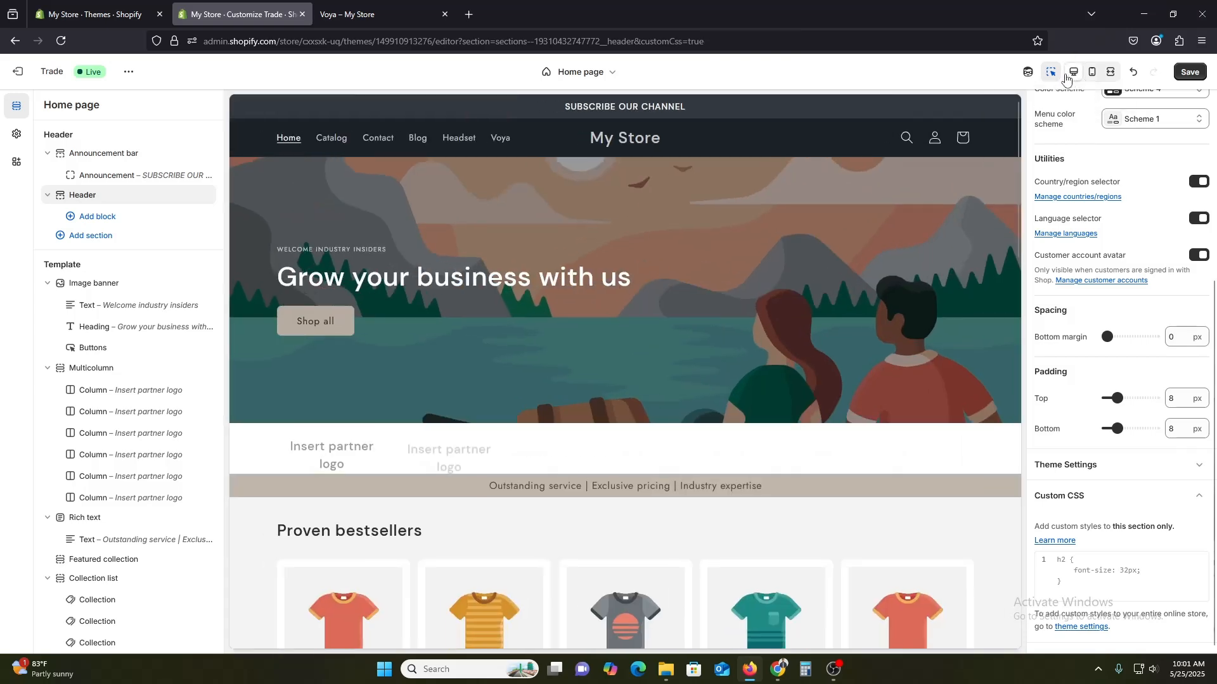
click(1195, 75)
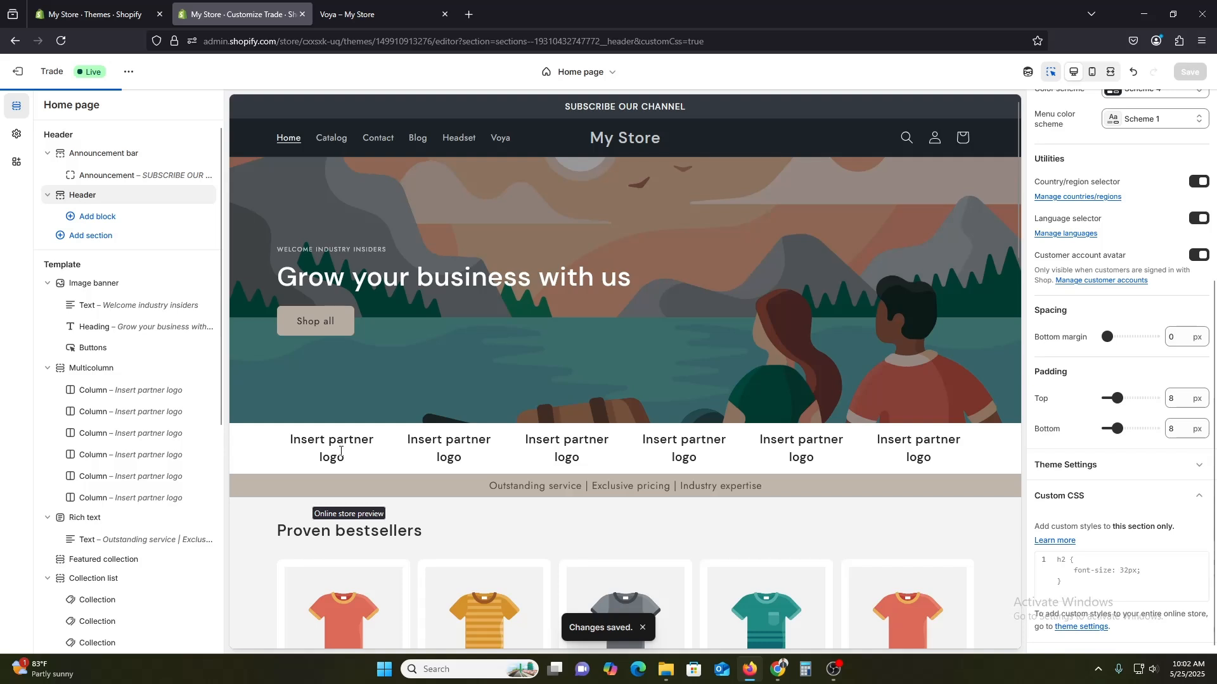
Collapse the header sections and open the image banner and its text blocks to review their settings.
click(48, 153)
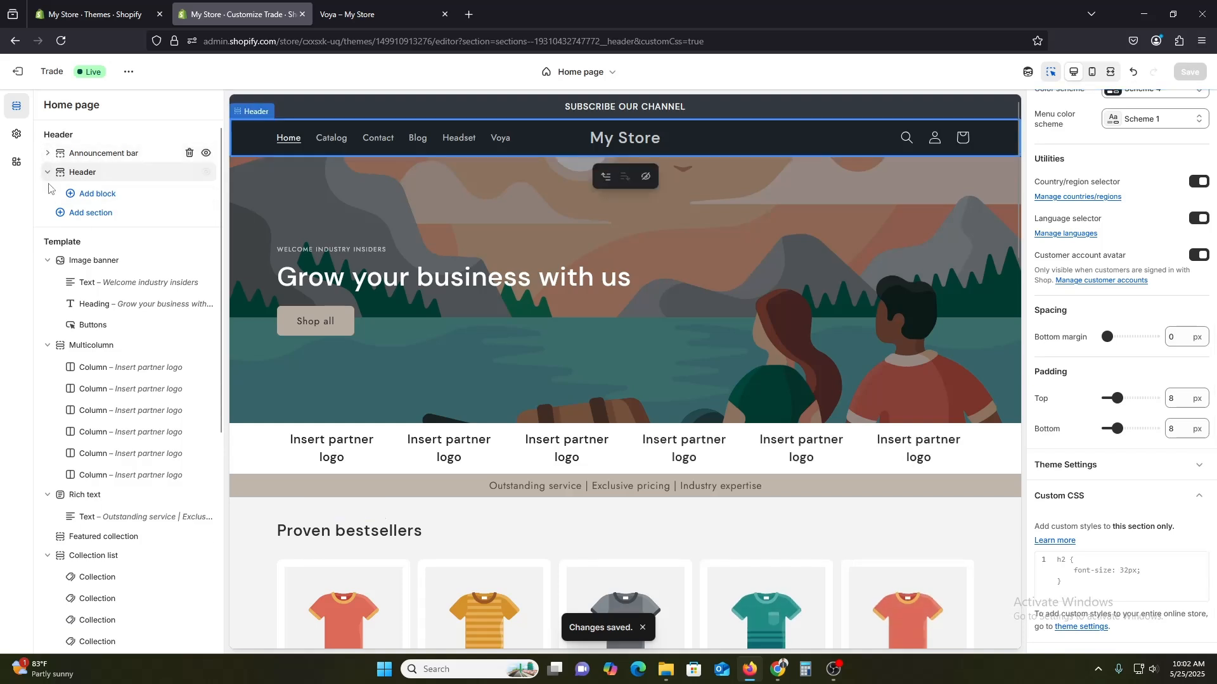
click(47, 172)
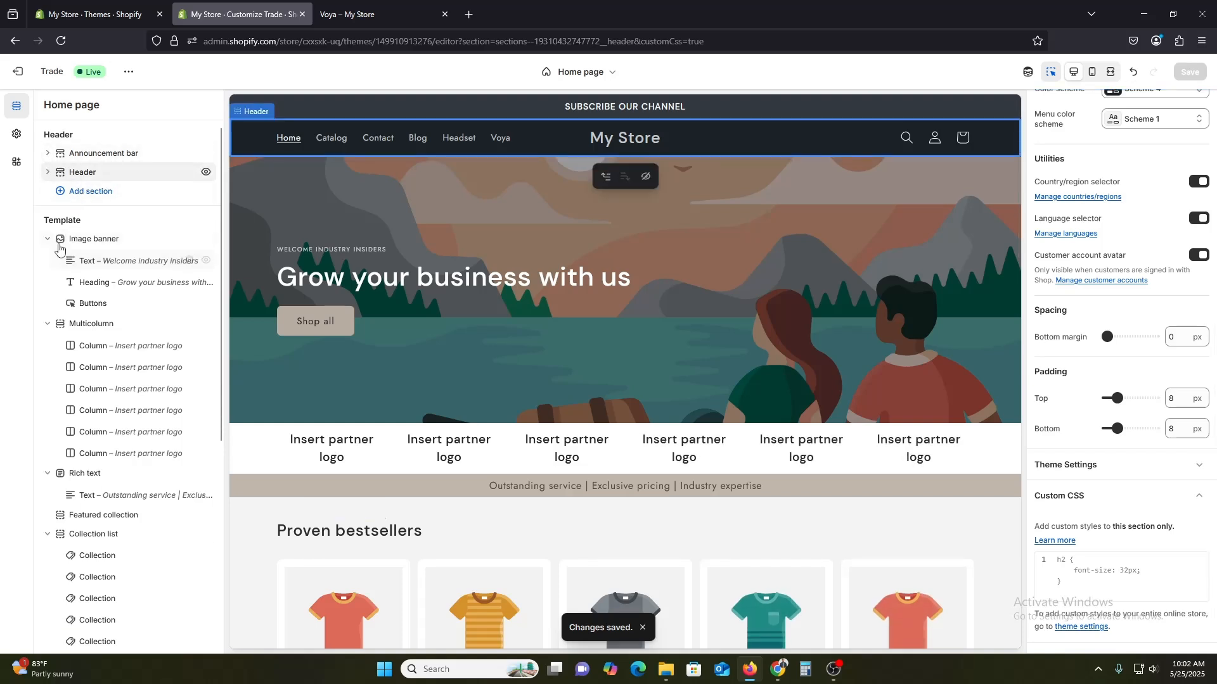
click(104, 239)
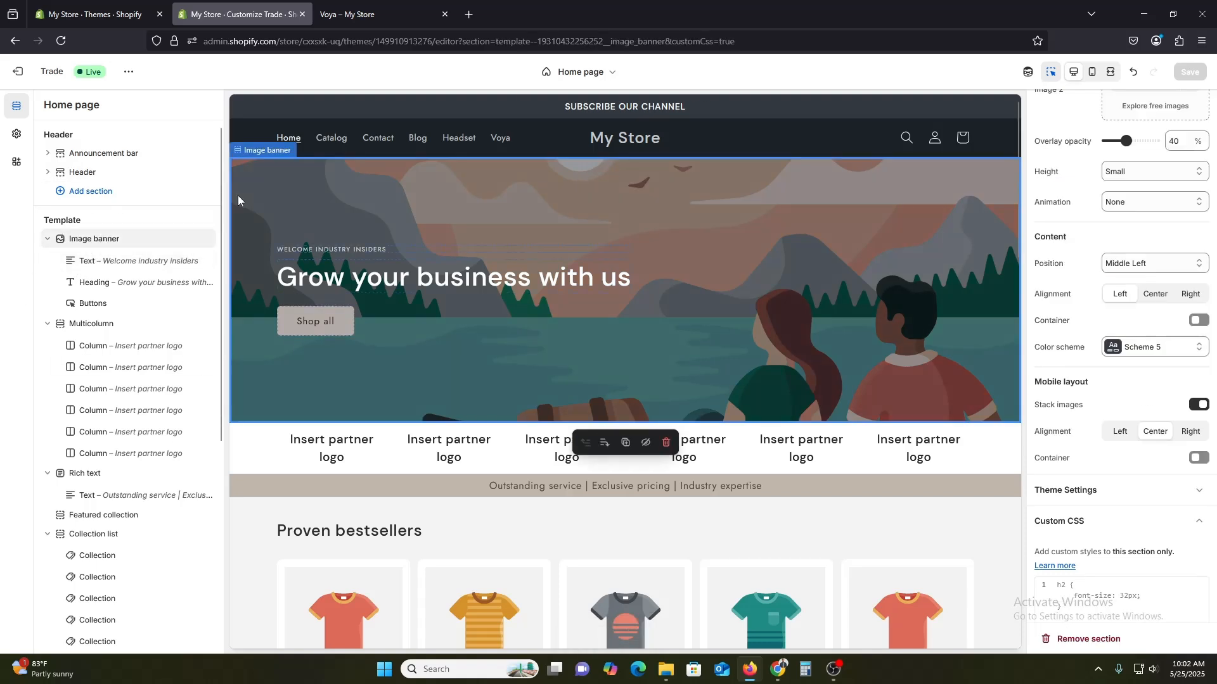
click(111, 266)
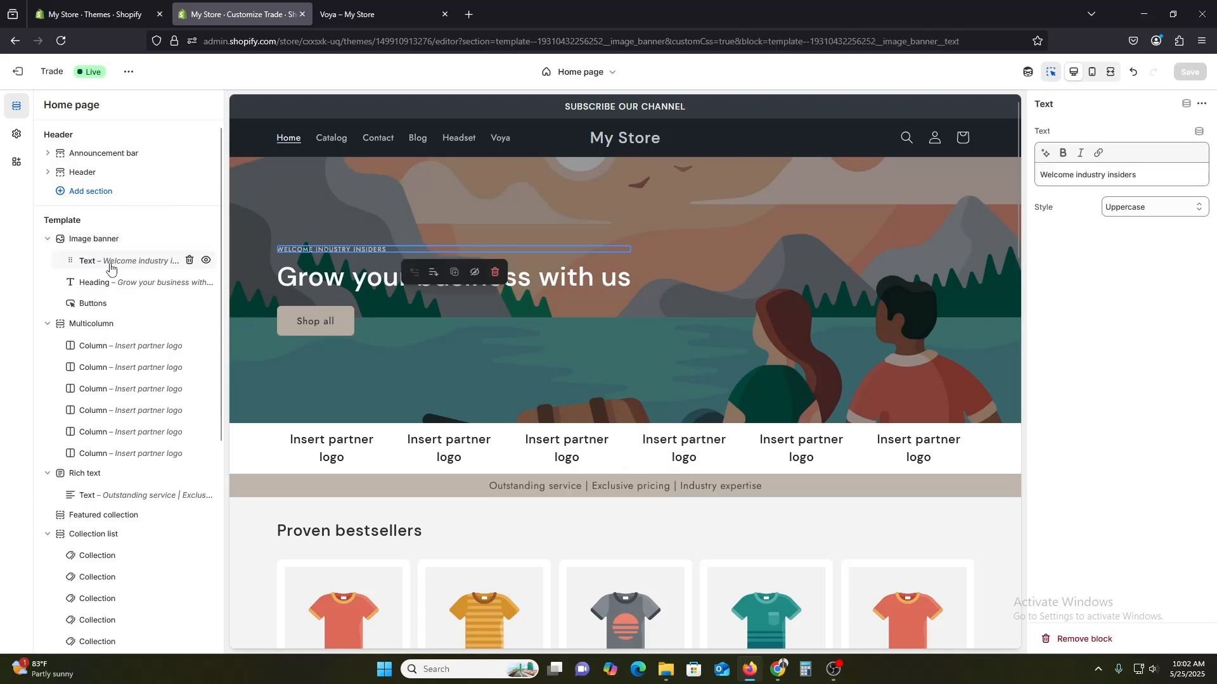
click(92, 282)
click(102, 241)
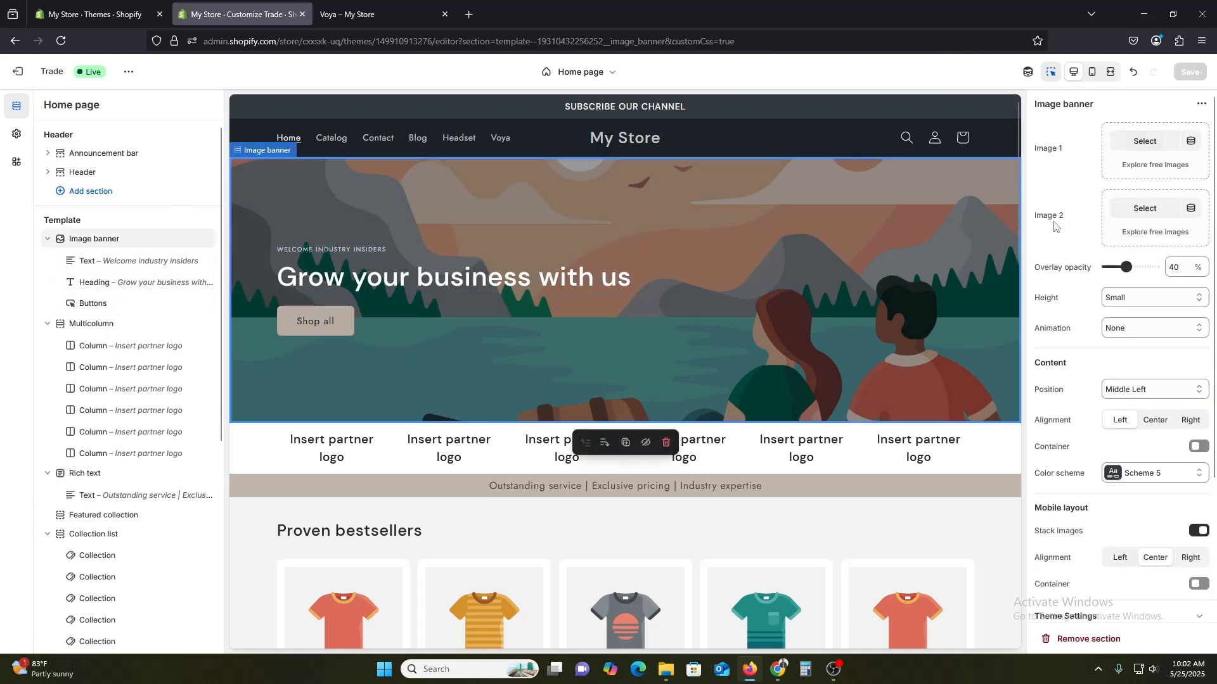
scroll(1055, 272, down, 3)
scroll(1096, 403, up, 3)
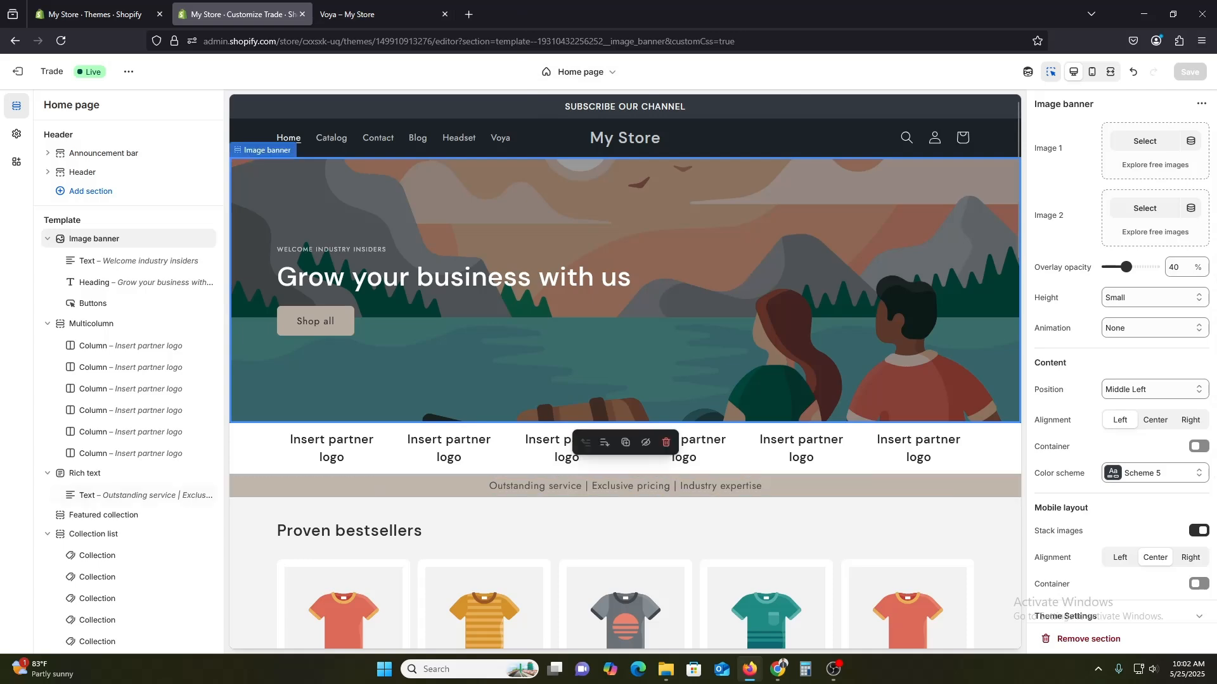
Open a new Chrome window and go to Canva.
right_click(780, 678)
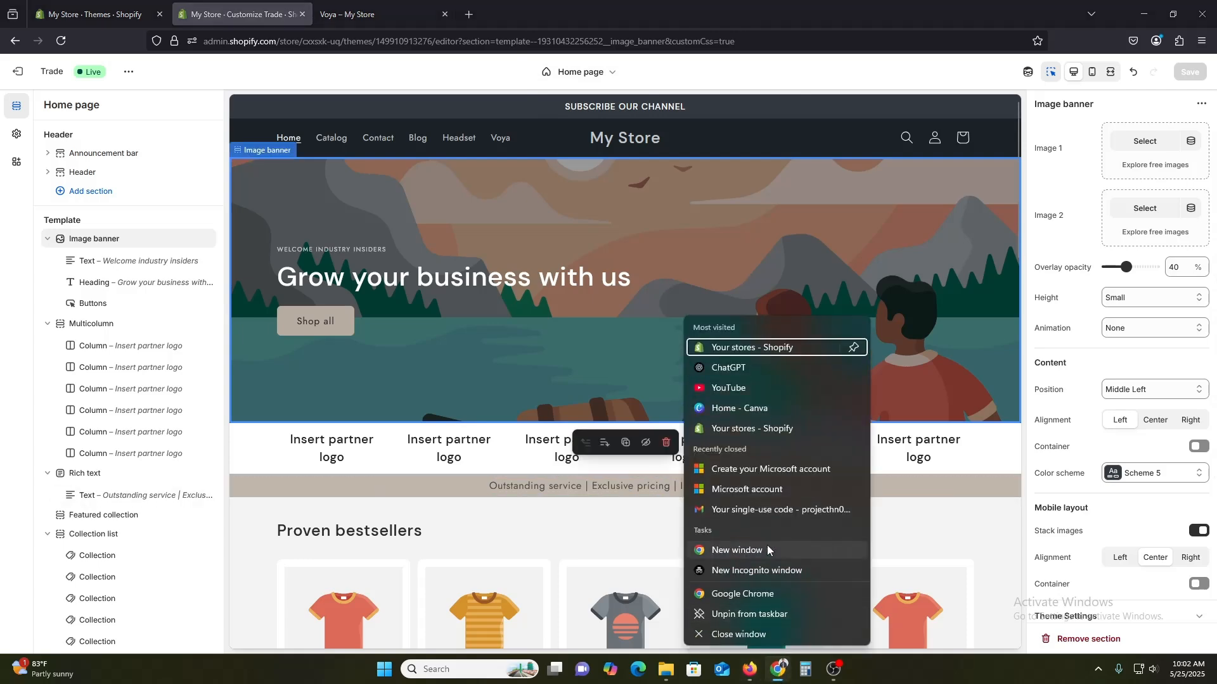
click(767, 548)
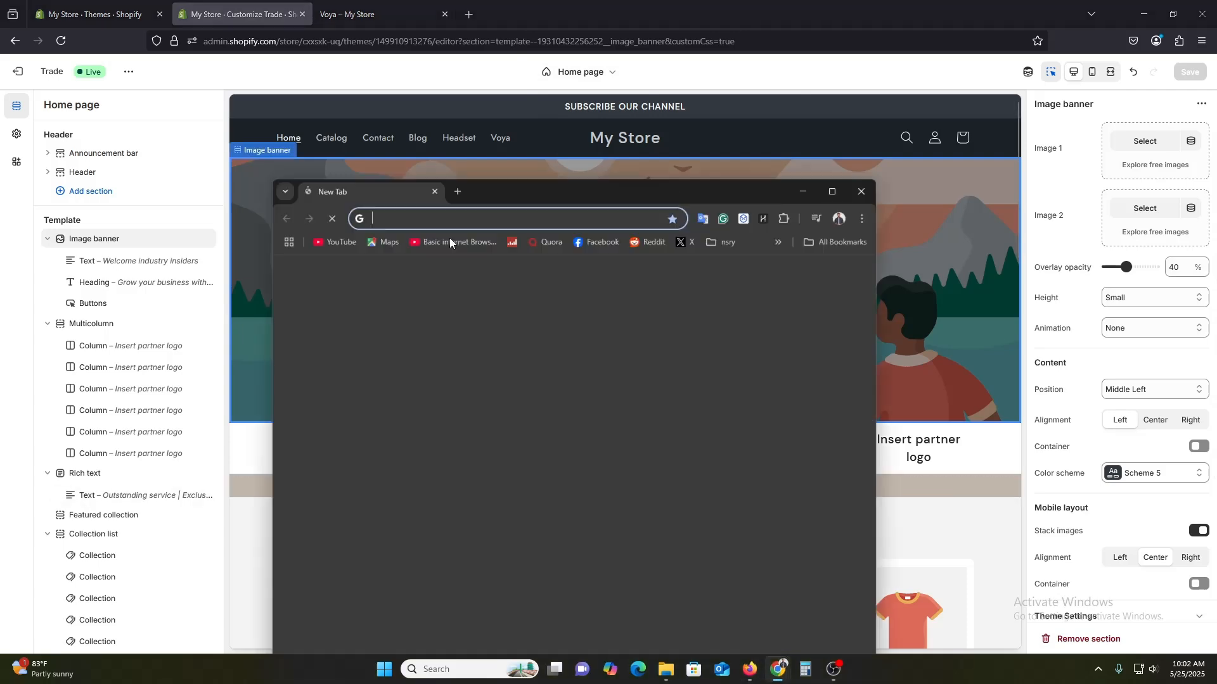
click(832, 191)
text(can)
key(Return)
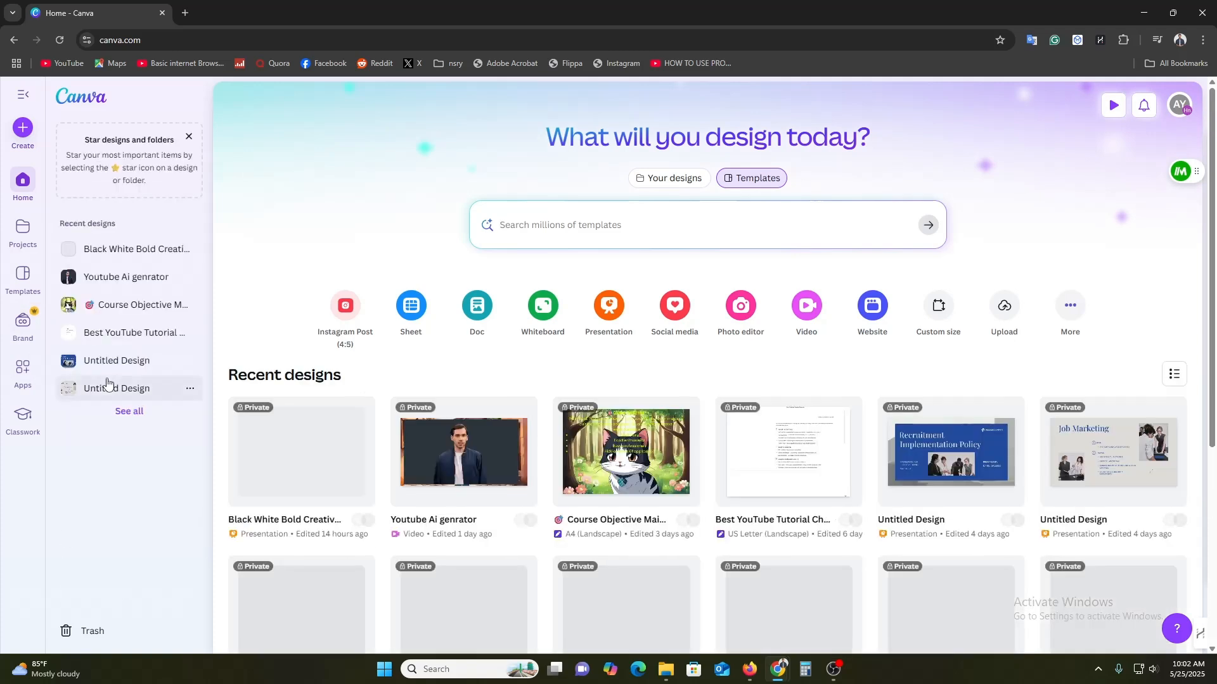
Open the Black White Bold Creative Portfolio Presentation design and add a new blank page.
click(296, 466)
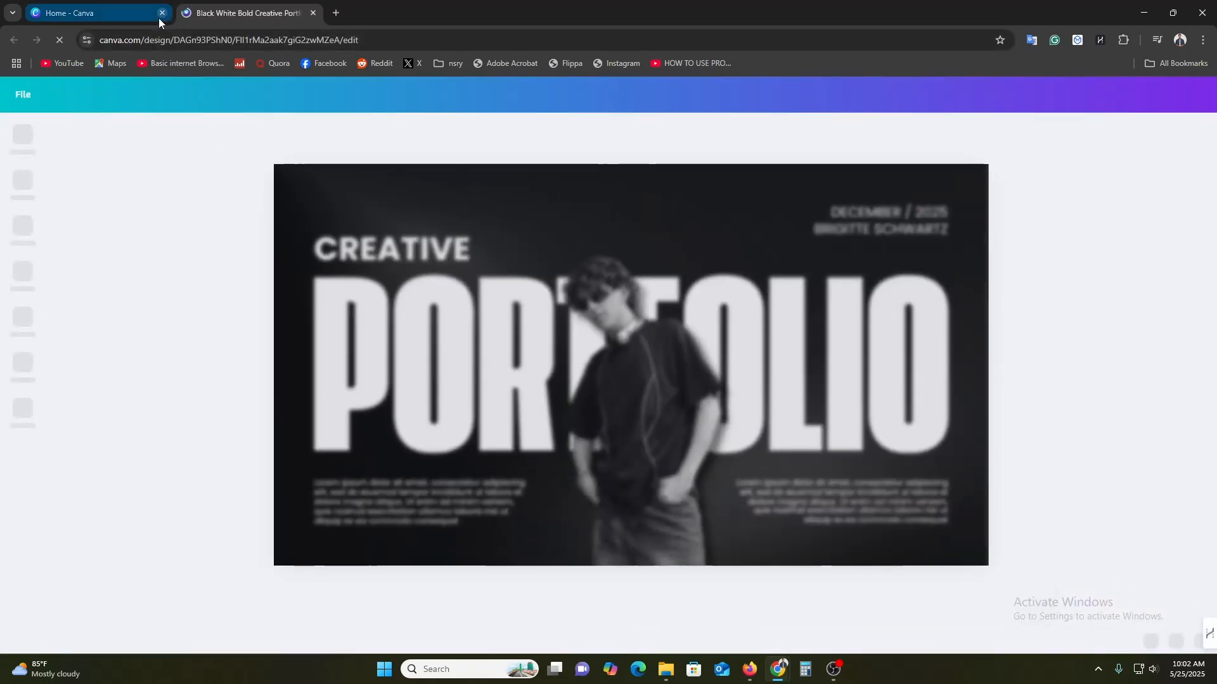
click(162, 13)
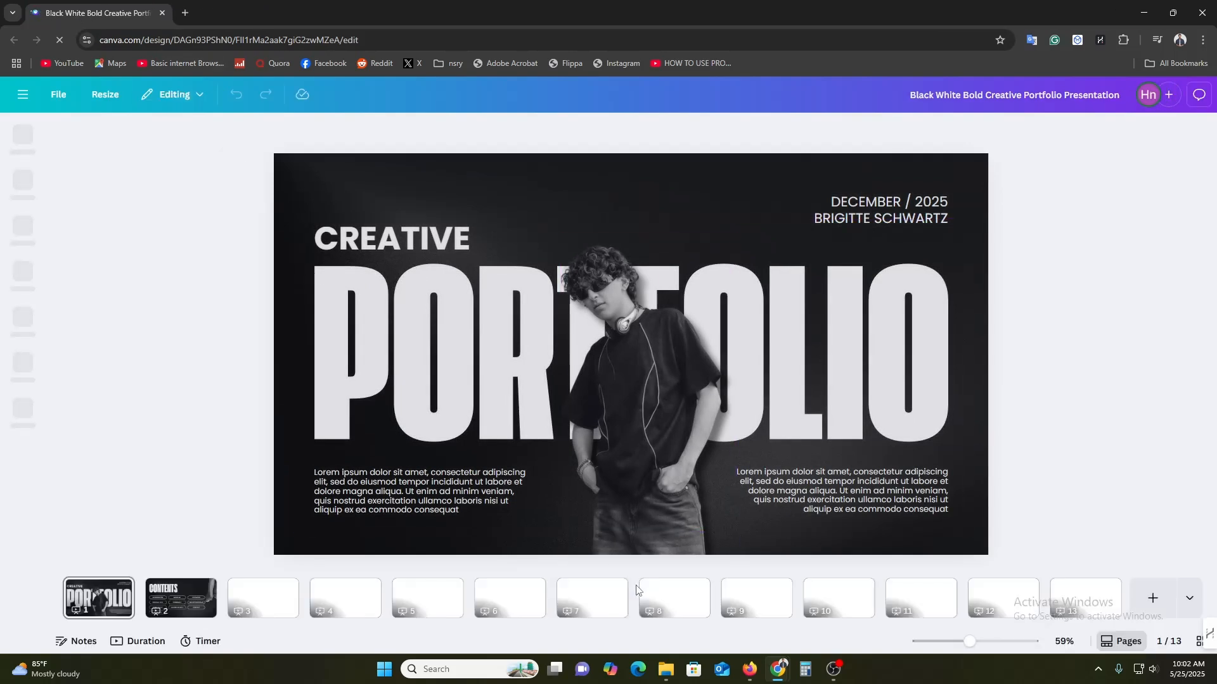
click(1153, 596)
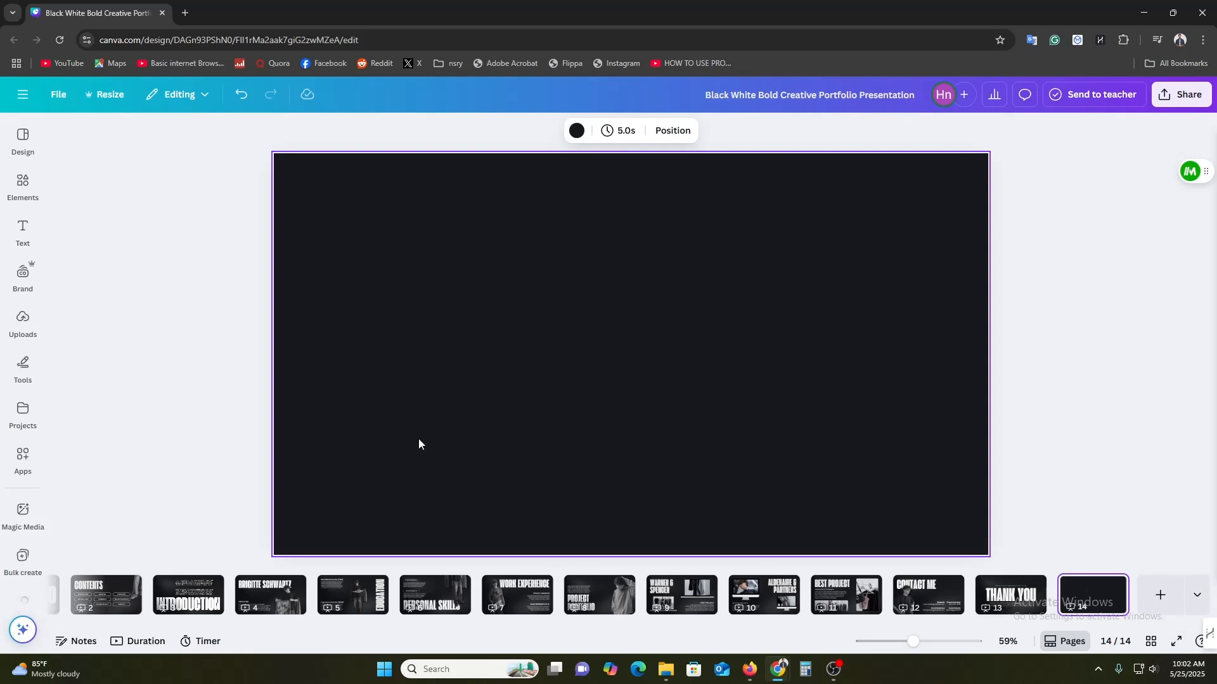
Open Magic Media and describe the image as "give me a store image fashion for boys".
click(22, 511)
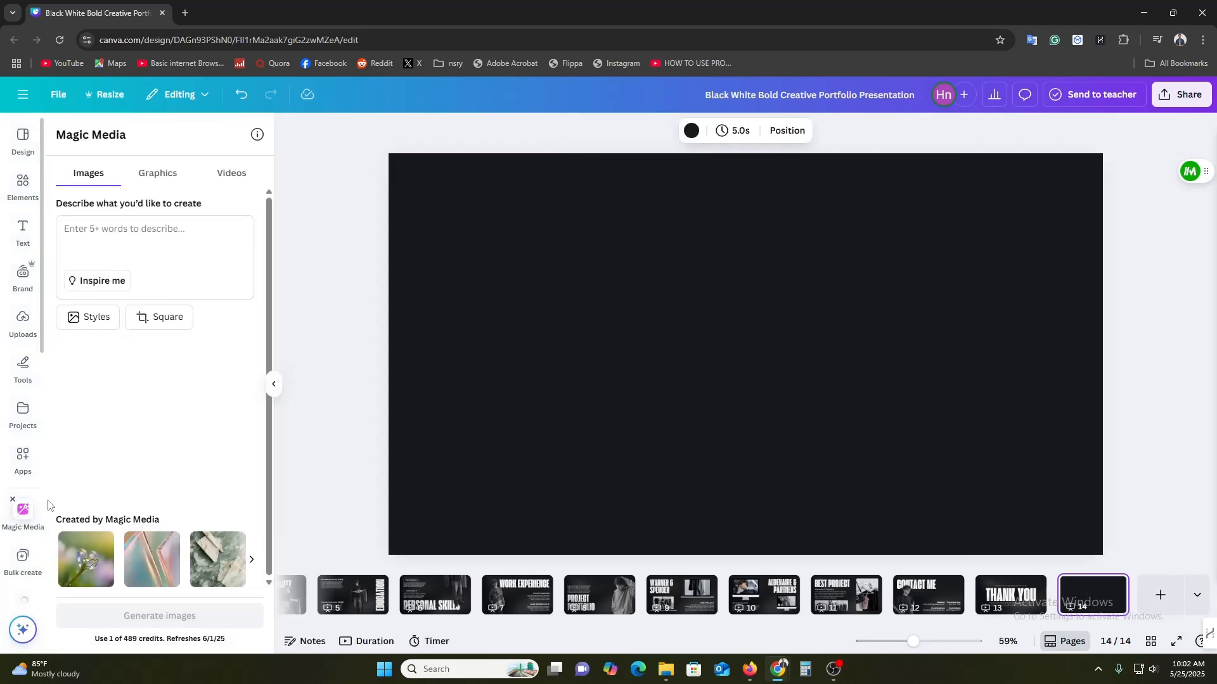
click(115, 246)
text(g)
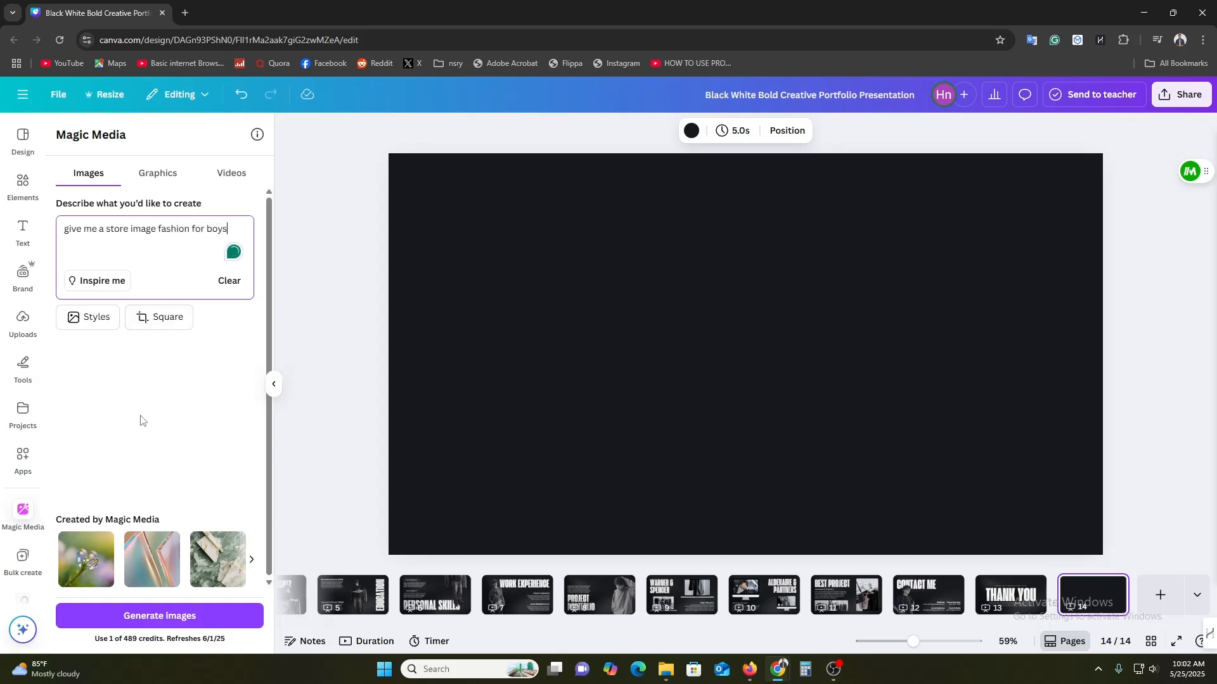
Set the image shape to Landscape and the style to Filmic, then generate the images.
click(155, 324)
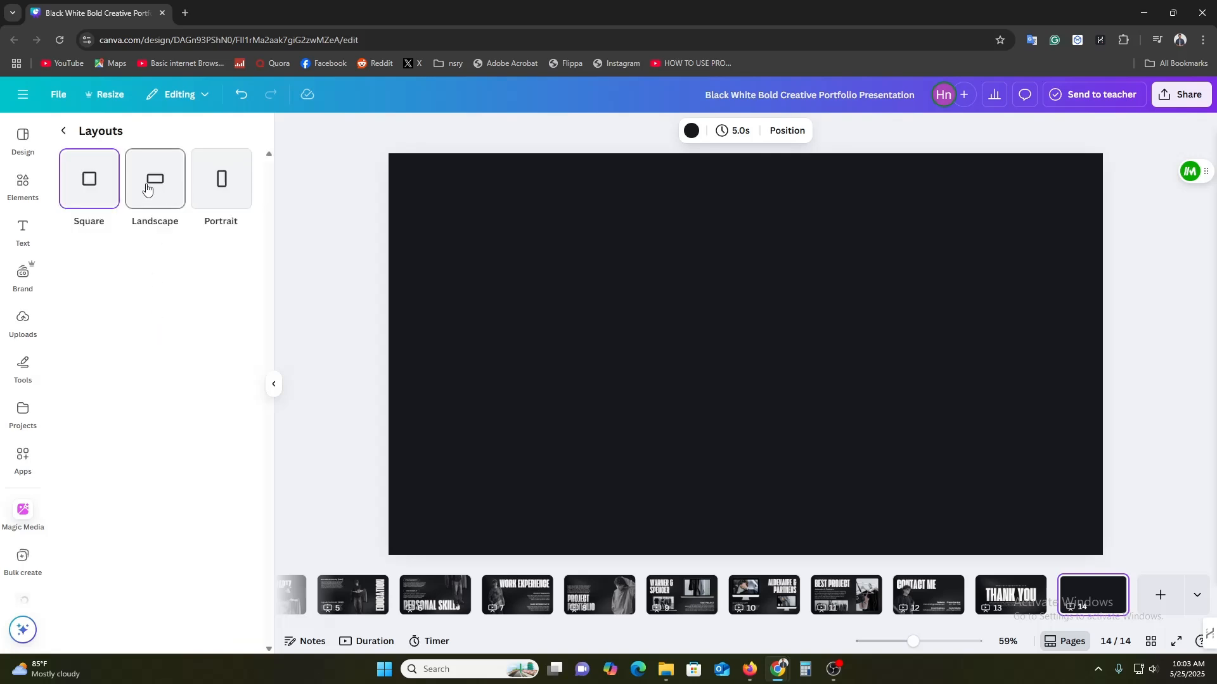
click(146, 188)
click(95, 322)
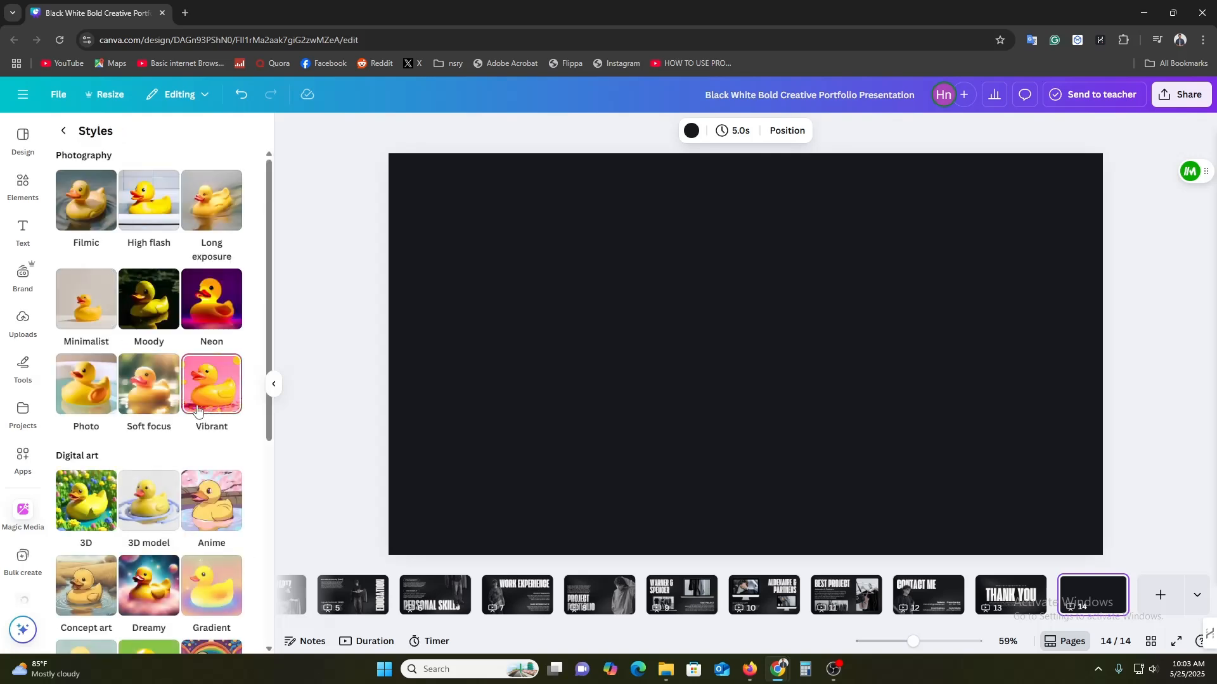
click(85, 199)
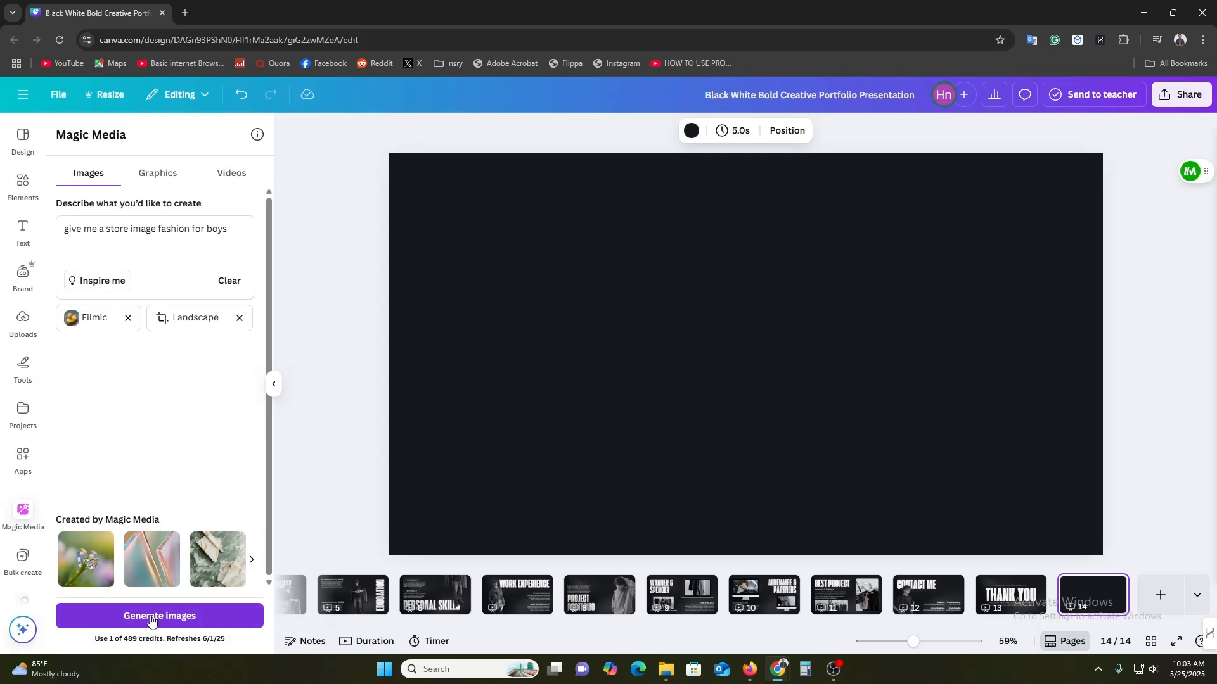
click(151, 618)
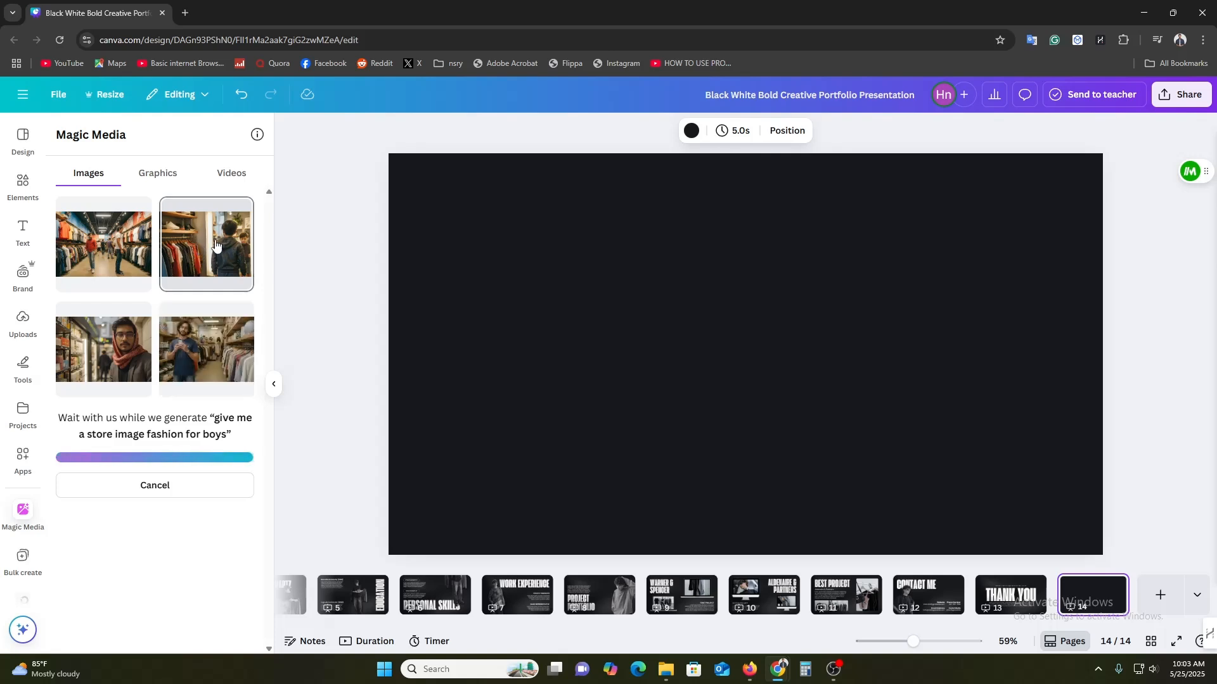
Insert the second generated image and resize it to fill the new page.
click(200, 243)
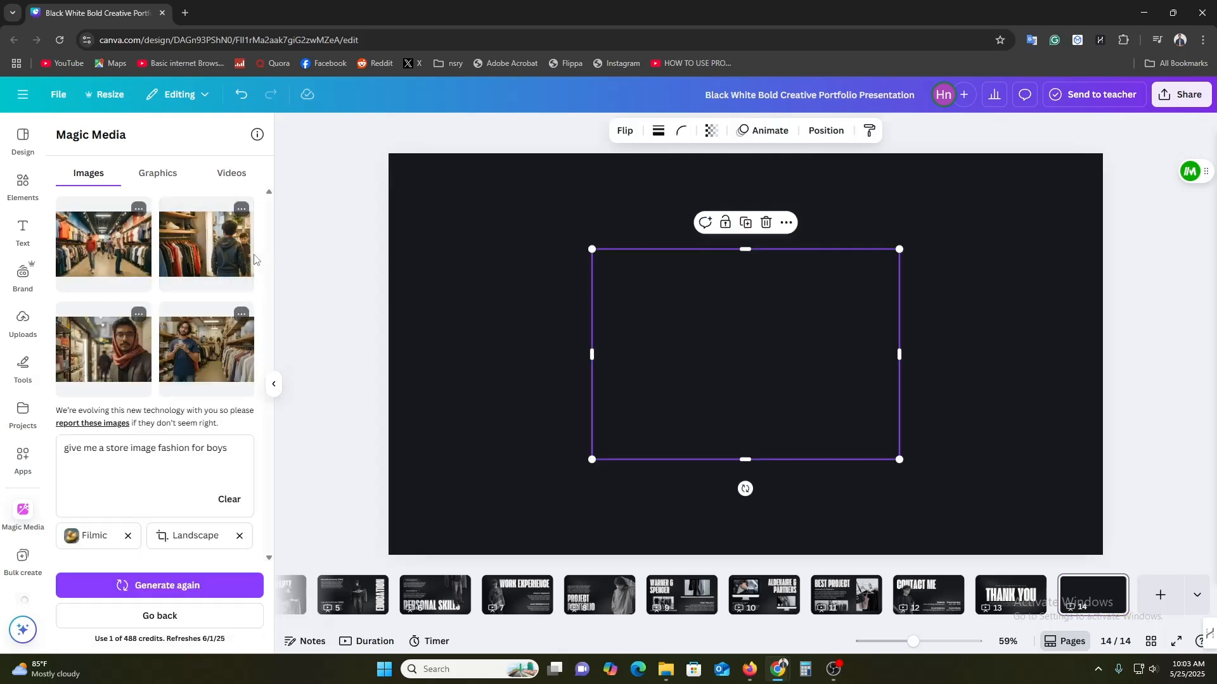
drag(658, 359, 458, 267)
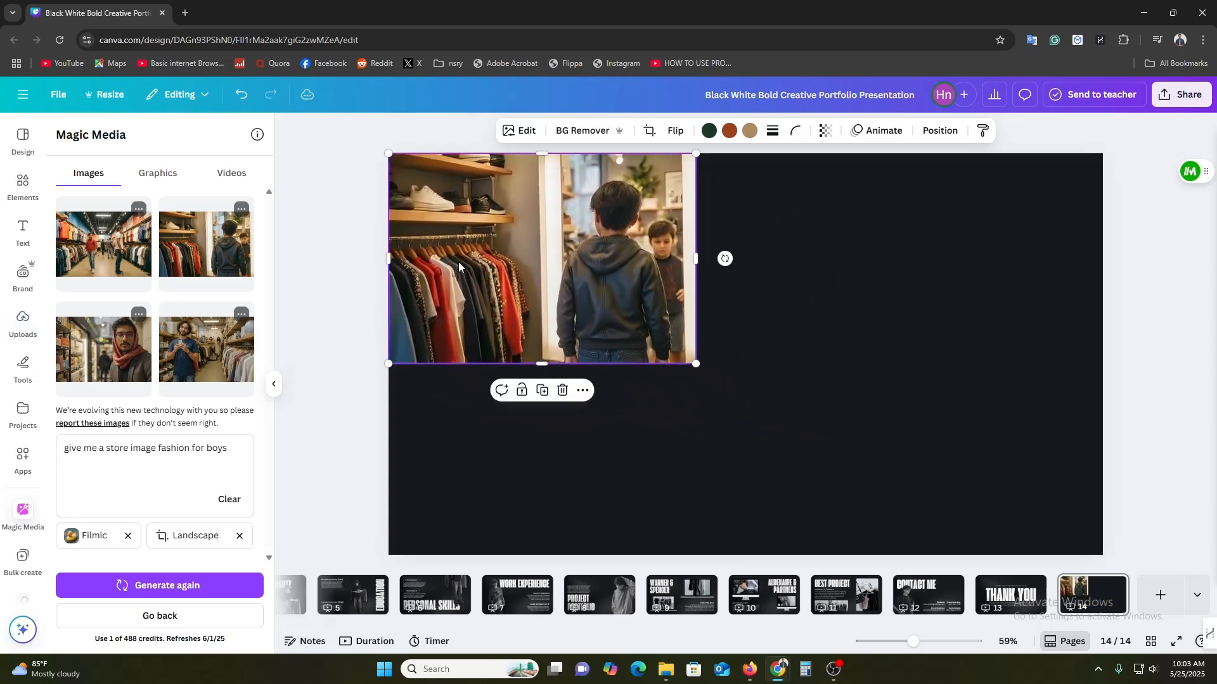
drag(695, 365, 1203, 634)
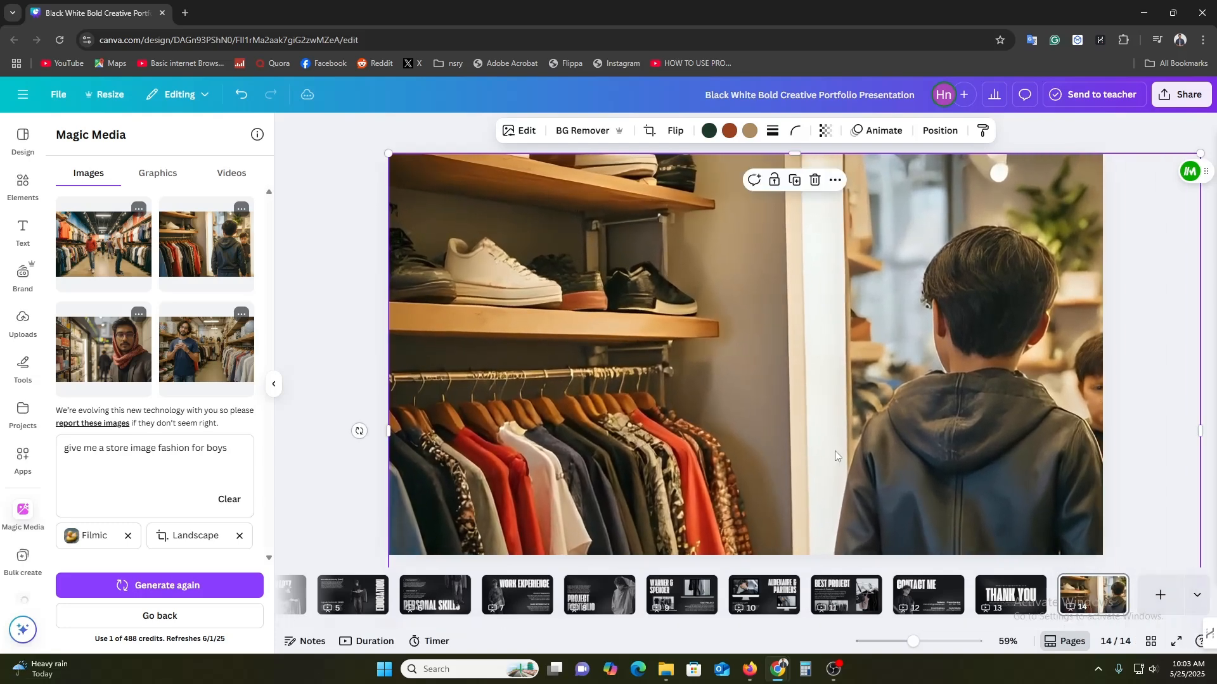
drag(663, 401, 664, 369)
Download only page 14 of the design as a JPG at quality 100.
click(1182, 94)
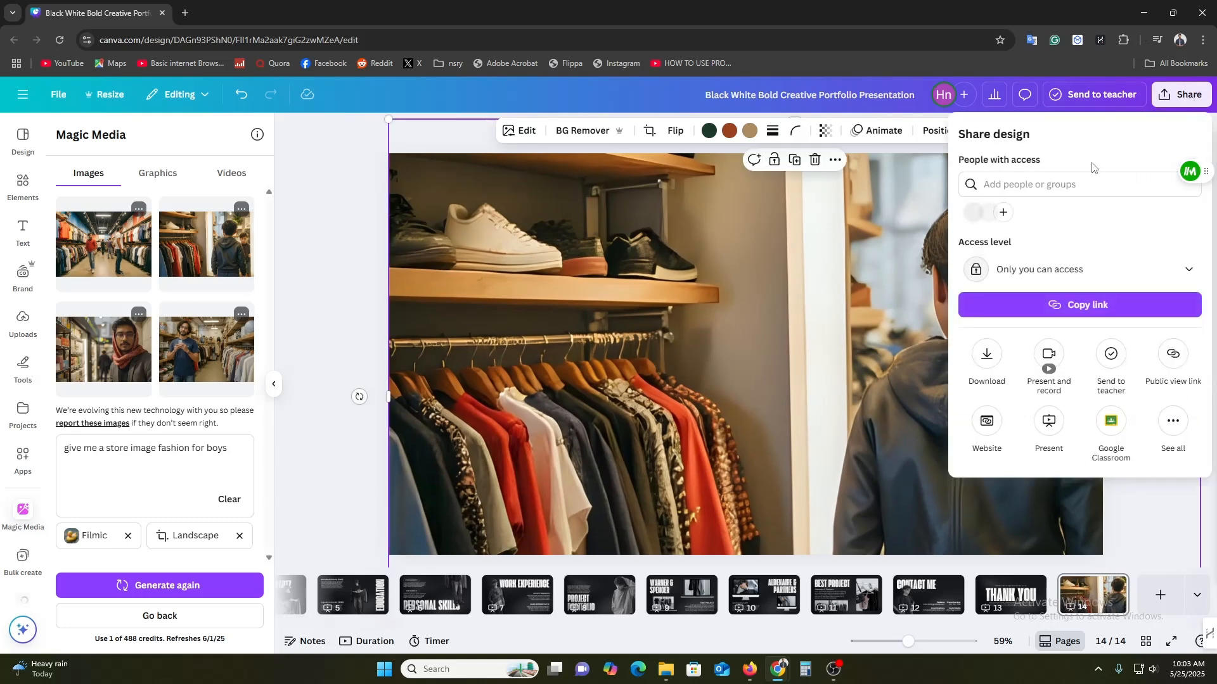
click(987, 355)
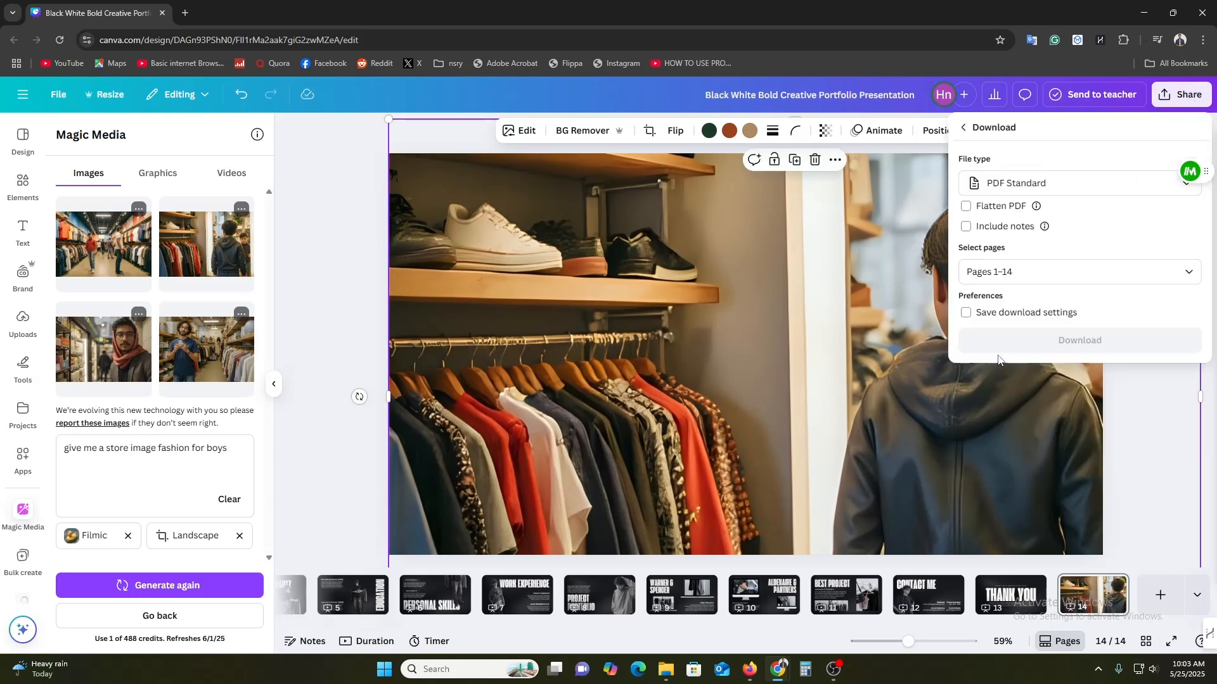
click(1072, 187)
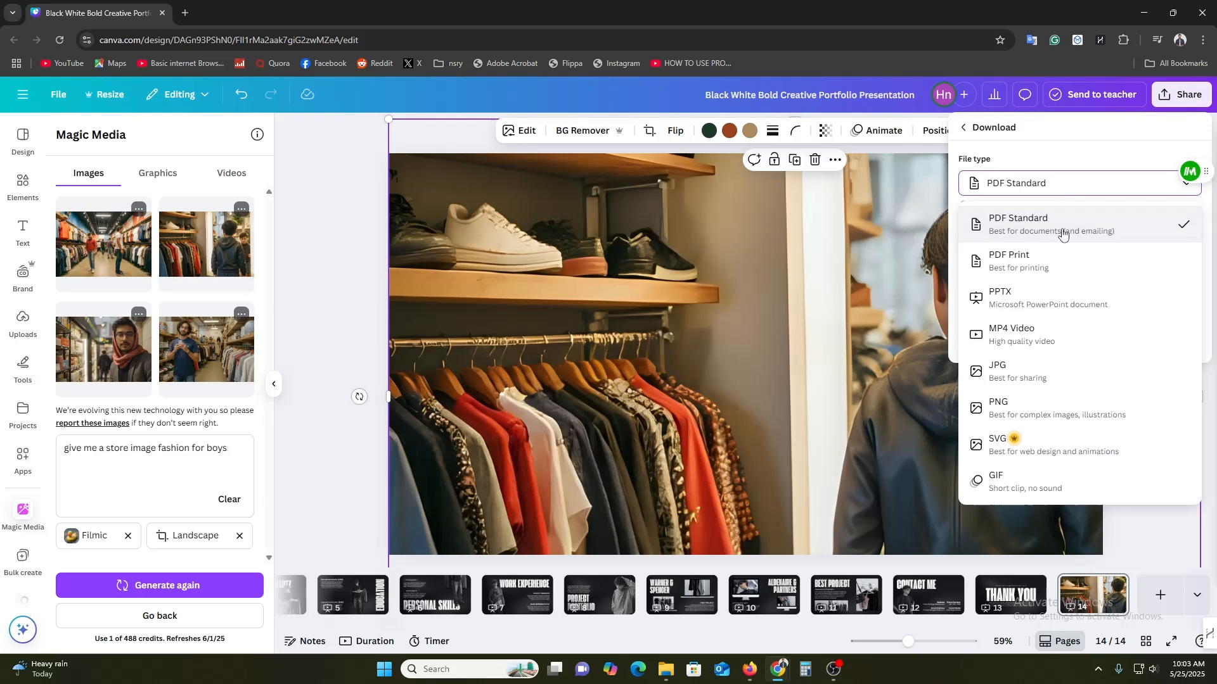
click(1027, 380)
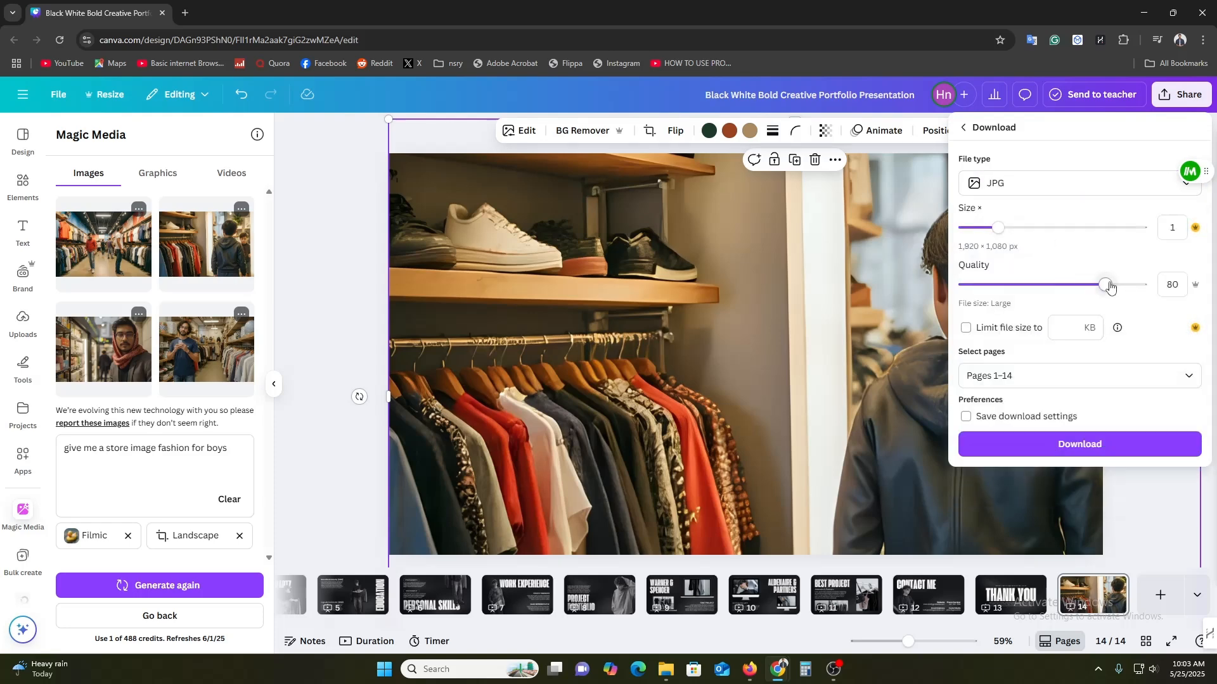
drag(1110, 287, 1143, 291)
click(1078, 375)
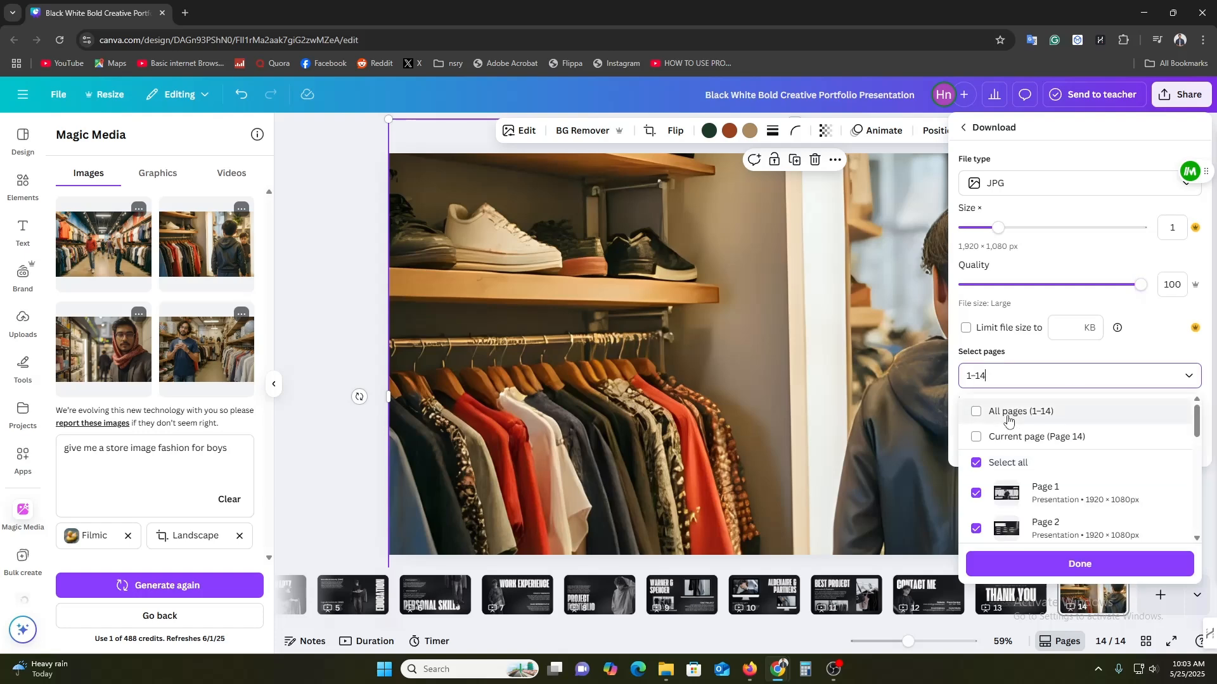
scroll(1077, 482, down, 6)
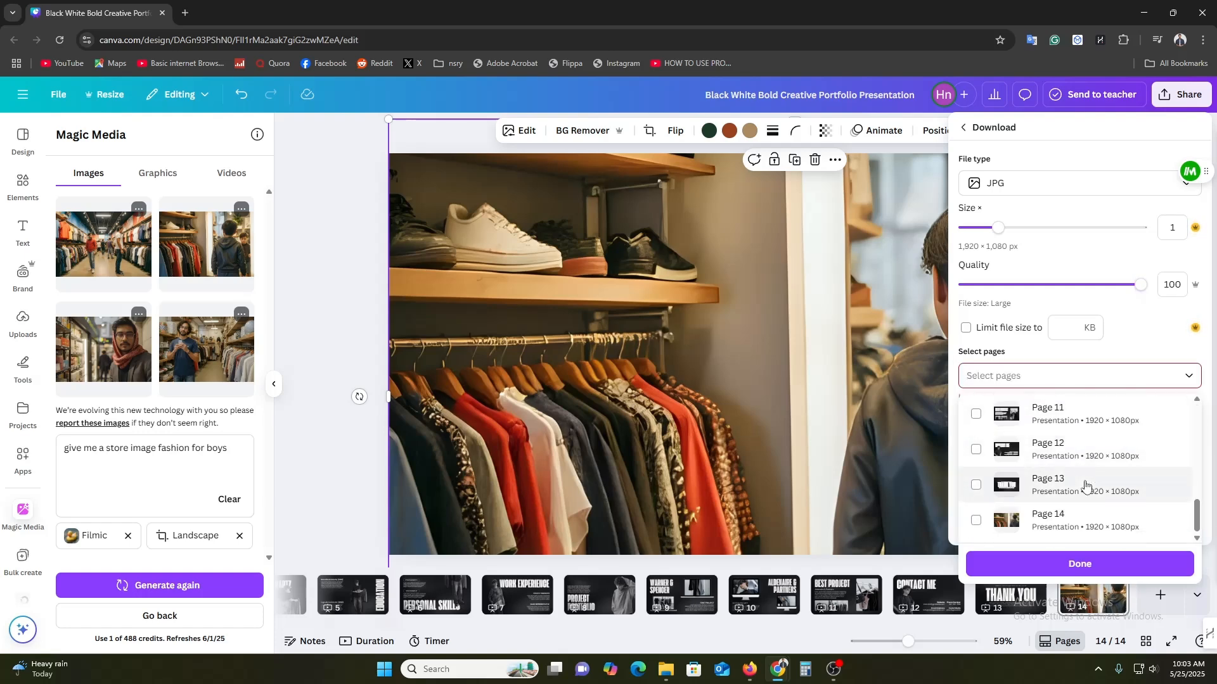
click(1061, 523)
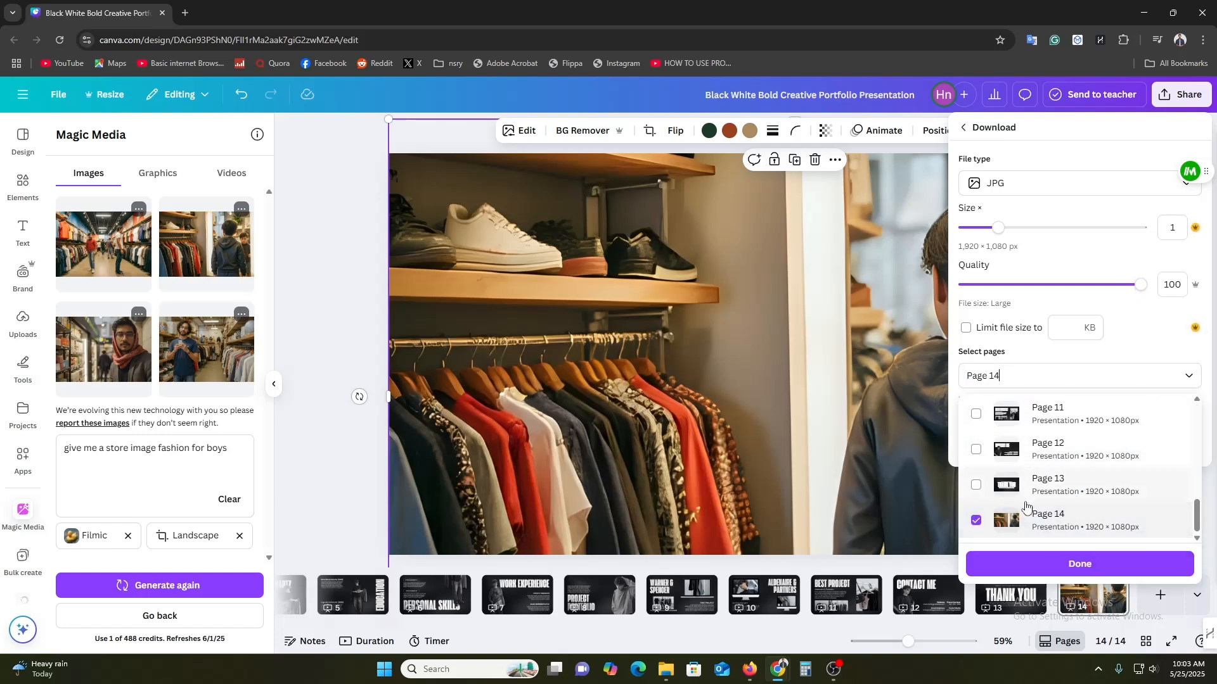
click(1080, 564)
click(1080, 444)
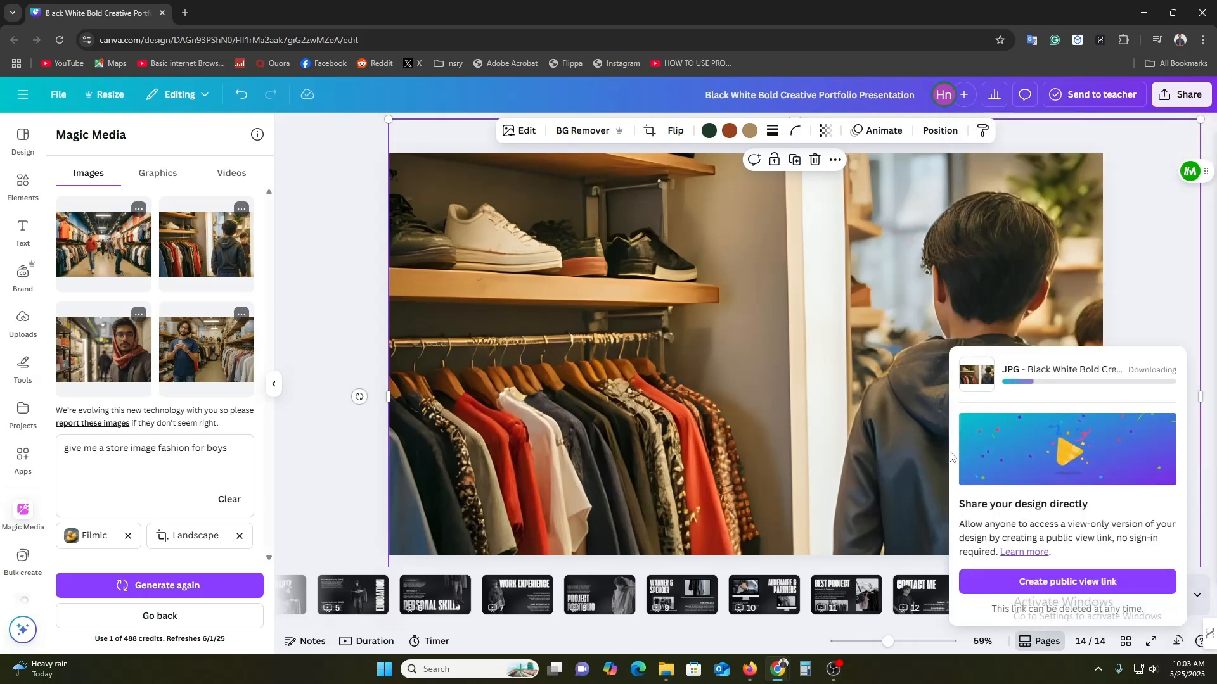
Switch to Firefox and upload the downloaded Black White Bold Creative Portfolio Presentation JPG as the image banner's first image.
click(747, 673)
click(1144, 152)
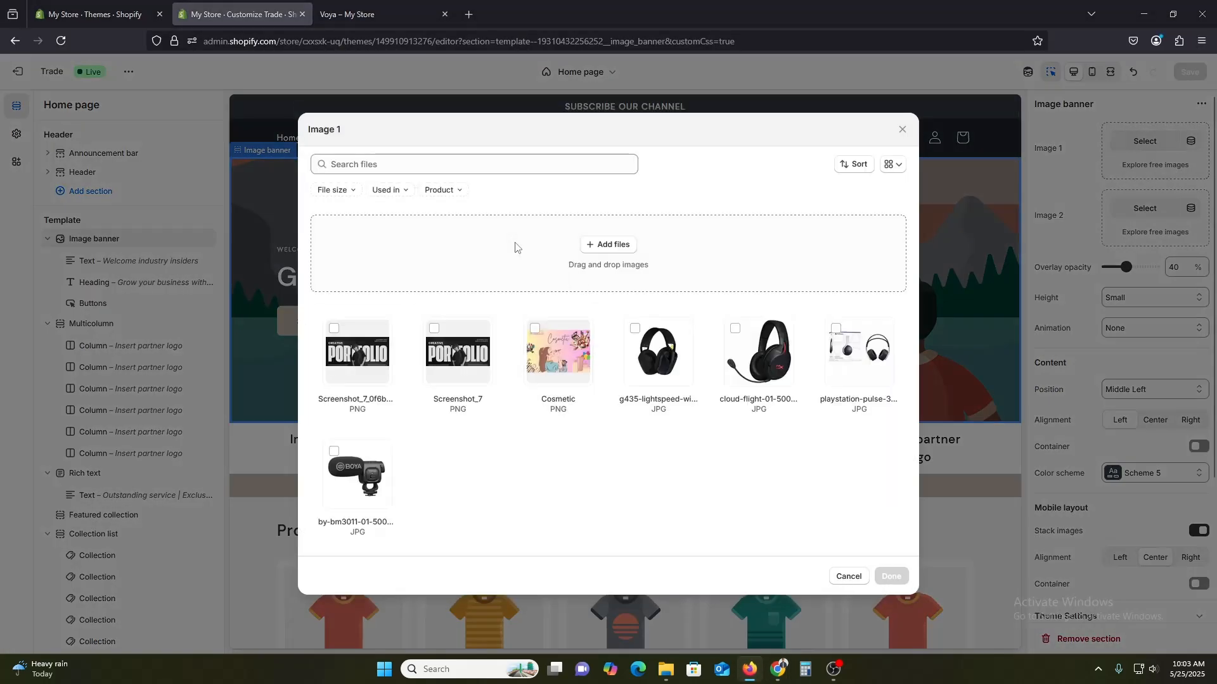
click(514, 247)
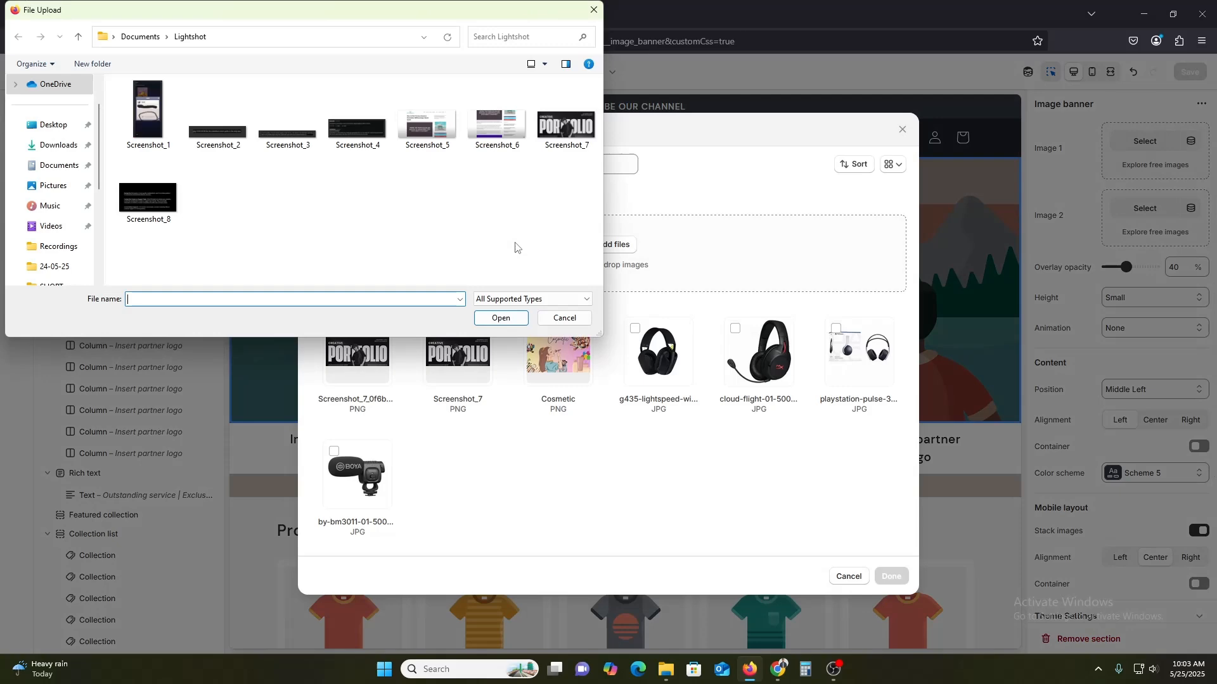
click(54, 146)
click(149, 135)
click(501, 317)
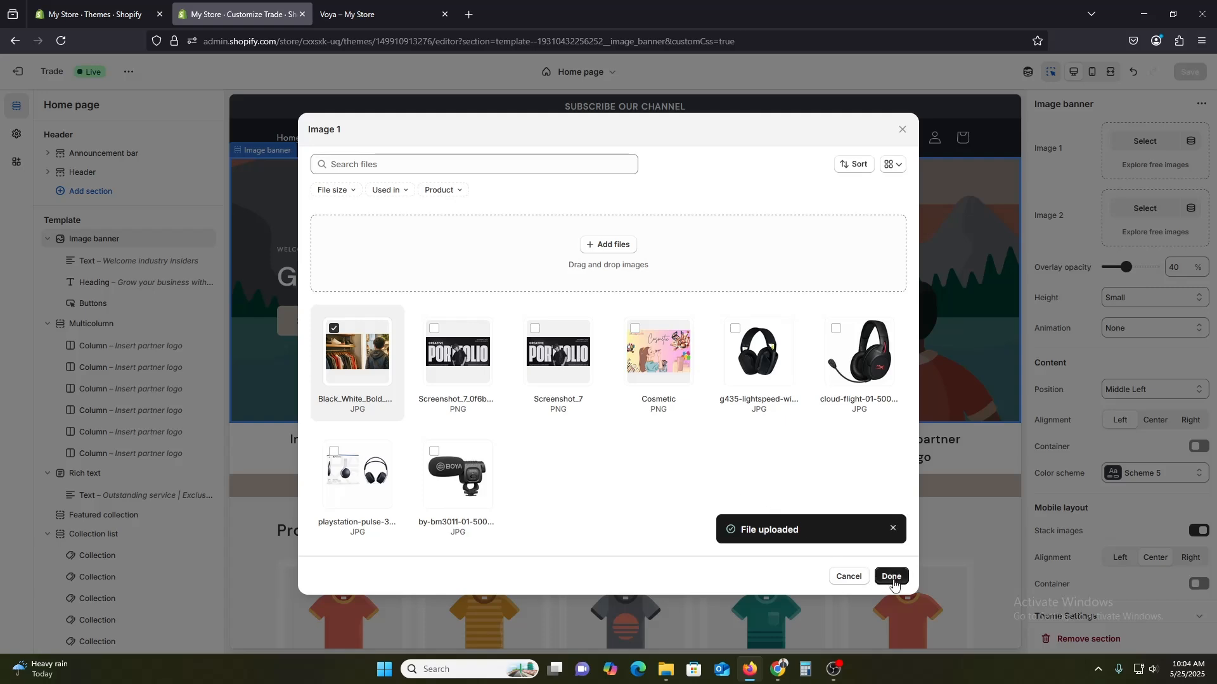
click(891, 577)
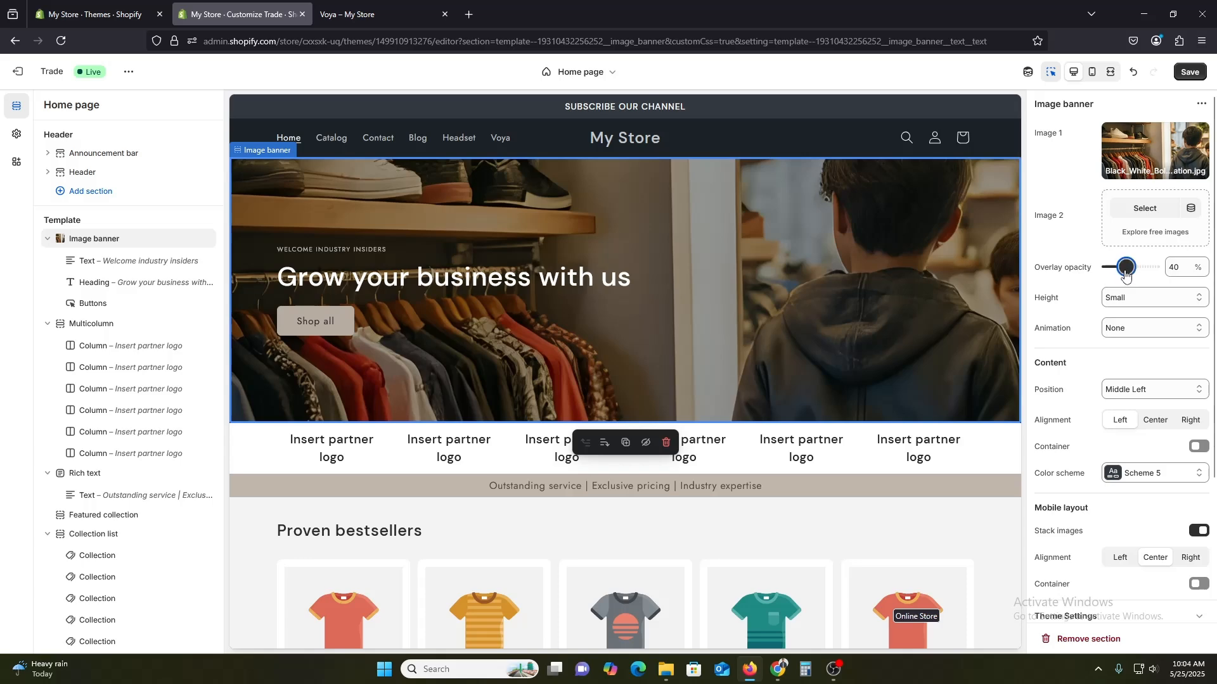
Set the image banner's overlay opacity to 70%.
drag(1118, 267, 1034, 303)
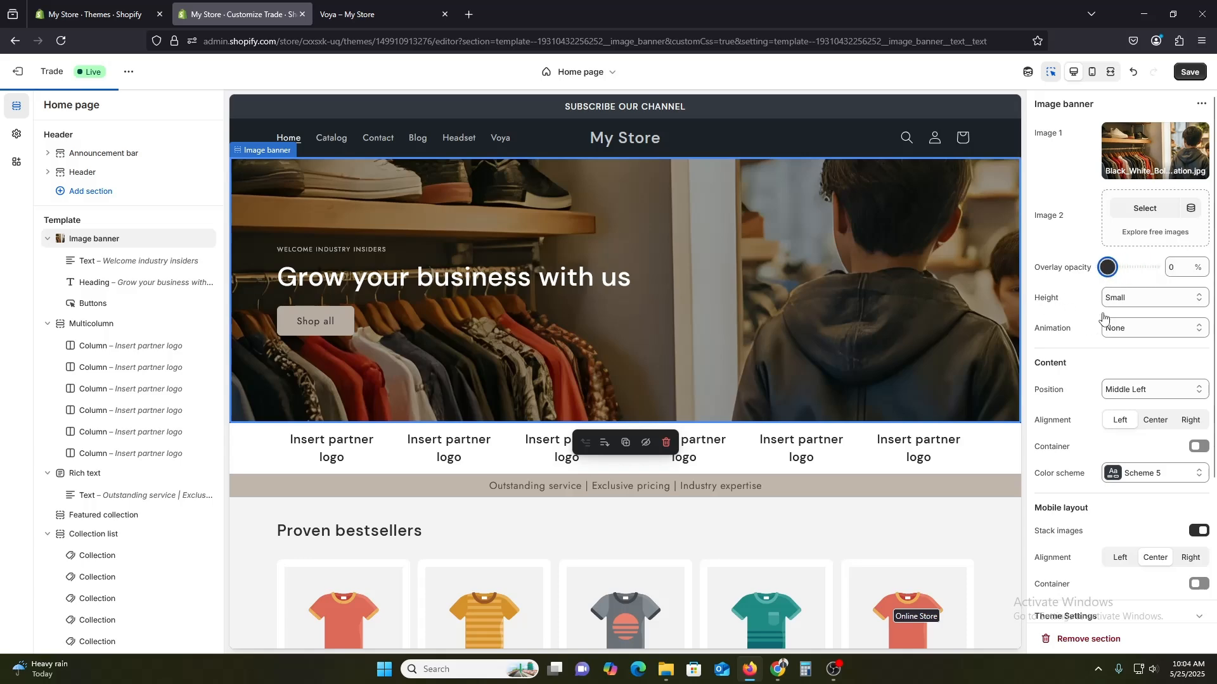
drag(1103, 317, 1149, 305)
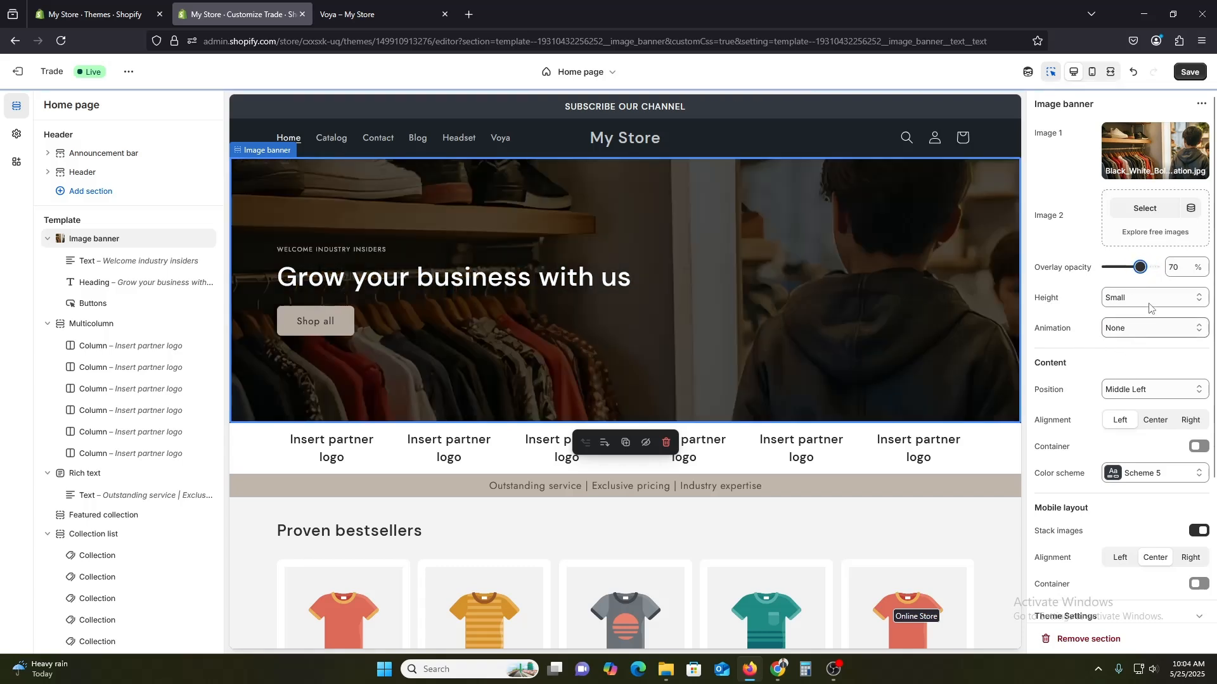
scroll(742, 427, down, 1)
scroll(742, 427, down, 1)
scroll(796, 448, up, 3)
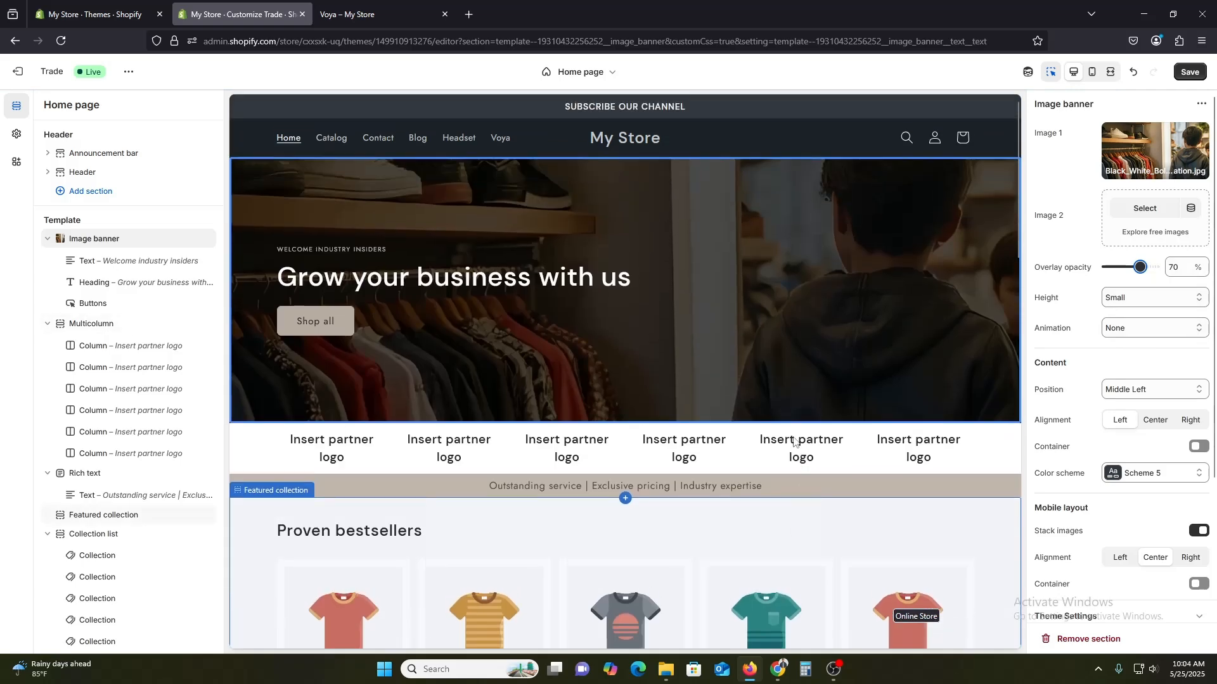
Set the image banner's second image to the Screenshot_7_0f6b PNG from the files library.
click(1145, 209)
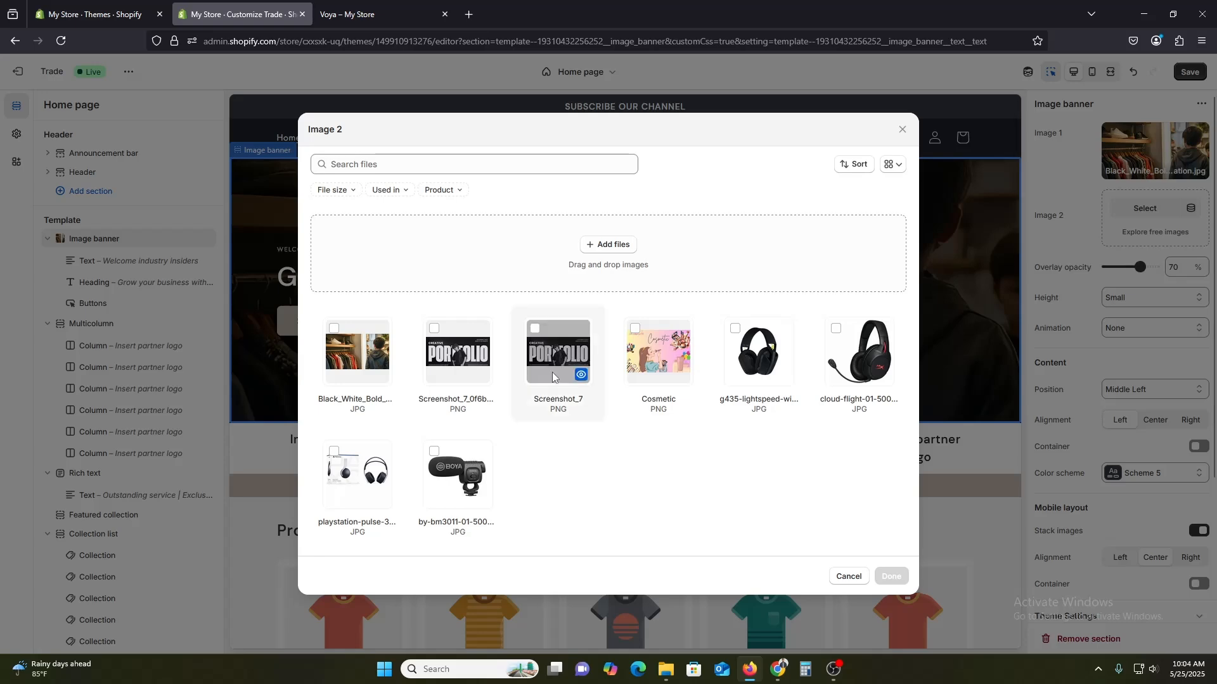
click(480, 358)
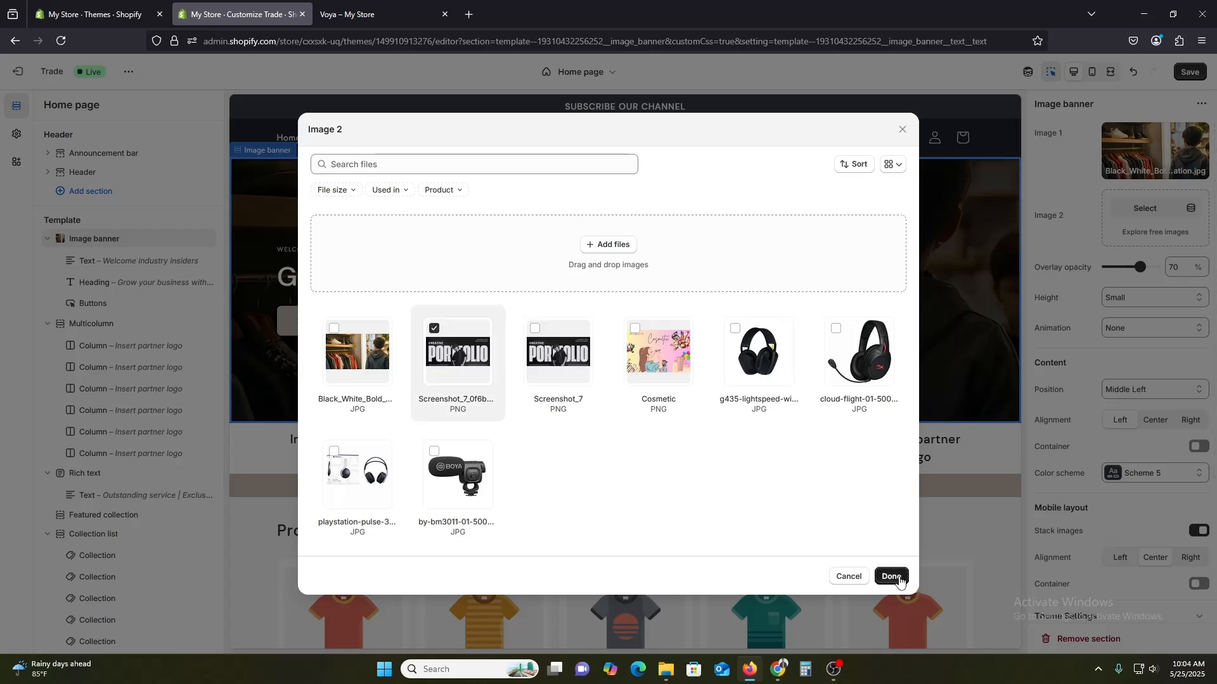
click(893, 577)
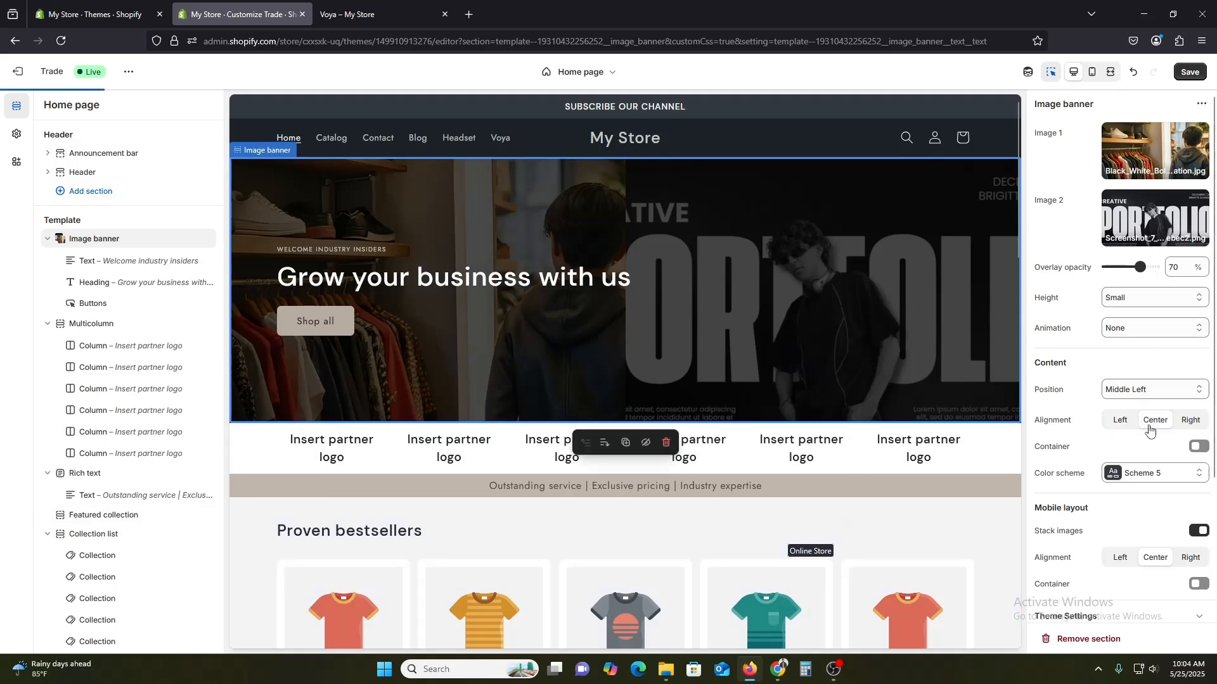
Set the image banner's overlay opacity to 50%.
click(1105, 421)
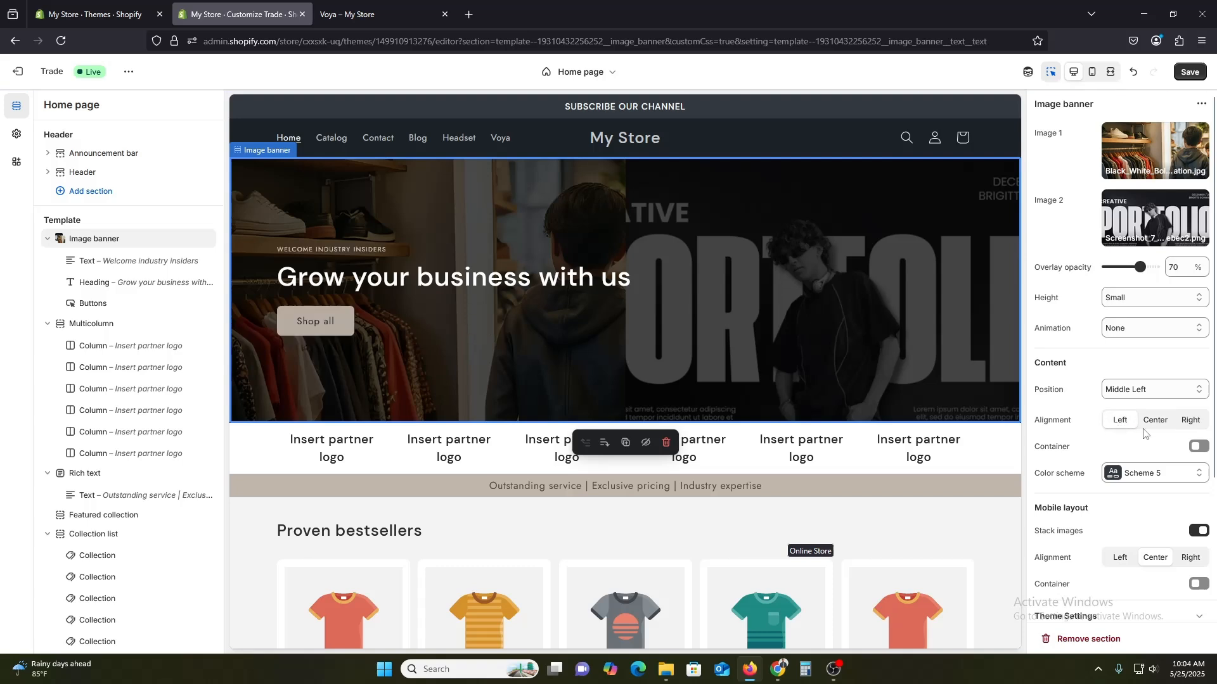
click(1197, 447)
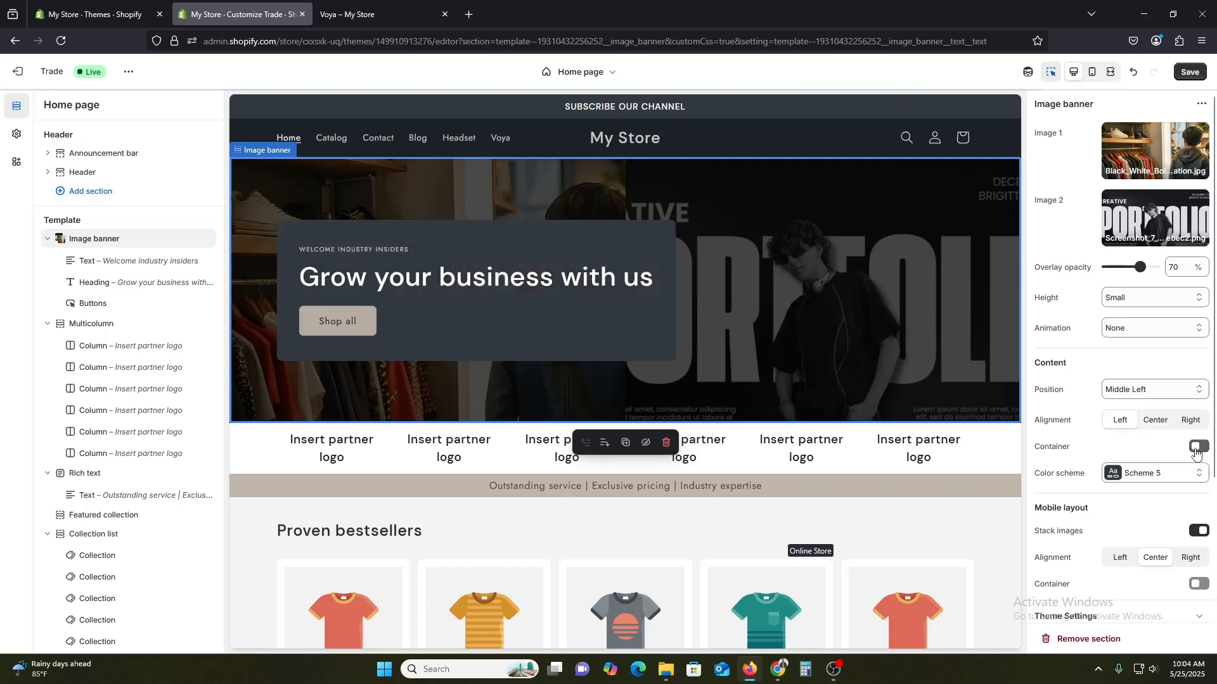
scroll(1155, 510, down, 2)
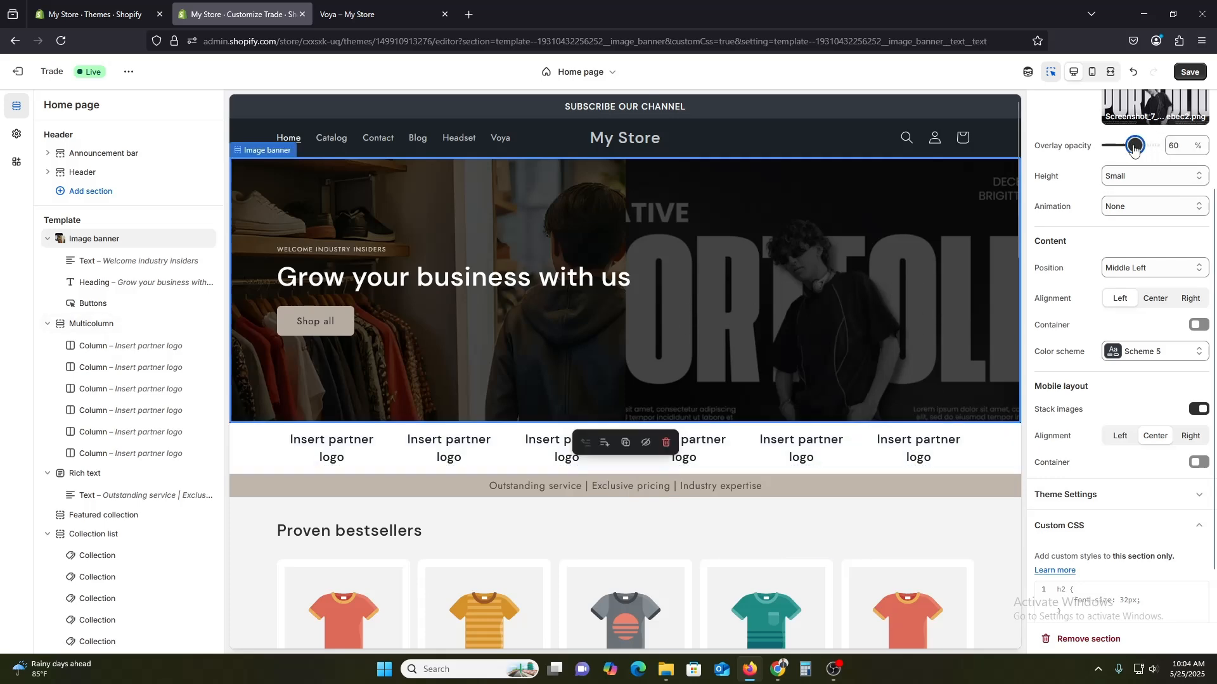
drag(1134, 147, 1131, 150)
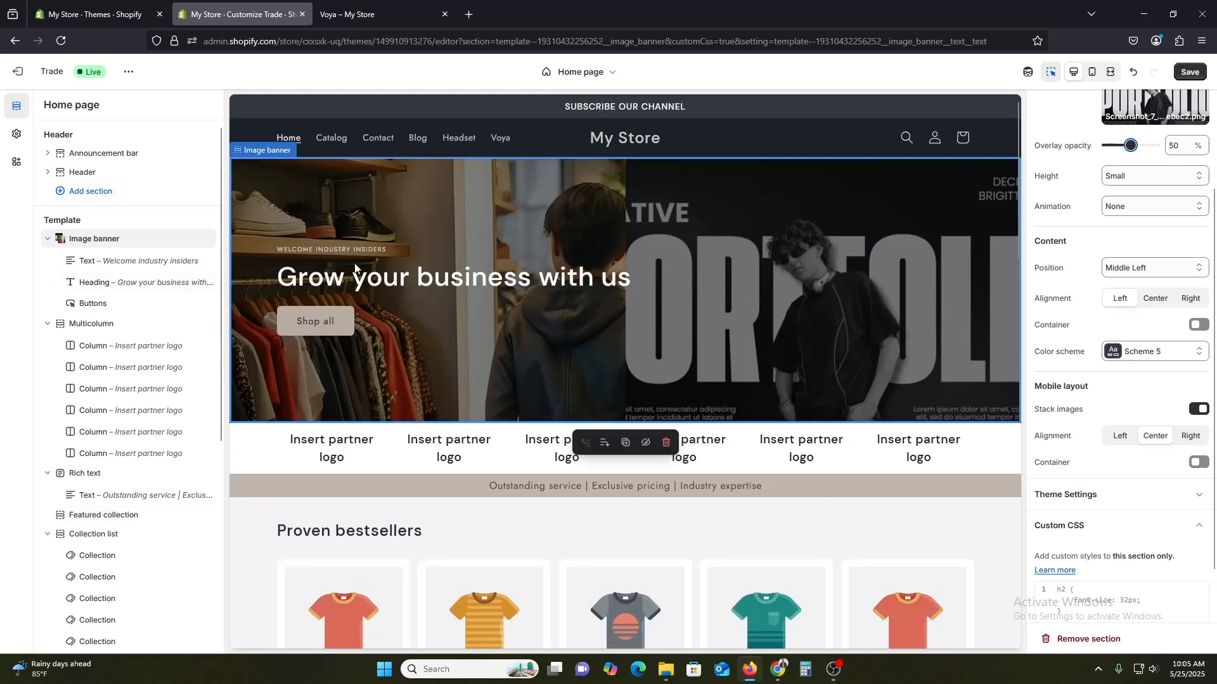
Inspect the banner's text and heading blocks and the multicolumn's first partner logo column.
click(109, 260)
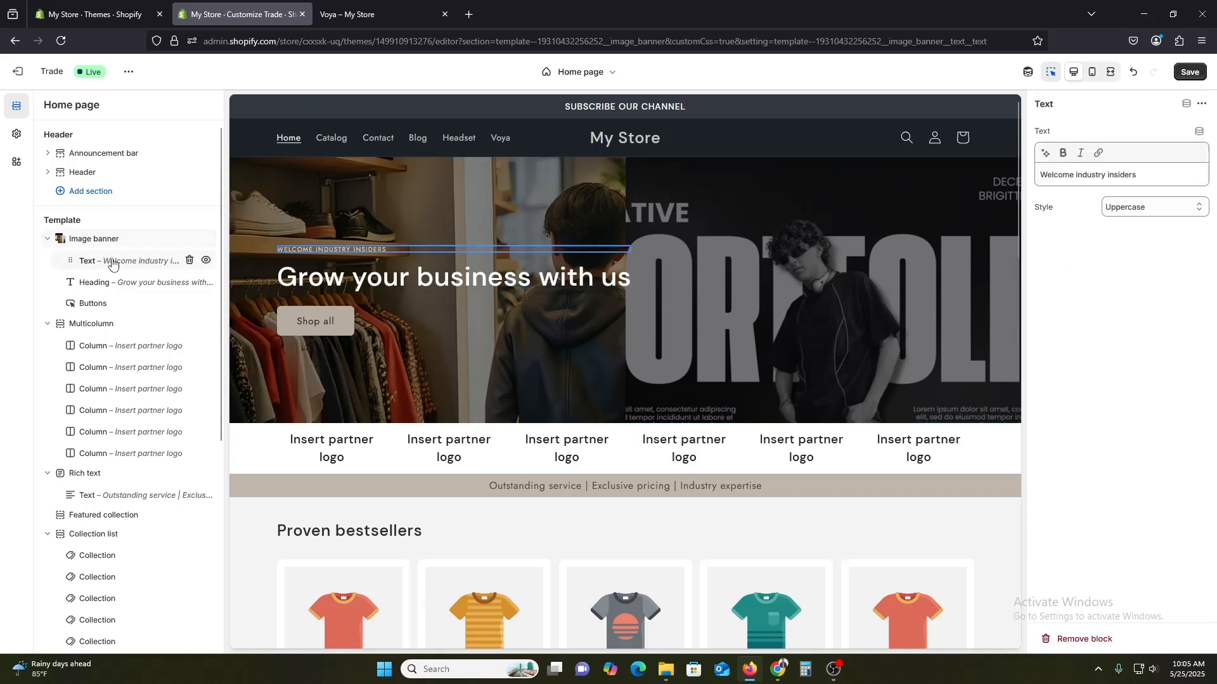
click(117, 284)
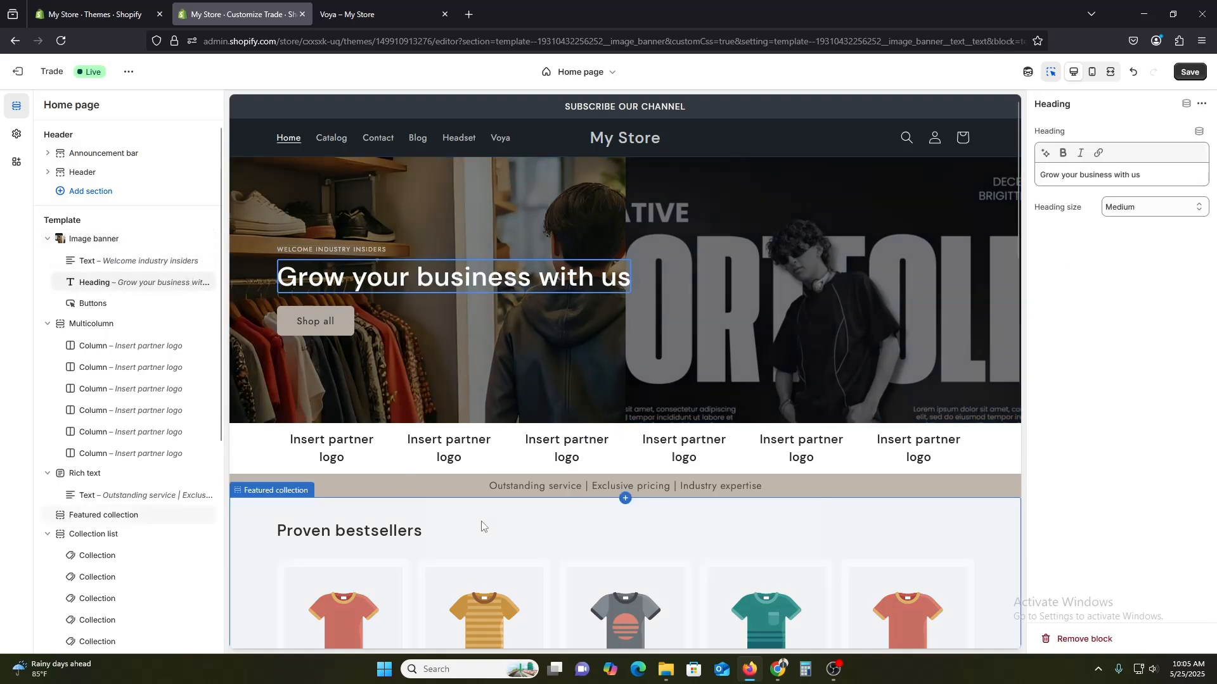
click(102, 329)
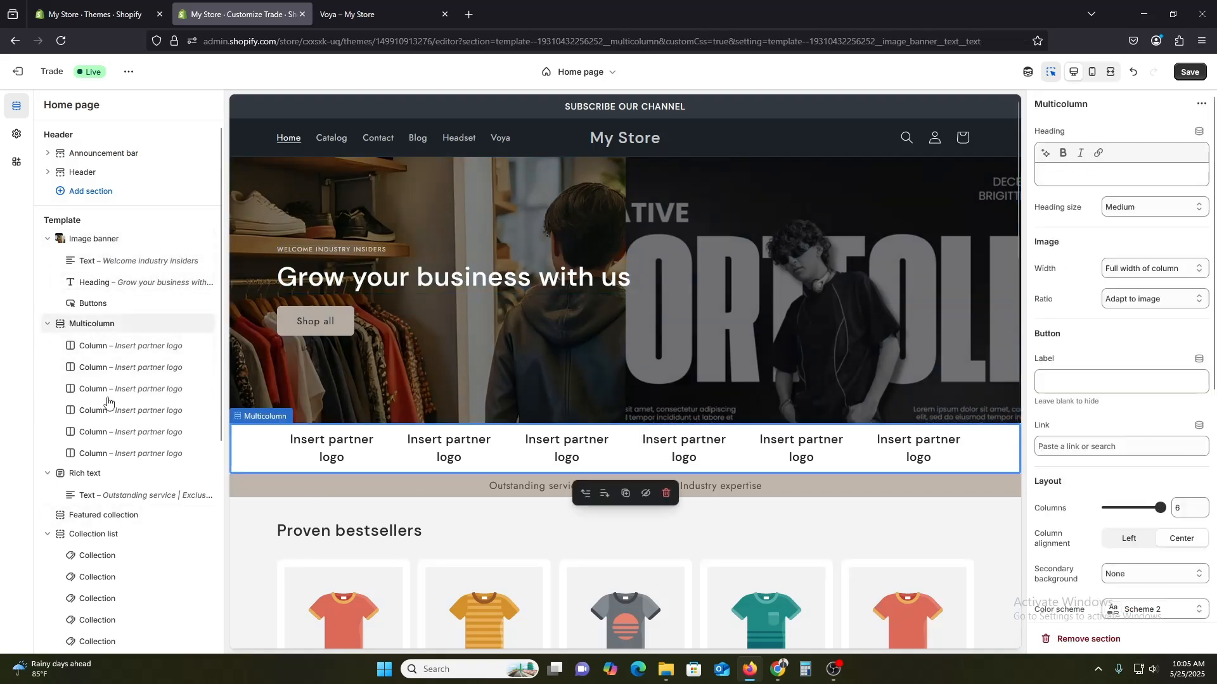
click(107, 351)
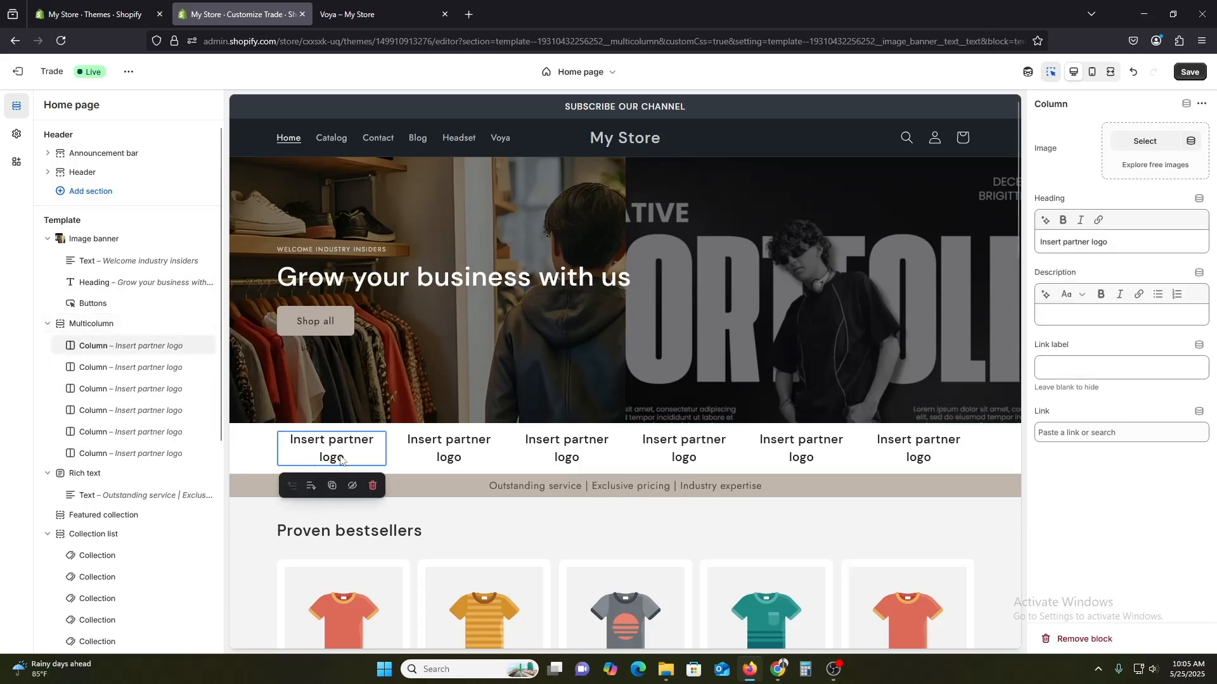
In a new browser tab, search for "give me a tranparent logo of adidas".
click(472, 17)
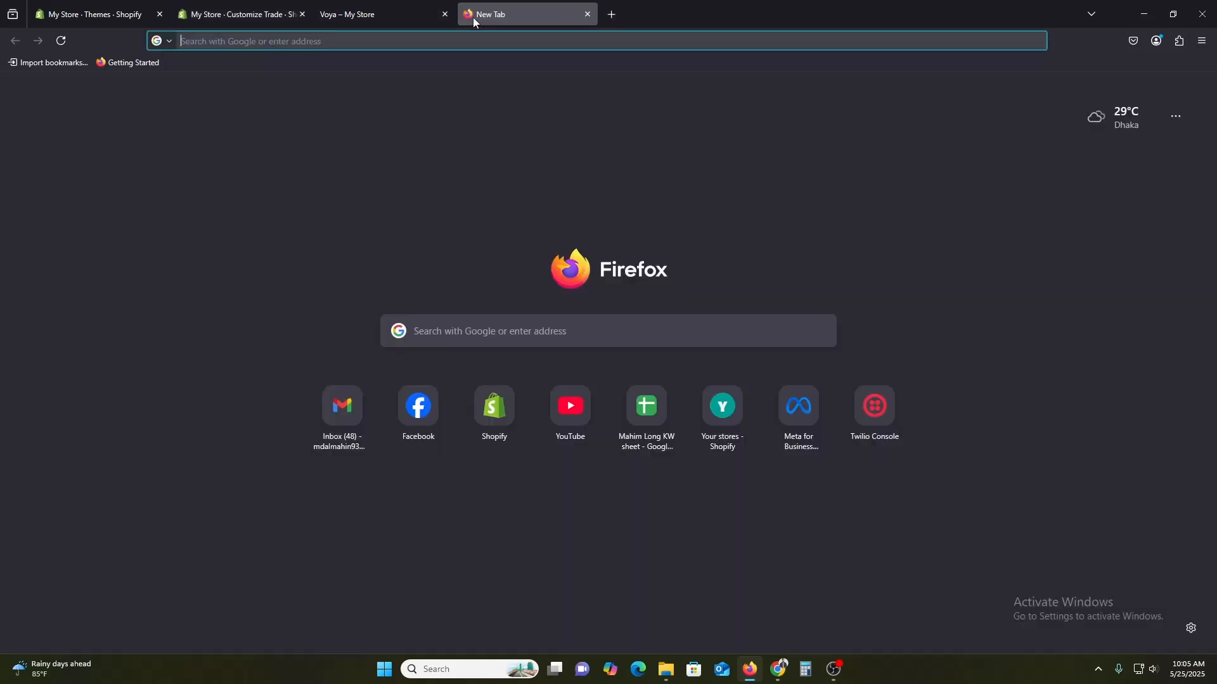
text(give me a l)
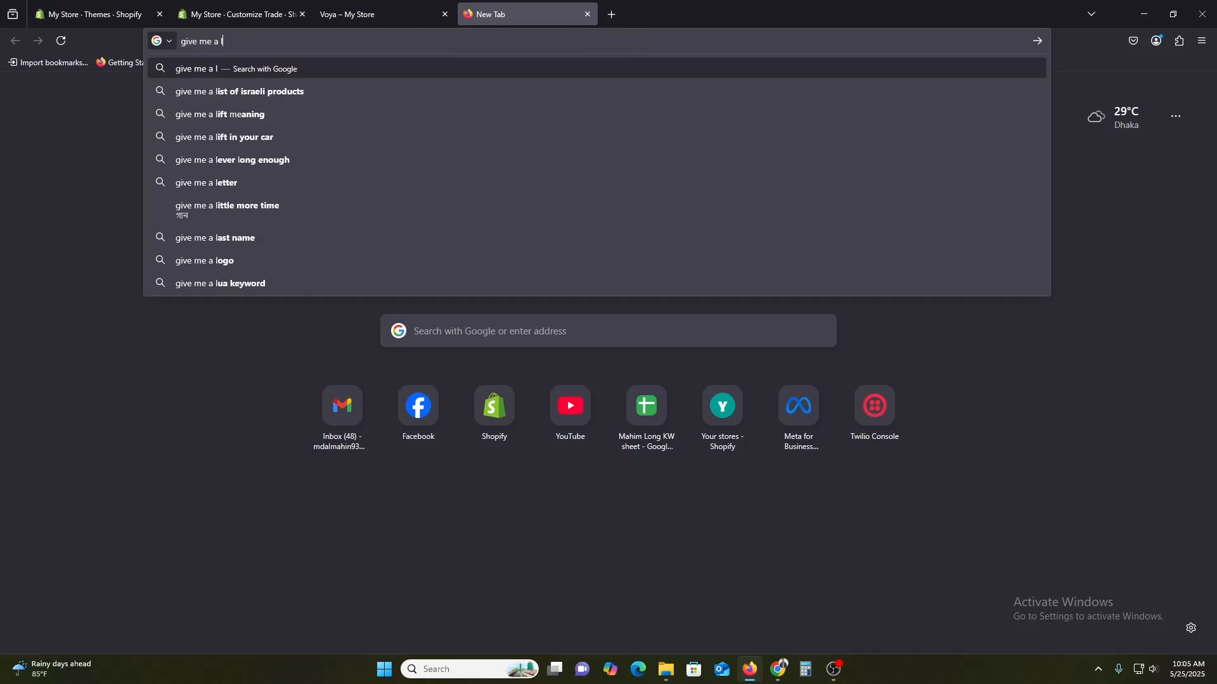
key(BackSpace)
text(tranpa)
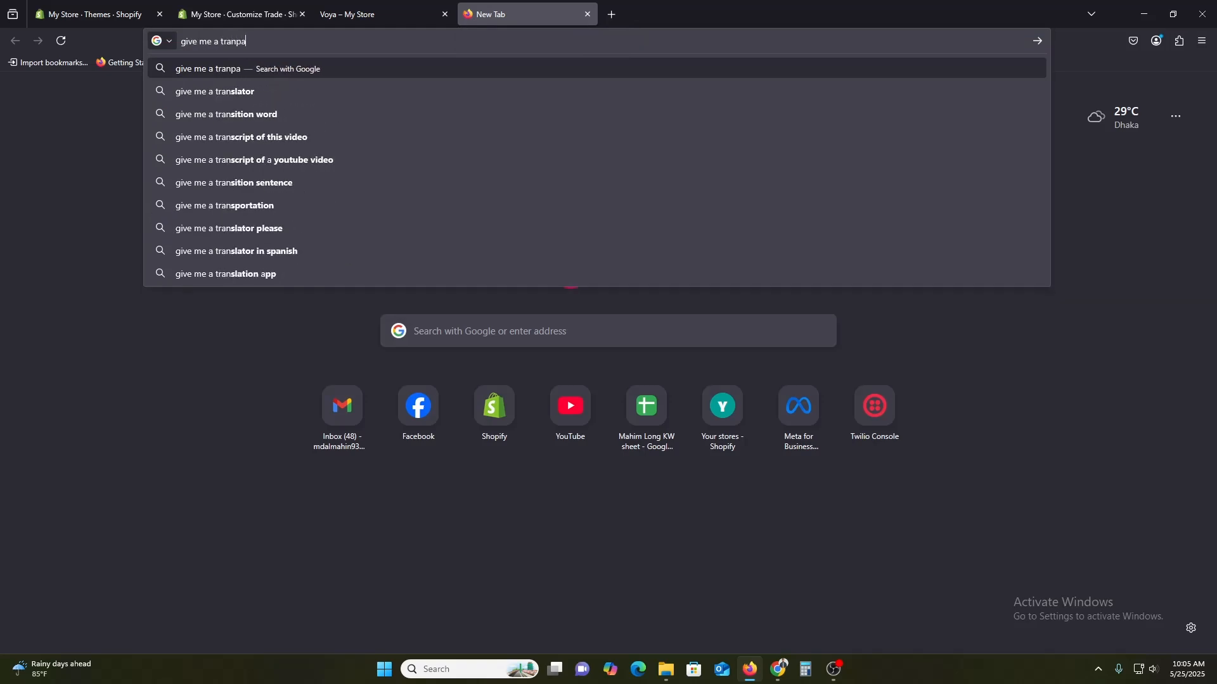
text(rent logo o)
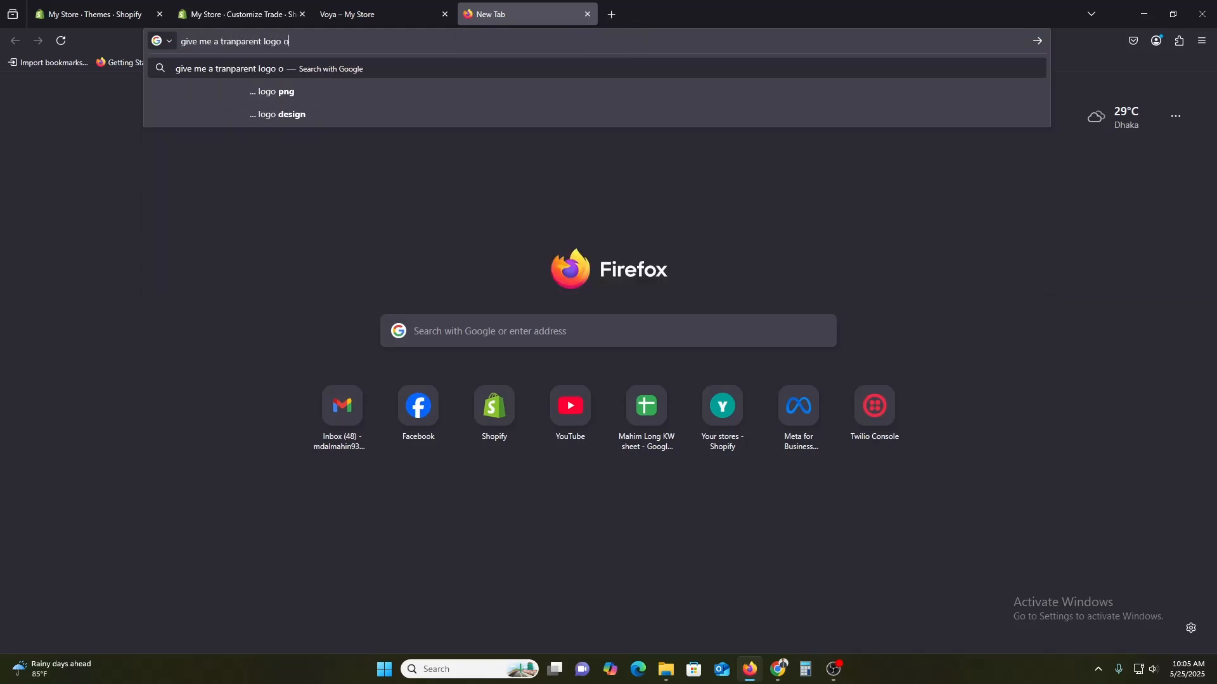
text(f adidas)
key(Return)
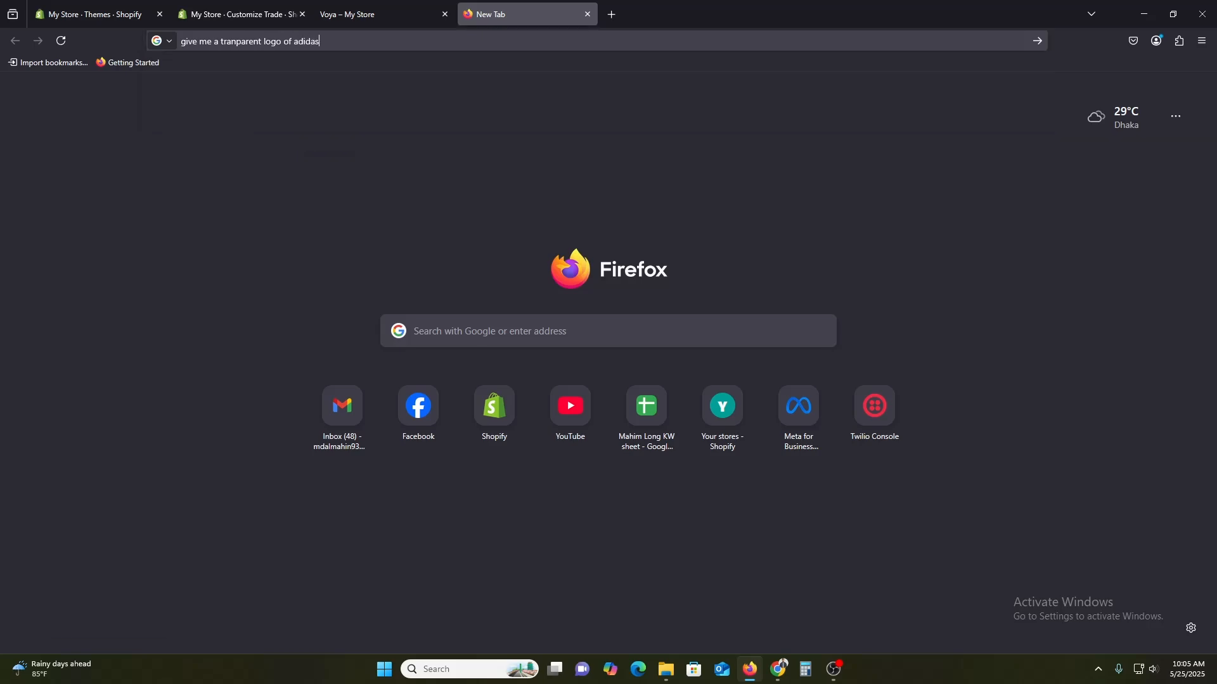
Open the Vecteezy Adidas logo from the image results in a new tab.
click(190, 129)
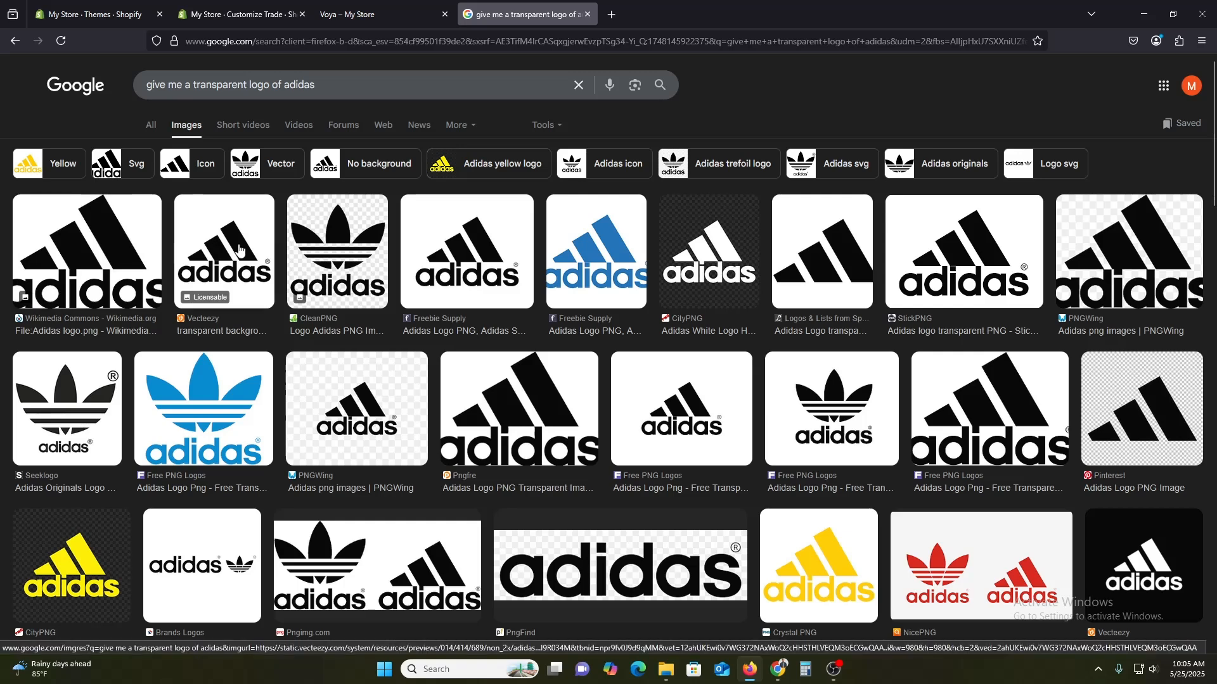
click(225, 253)
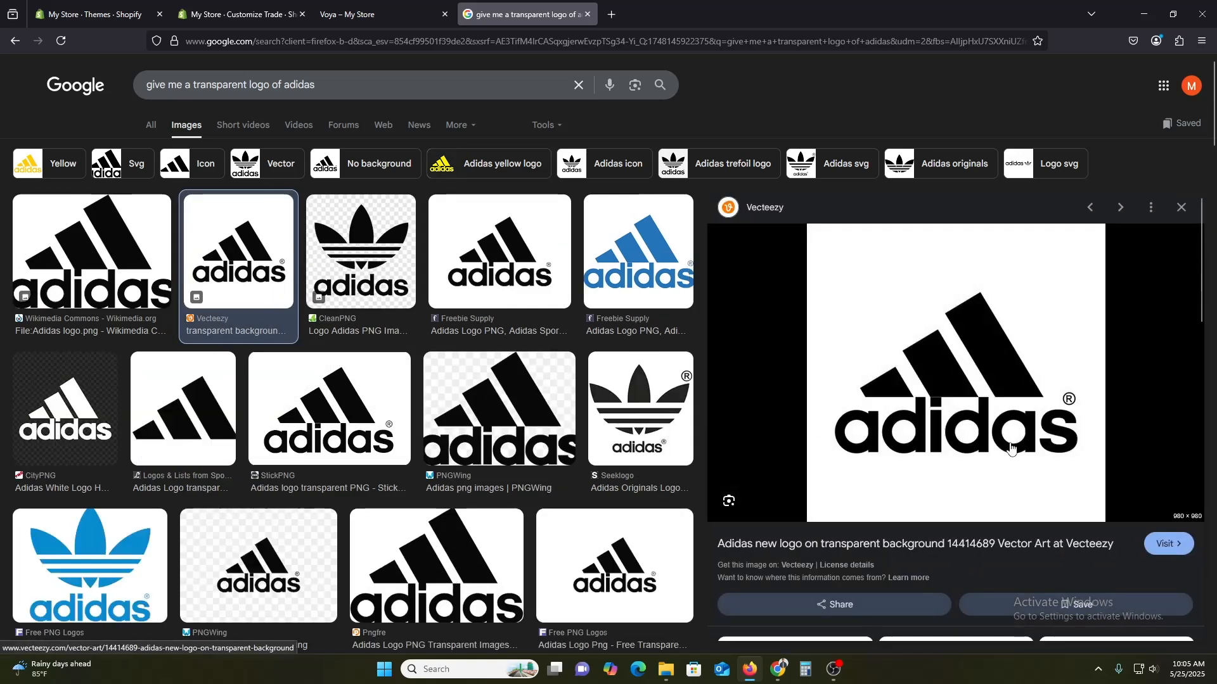
right_click(944, 310)
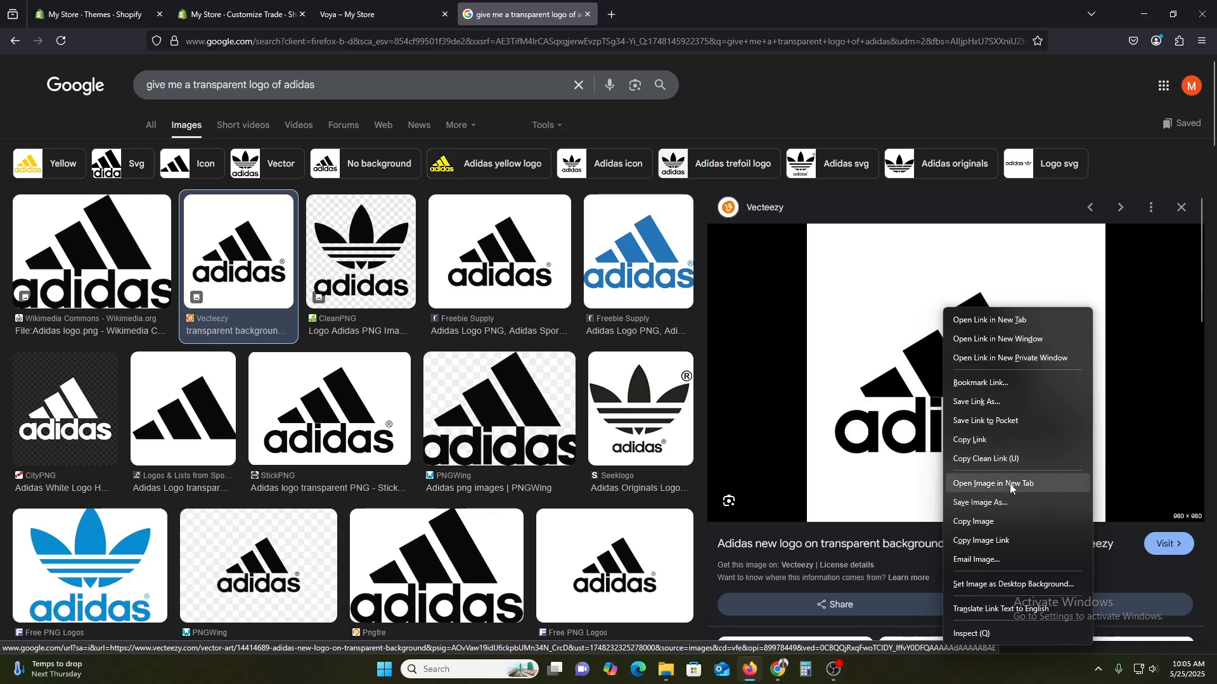
click(992, 484)
click(550, 5)
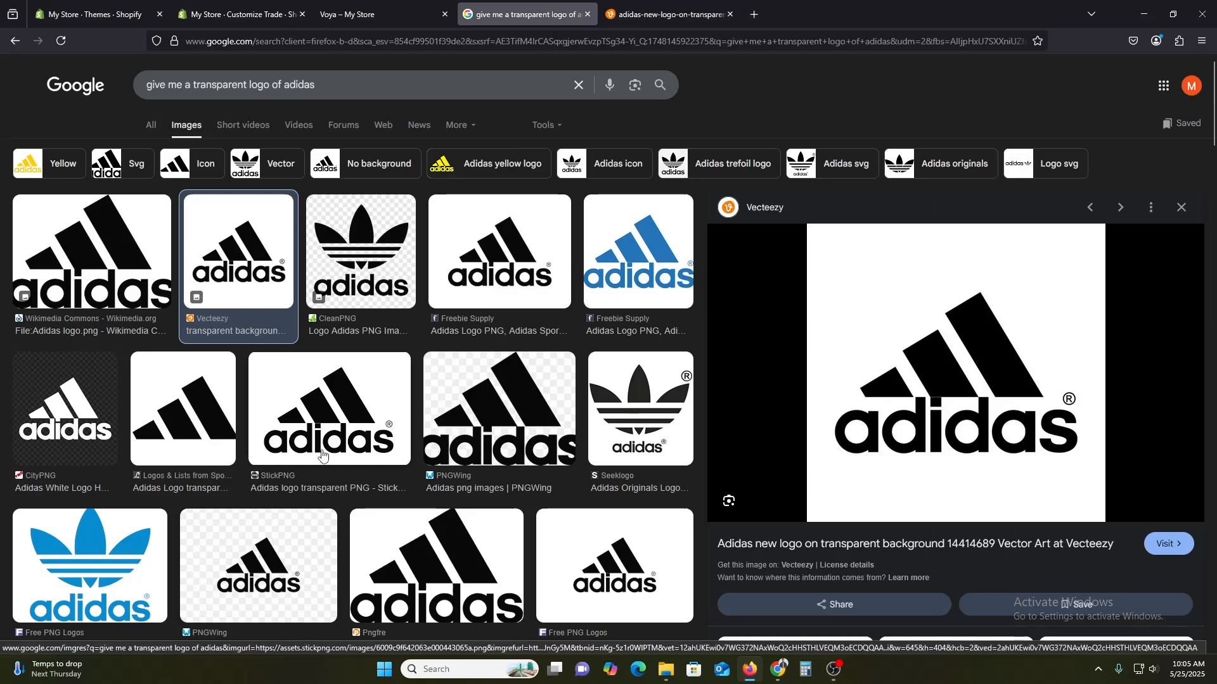
Browse the Adidas logo image results, previewing the StickPNG, Freebie Supply and CleanPNG versions.
click(322, 485)
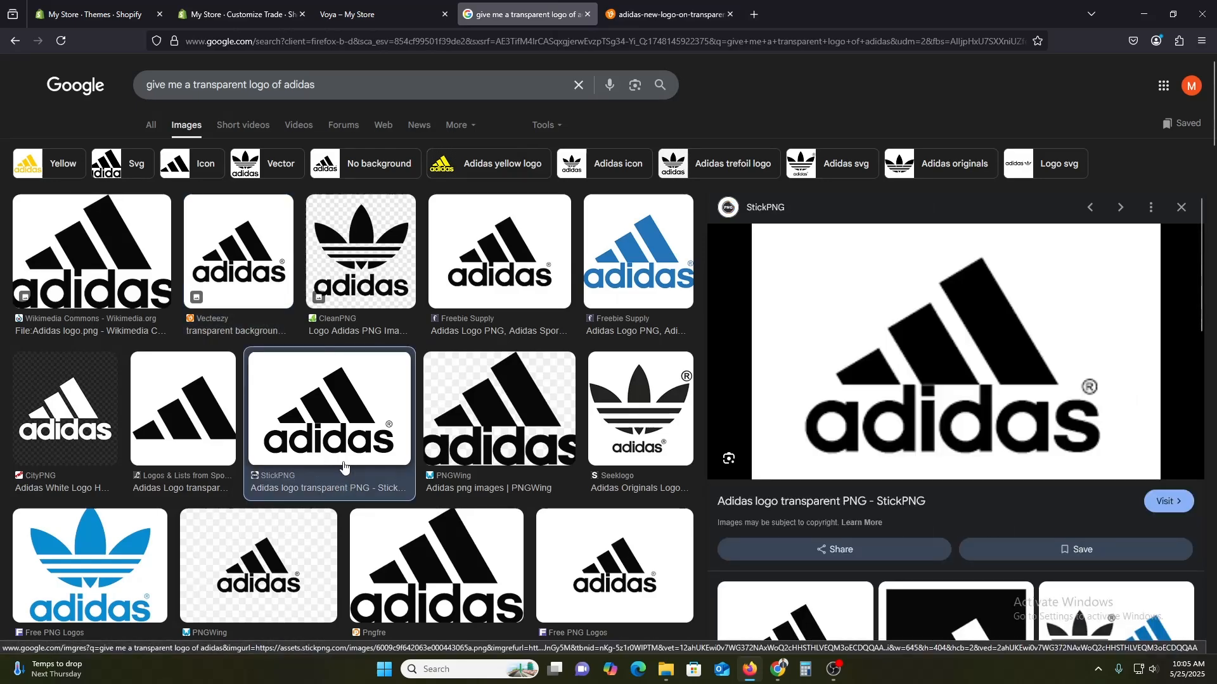
scroll(348, 501, down, 5)
scroll(417, 521, down, 4)
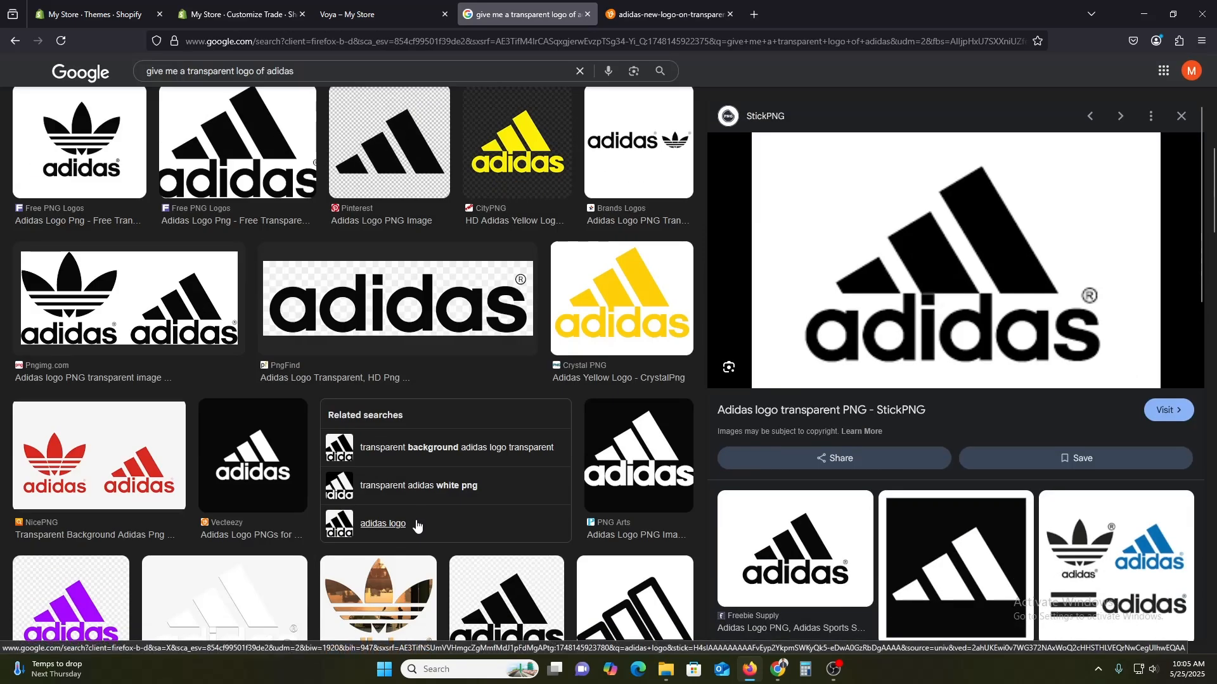
scroll(413, 530, down, 2)
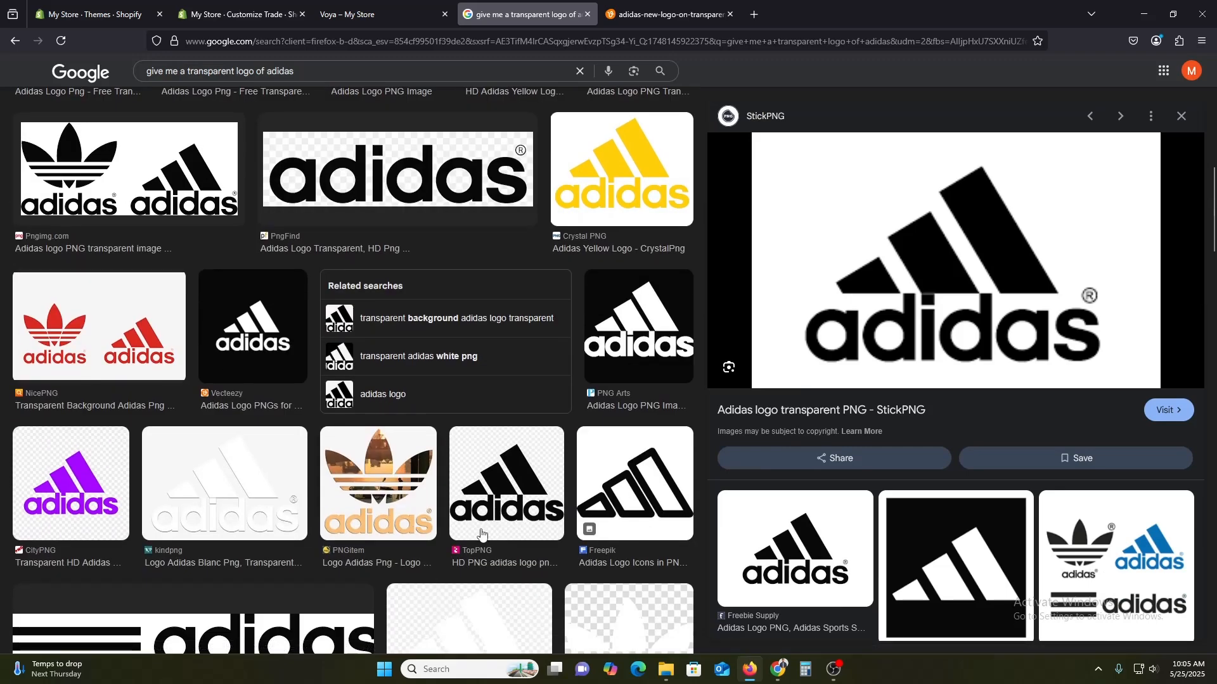
scroll(482, 535, down, 3)
scroll(501, 530, up, 4)
scroll(501, 530, up, 8)
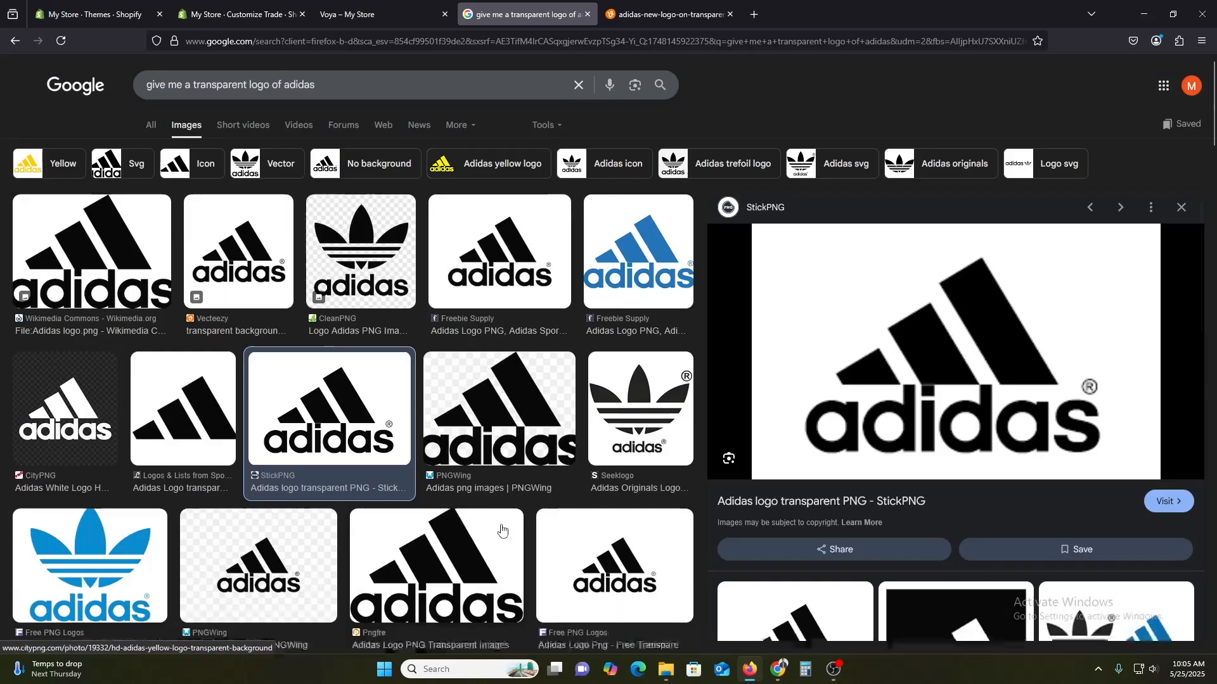
click(505, 268)
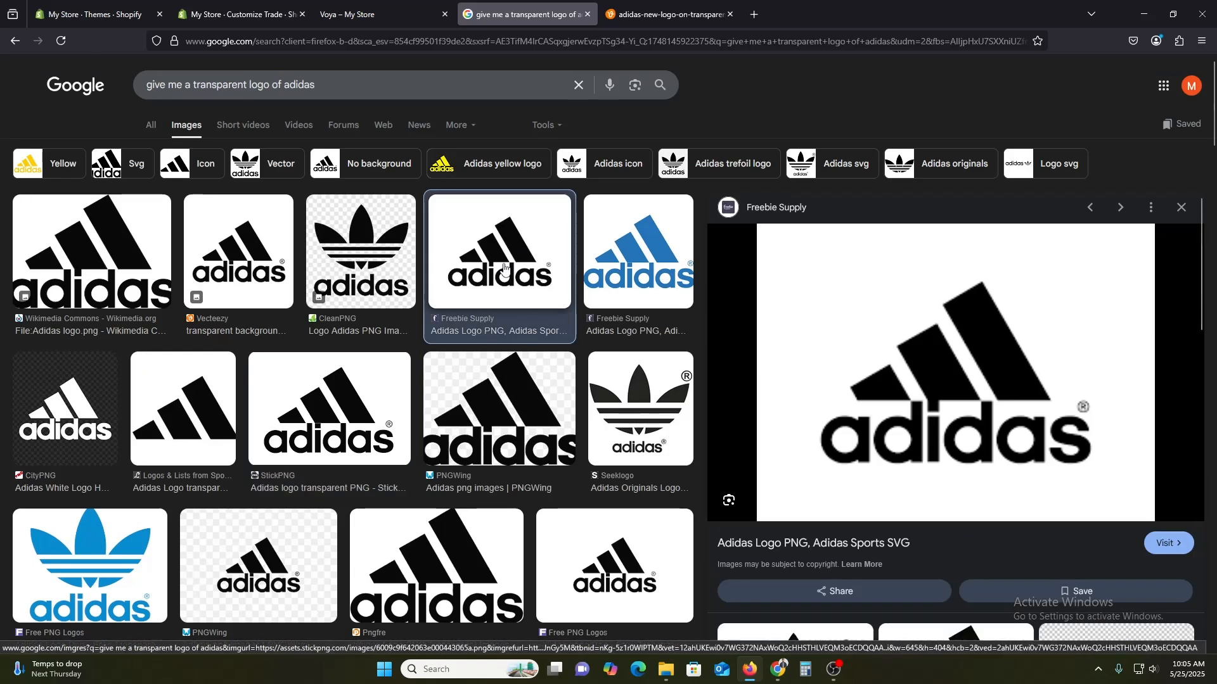
click(337, 256)
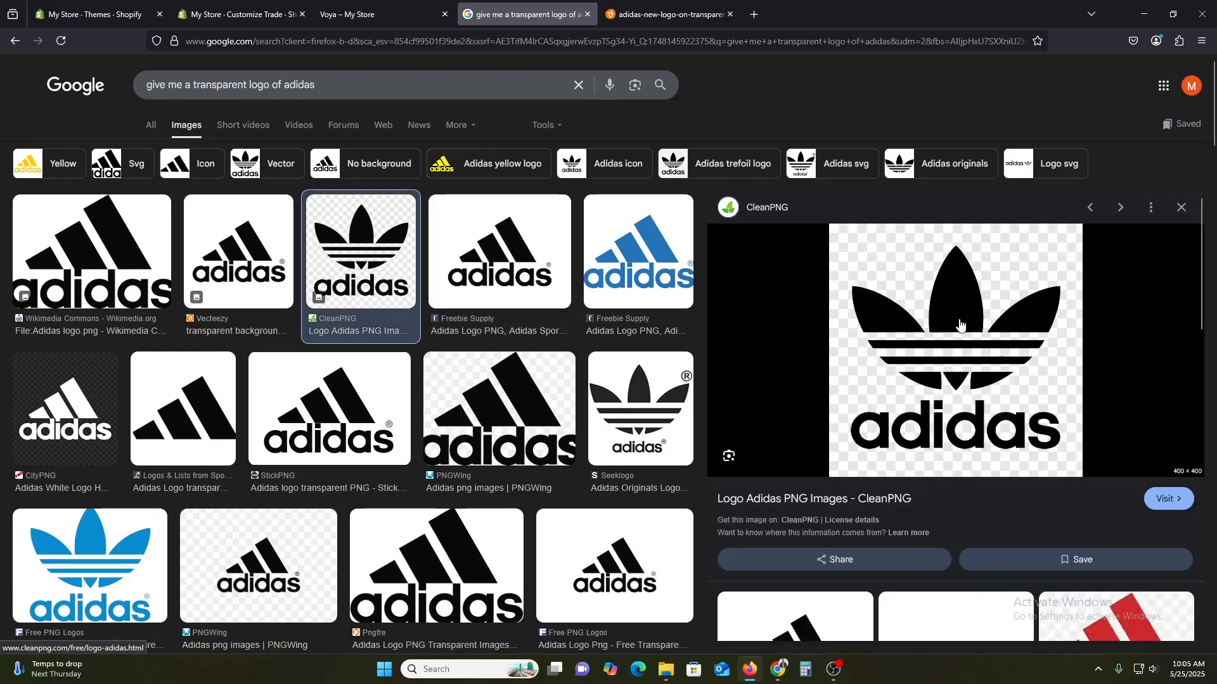
Open the CleanPNG Adidas trefoil logo image in a new tab.
right_click(962, 322)
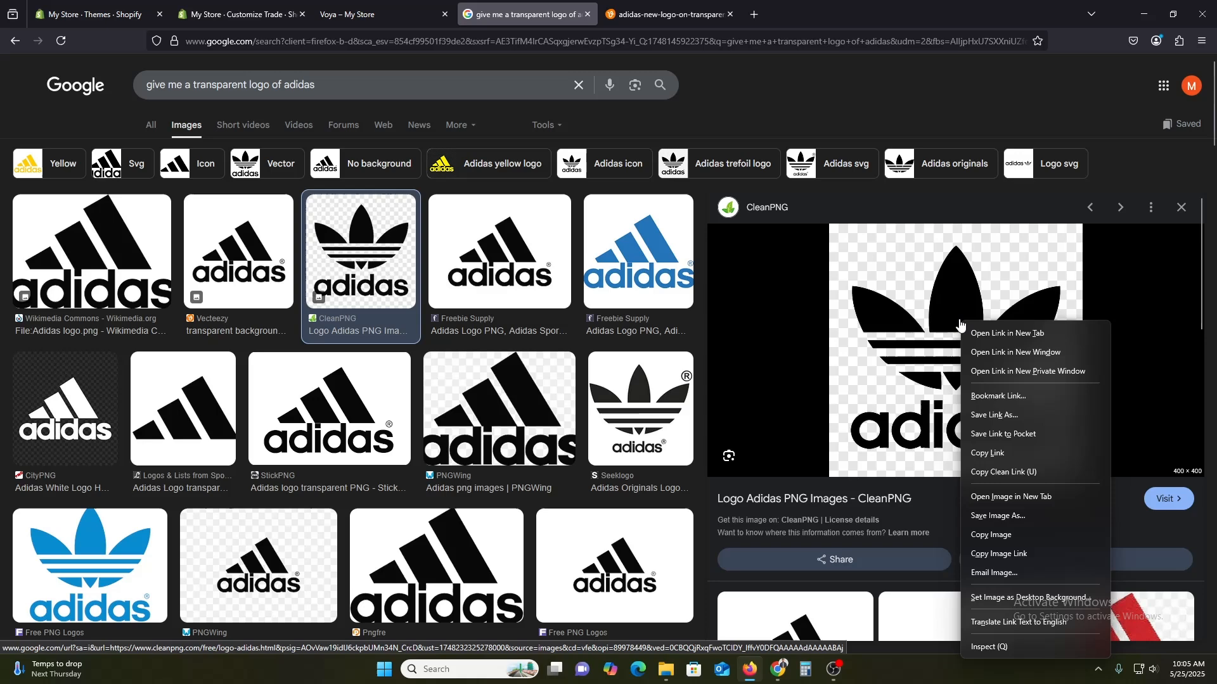
click(1026, 498)
click(665, 14)
right_click(659, 304)
Save the Vecteezy Adidas logo image to the Downloads folder.
click(847, 9)
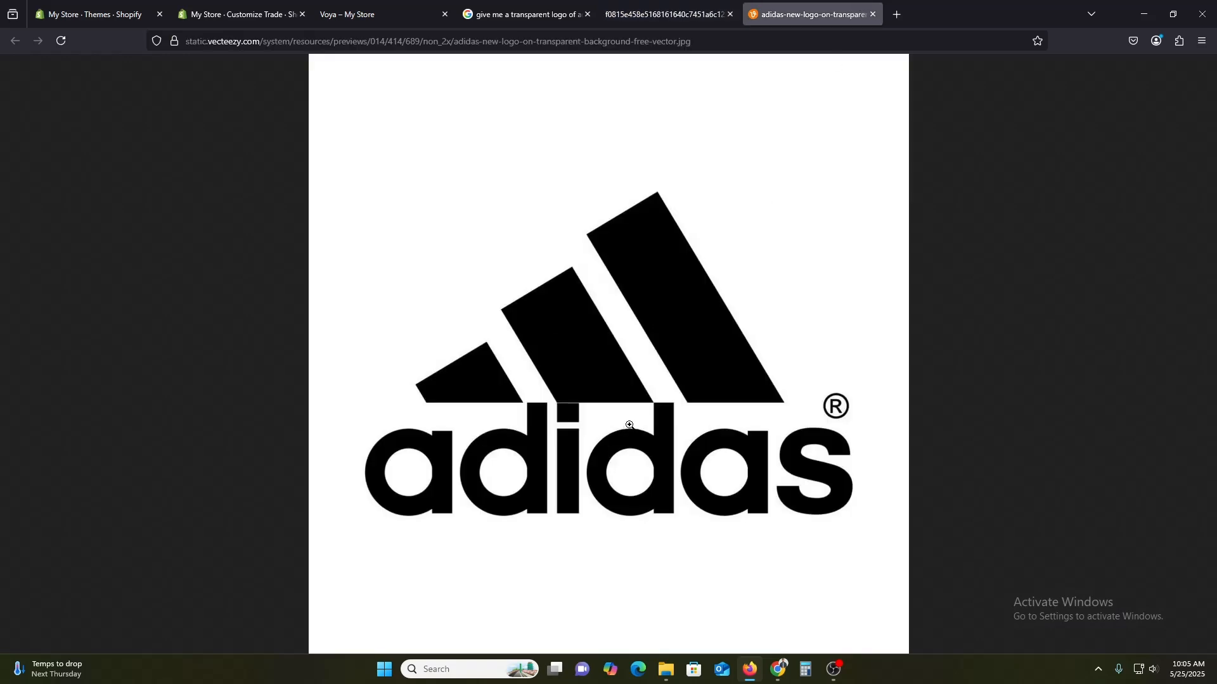
right_click(629, 425)
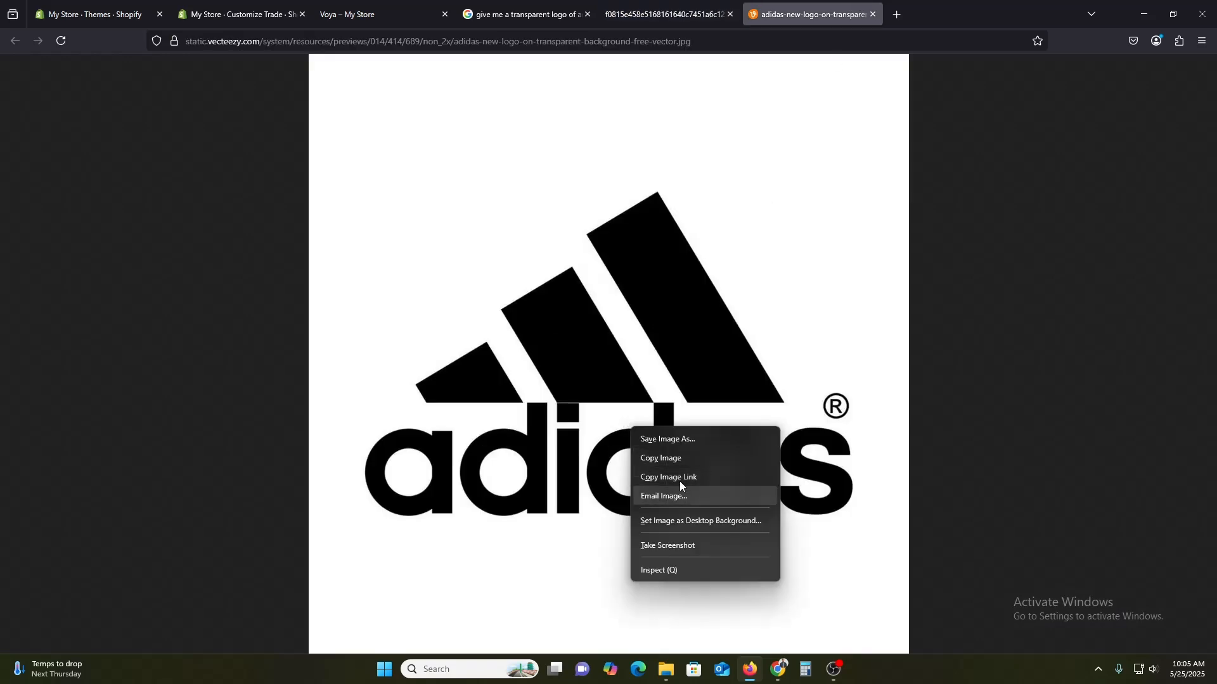
click(667, 438)
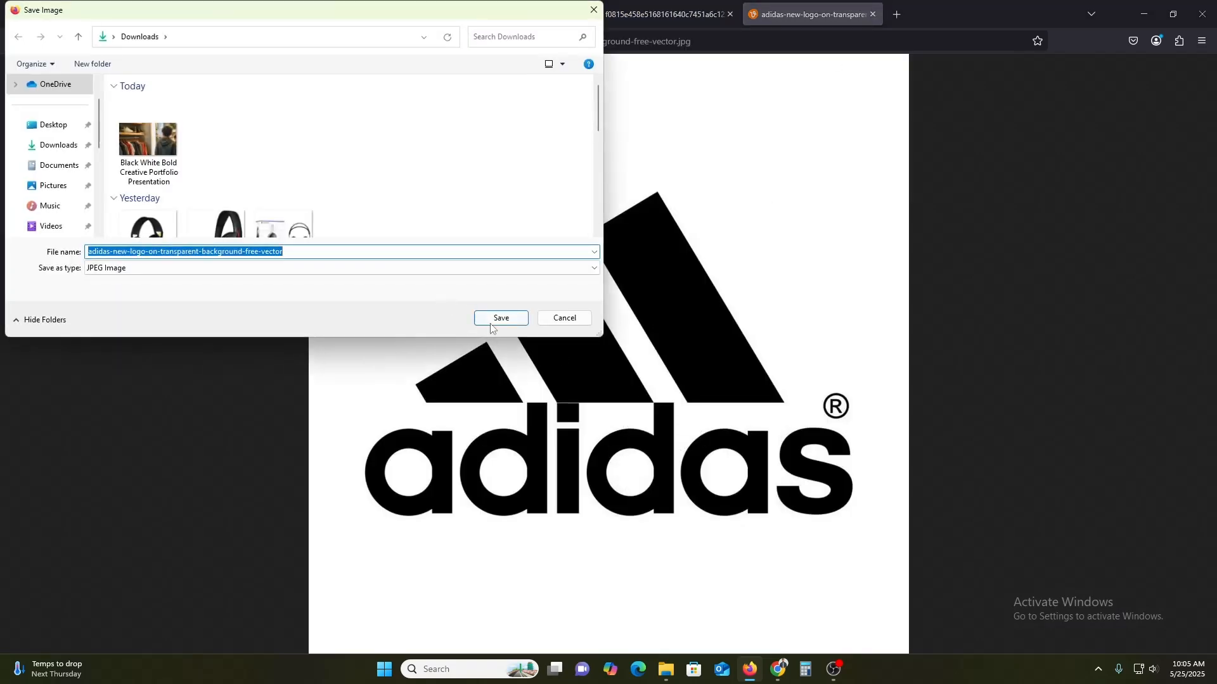
click(494, 319)
In Canva, create a new custom-size design of 150 × 150 px.
mouse_move(778, 669)
click(834, 622)
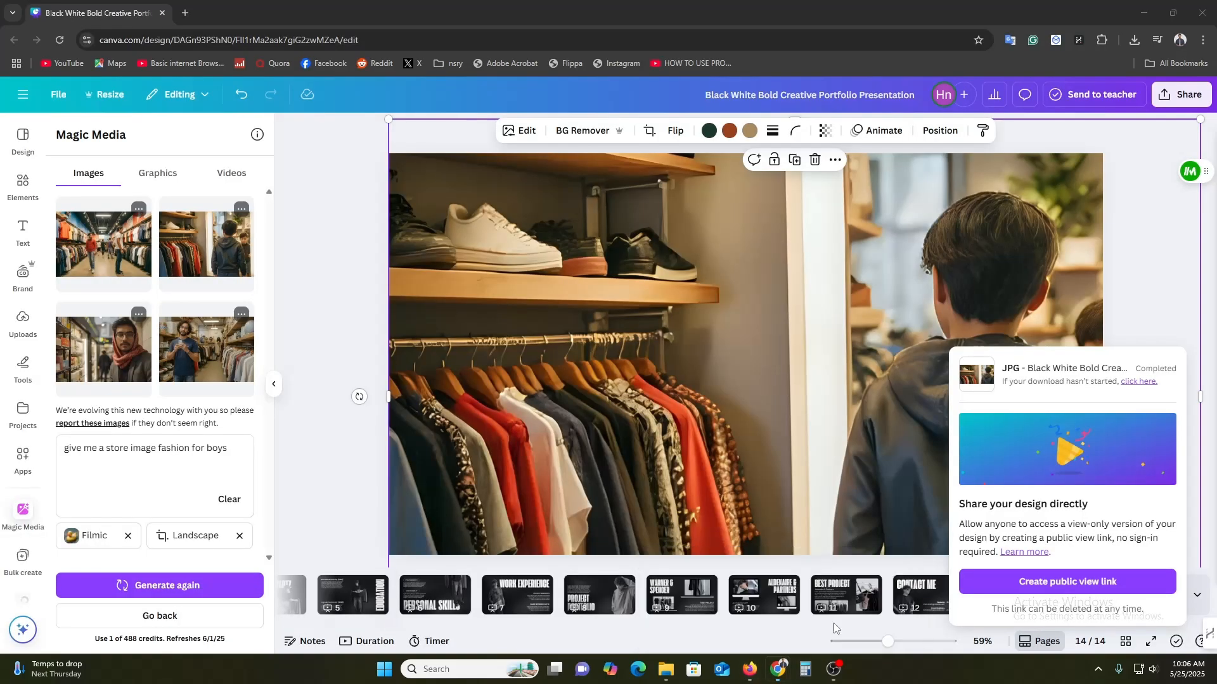
scroll(615, 351, down, 1)
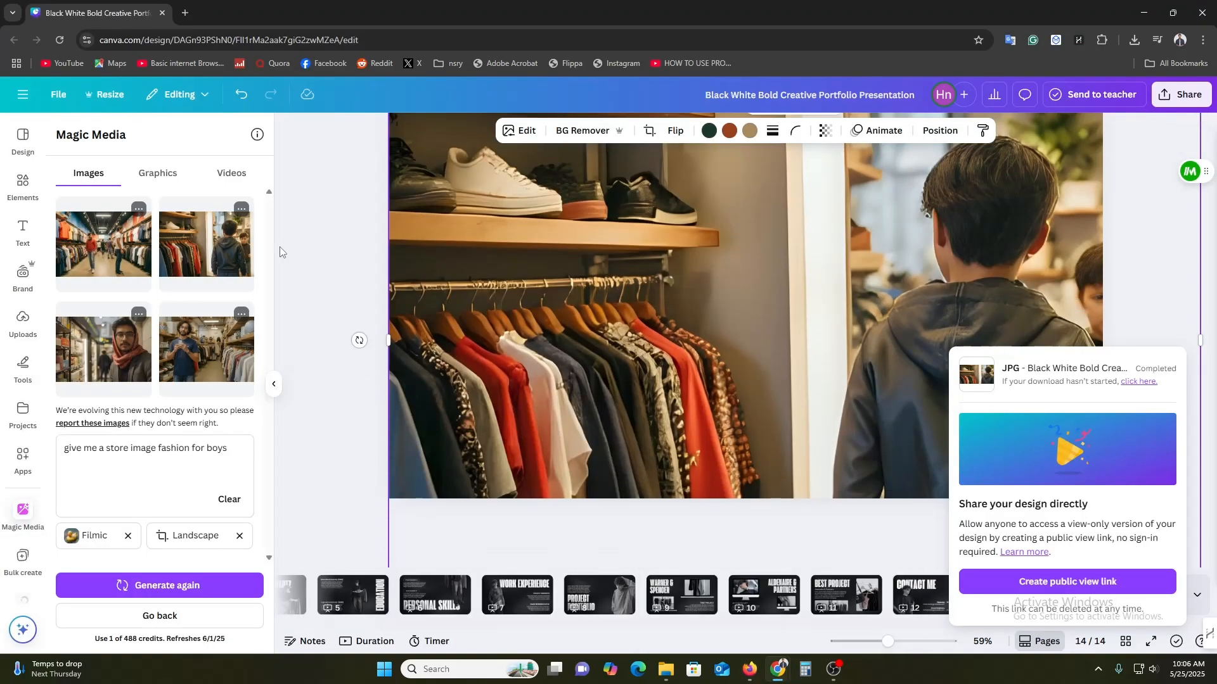
click(23, 95)
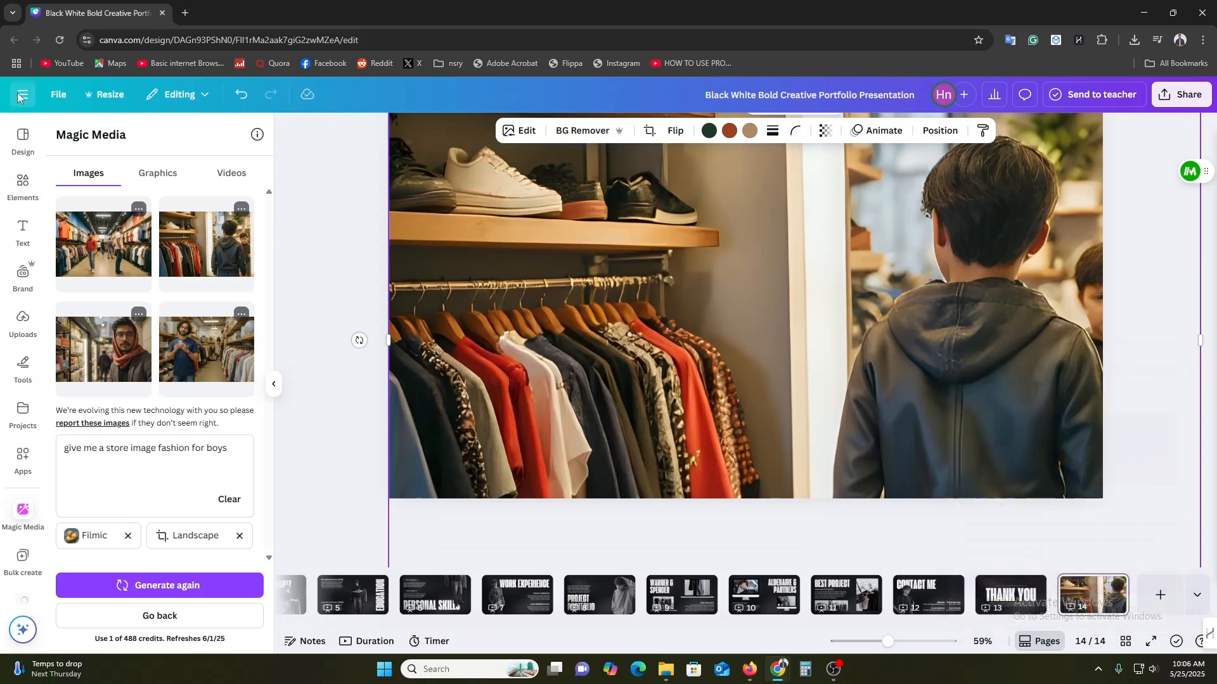
click(27, 183)
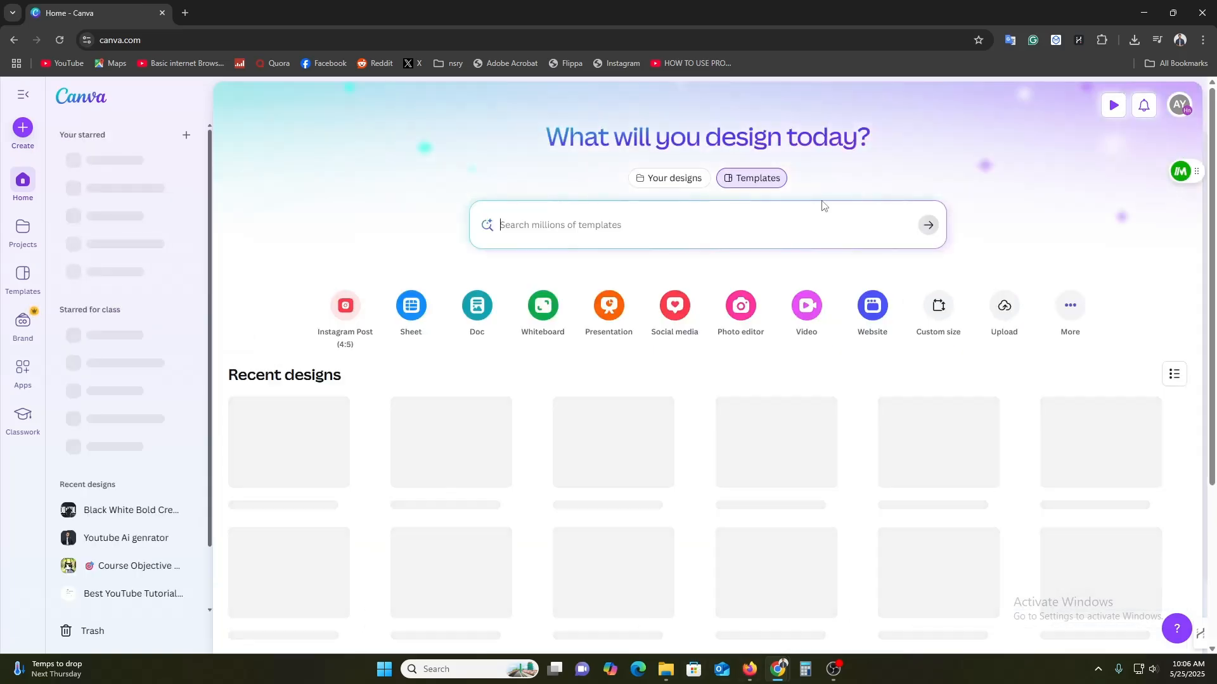
click(939, 309)
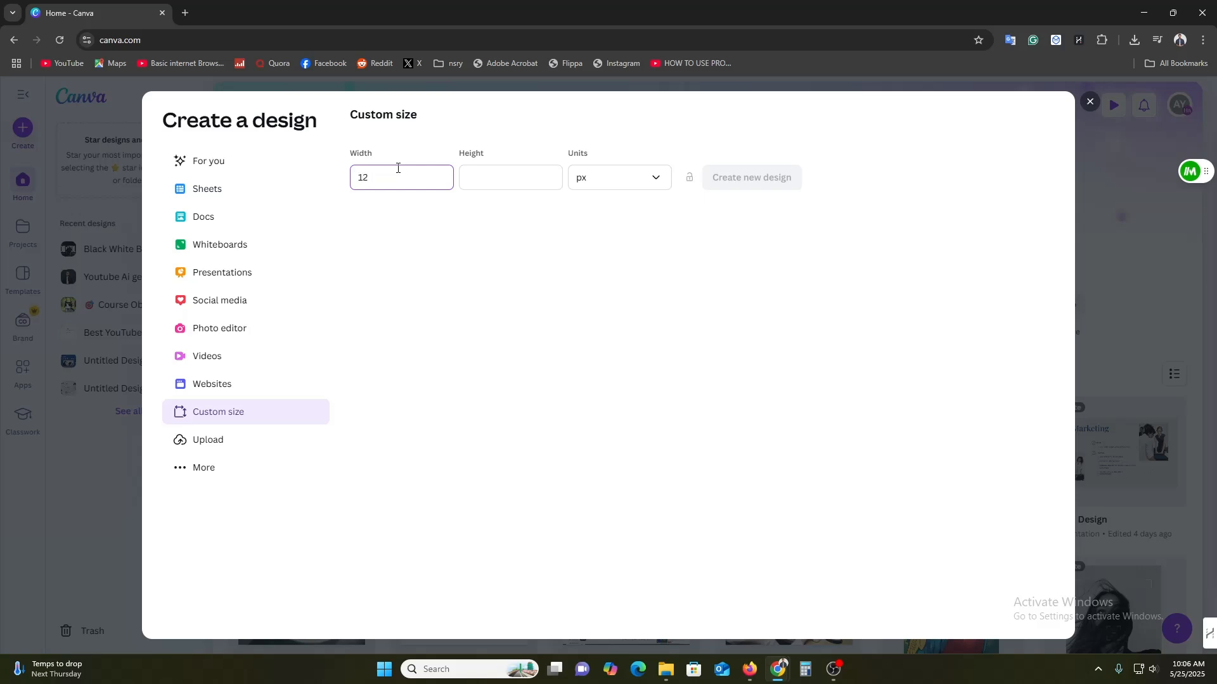
click(518, 174)
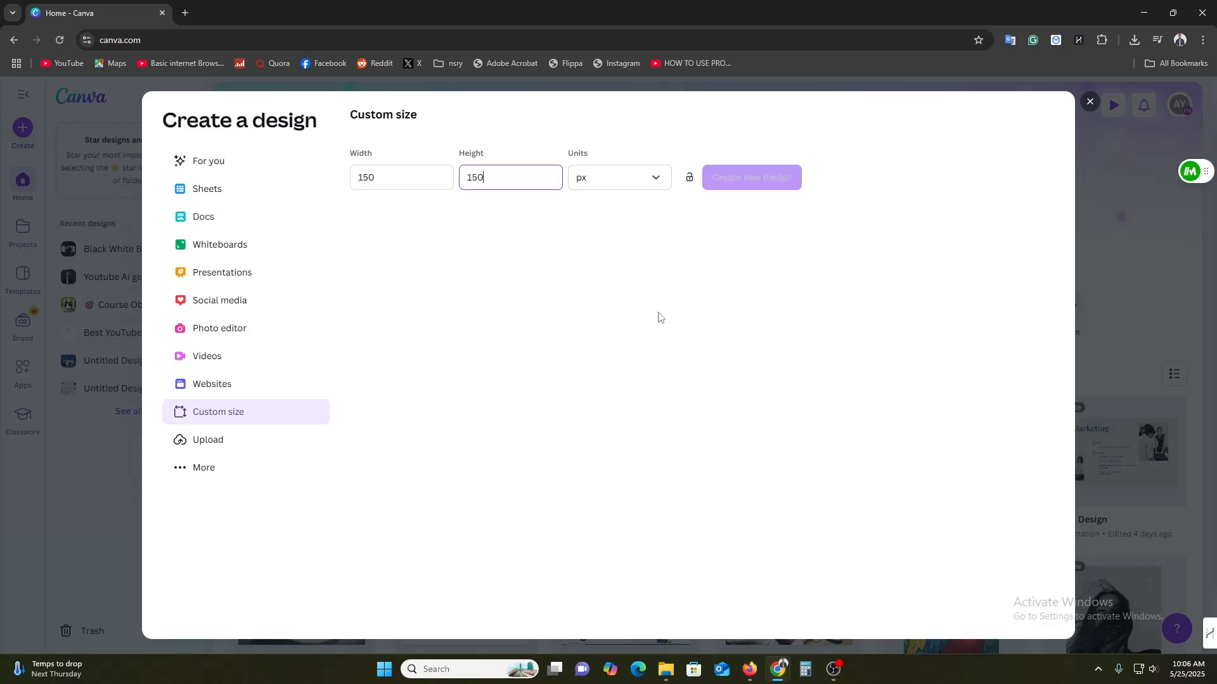
click(739, 185)
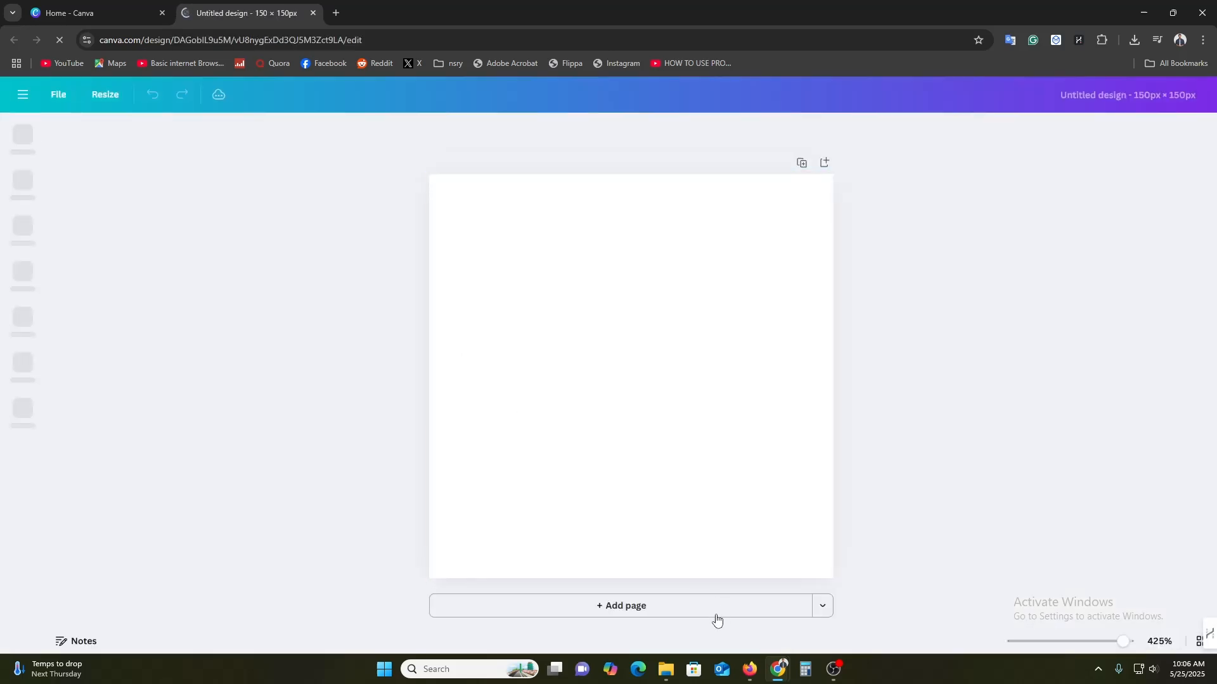
Drag the saved Adidas logo from the Downloads folder onto the new design.
click(665, 669)
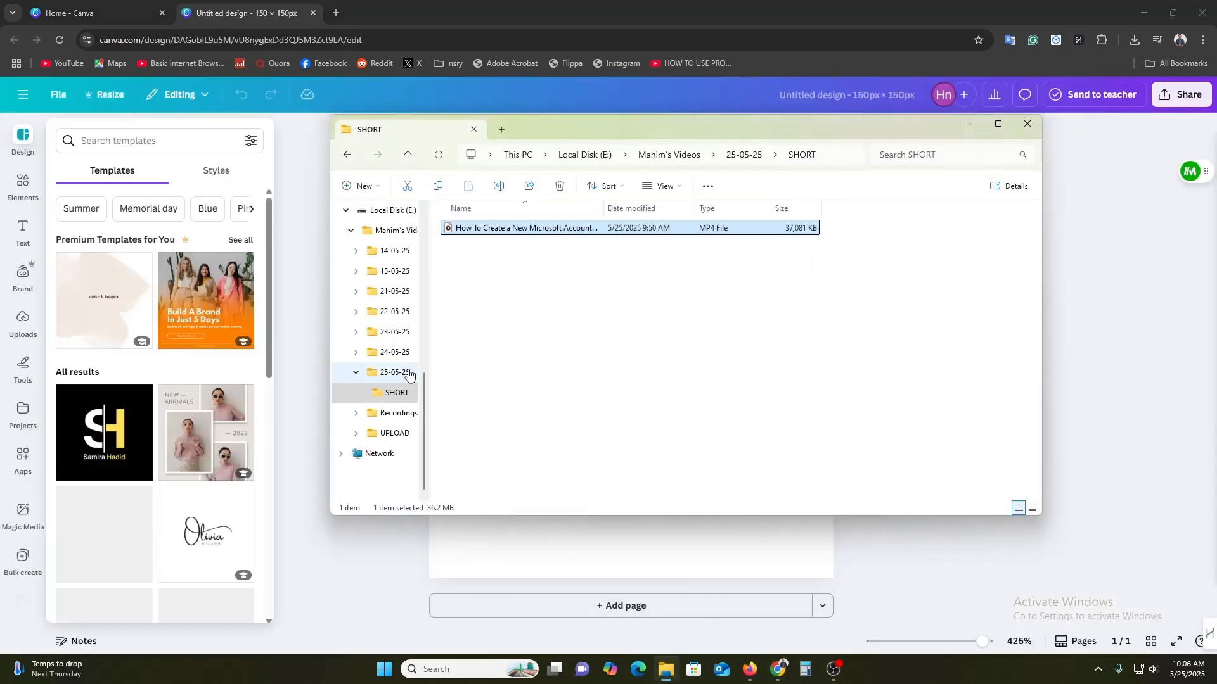
scroll(399, 380, up, 4)
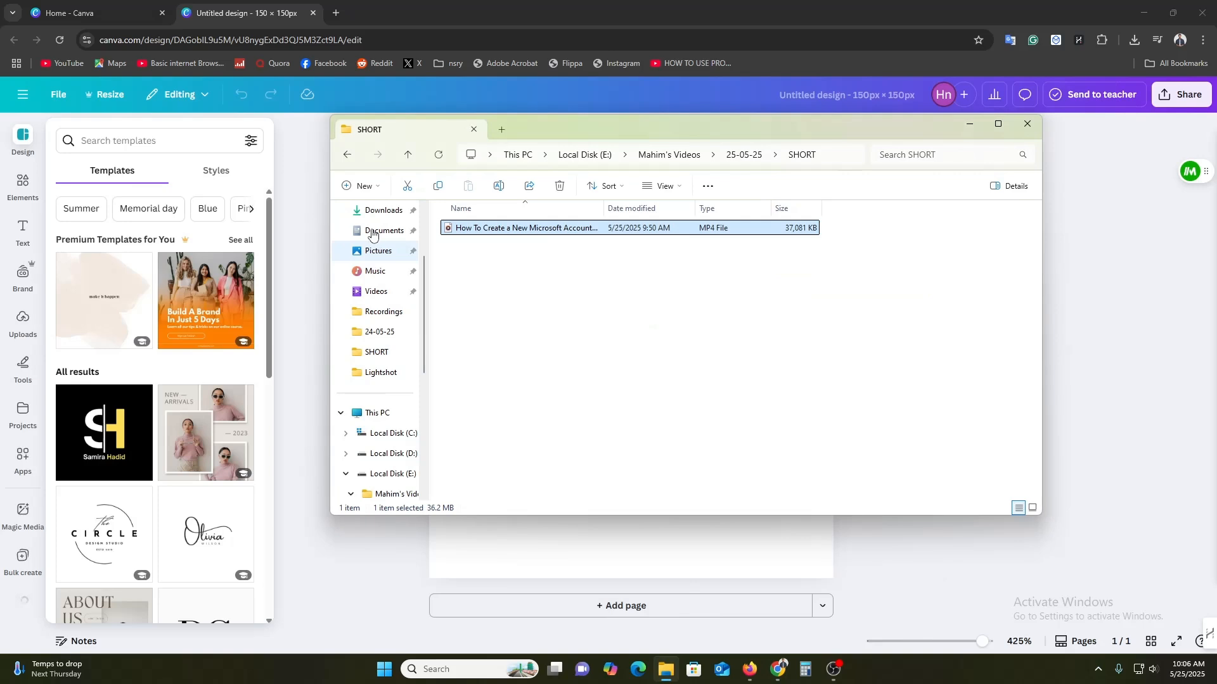
scroll(387, 285, up, 3)
click(382, 326)
drag(473, 247, 632, 573)
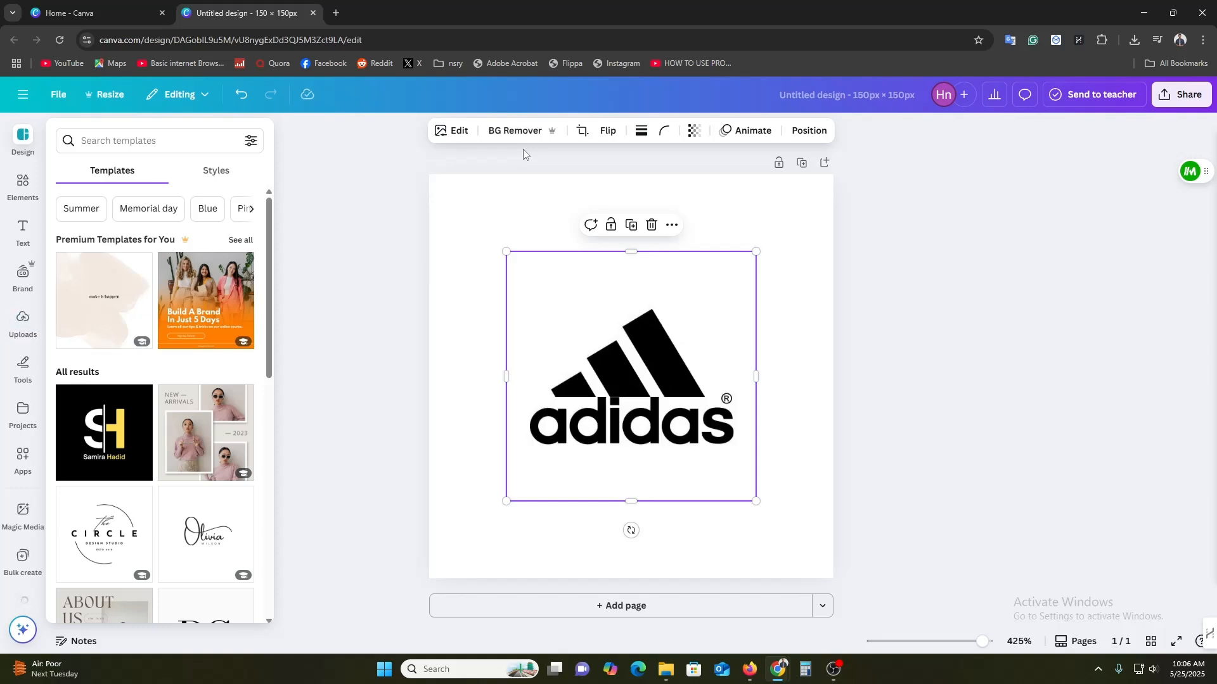
Remove the logo's background with BG Remover and download the design as a PNG with transparent background.
click(520, 131)
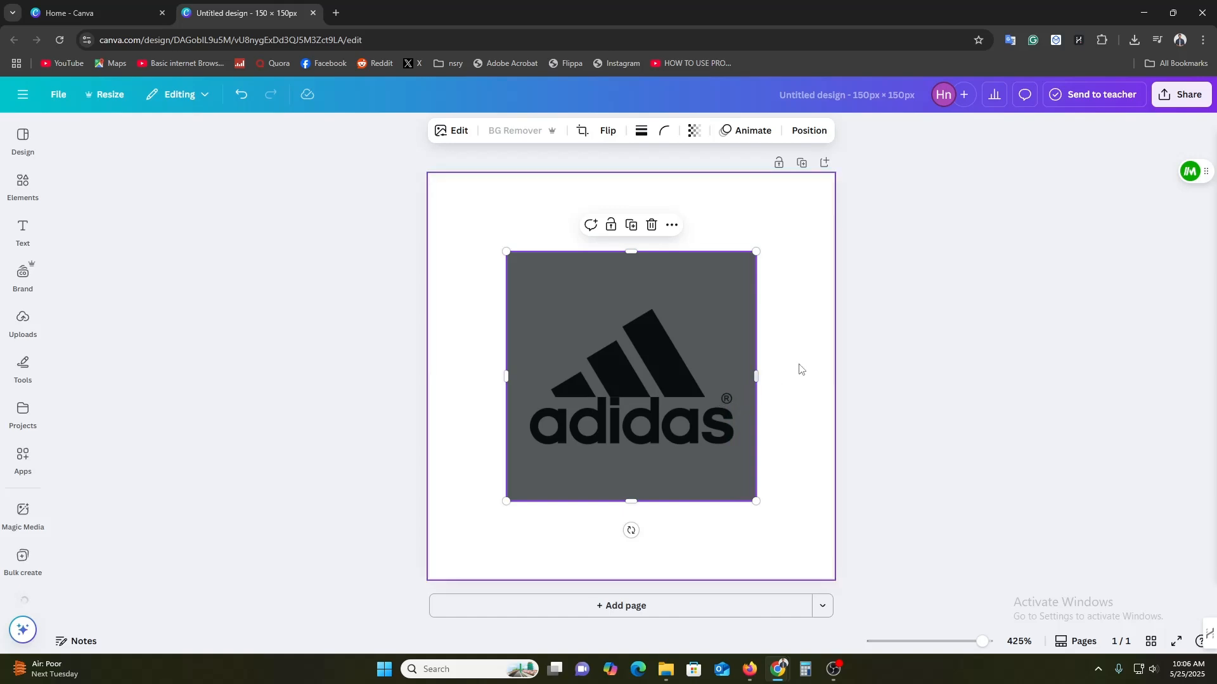
mouse_move(620, 421)
mouse_down()
mouse_move(590, 401)
mouse_move(620, 404)
mouse_move(620, 421)
mouse_up()
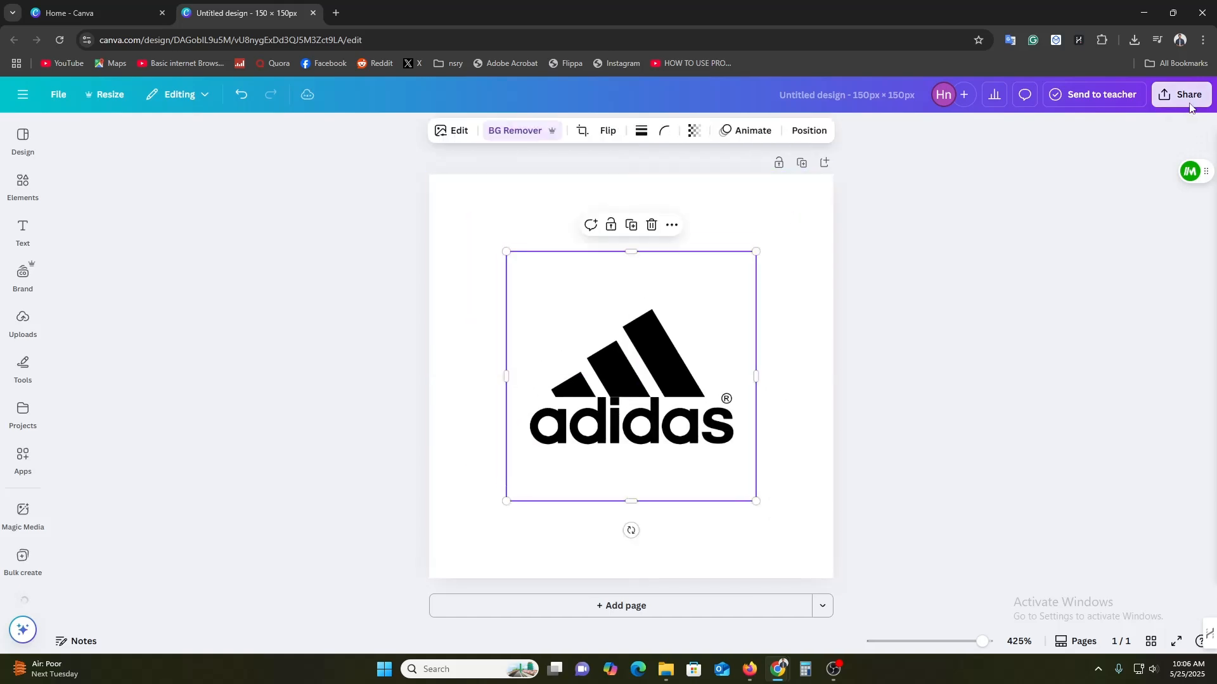
click(1190, 100)
click(987, 349)
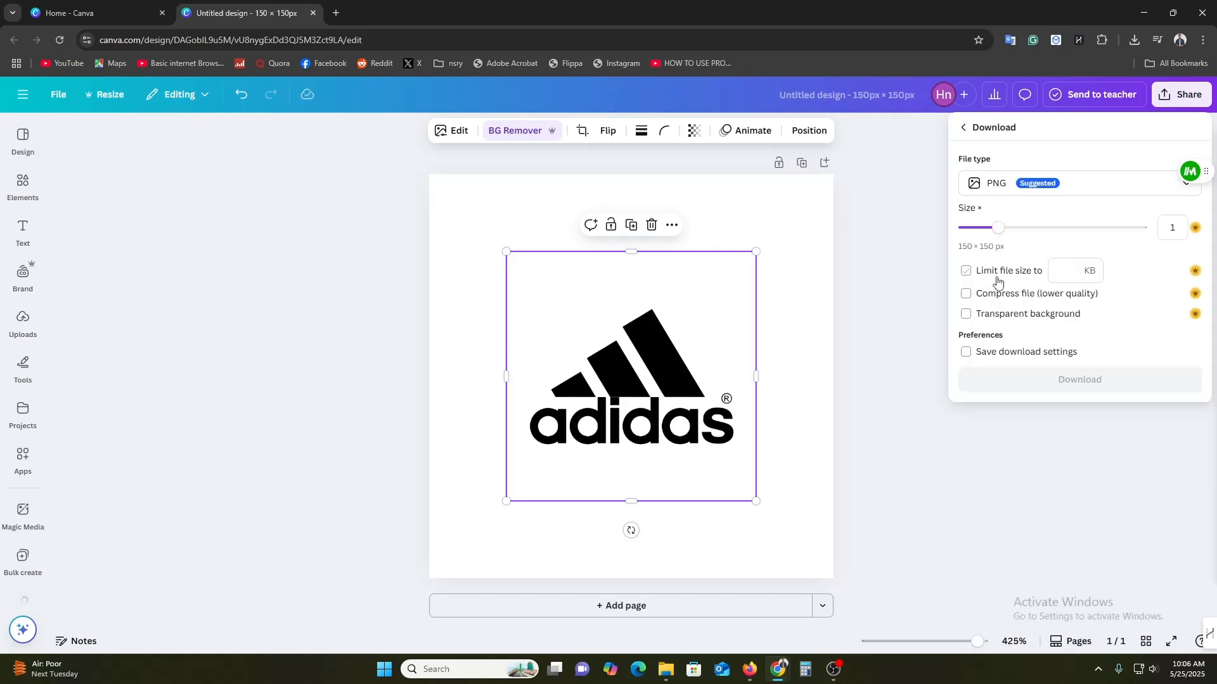
click(992, 317)
click(1078, 457)
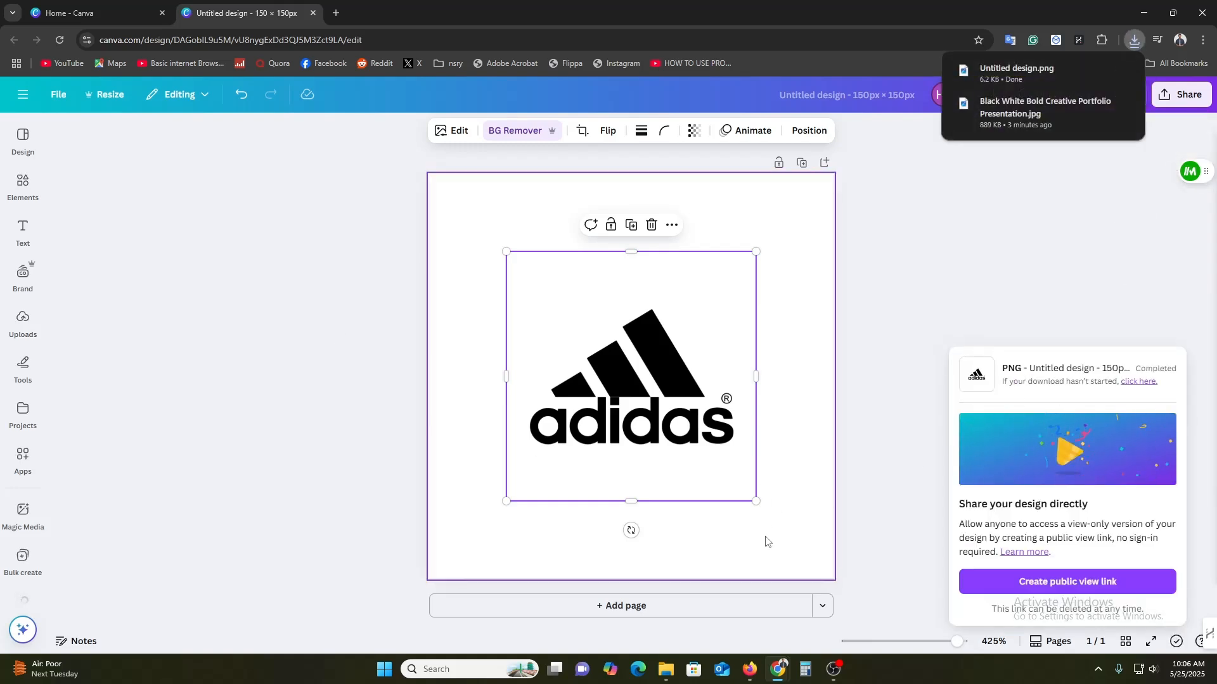
In the Shopify theme editor, upload both Adidas logo files and set the first partner column's image to Untitled_design.
click(749, 669)
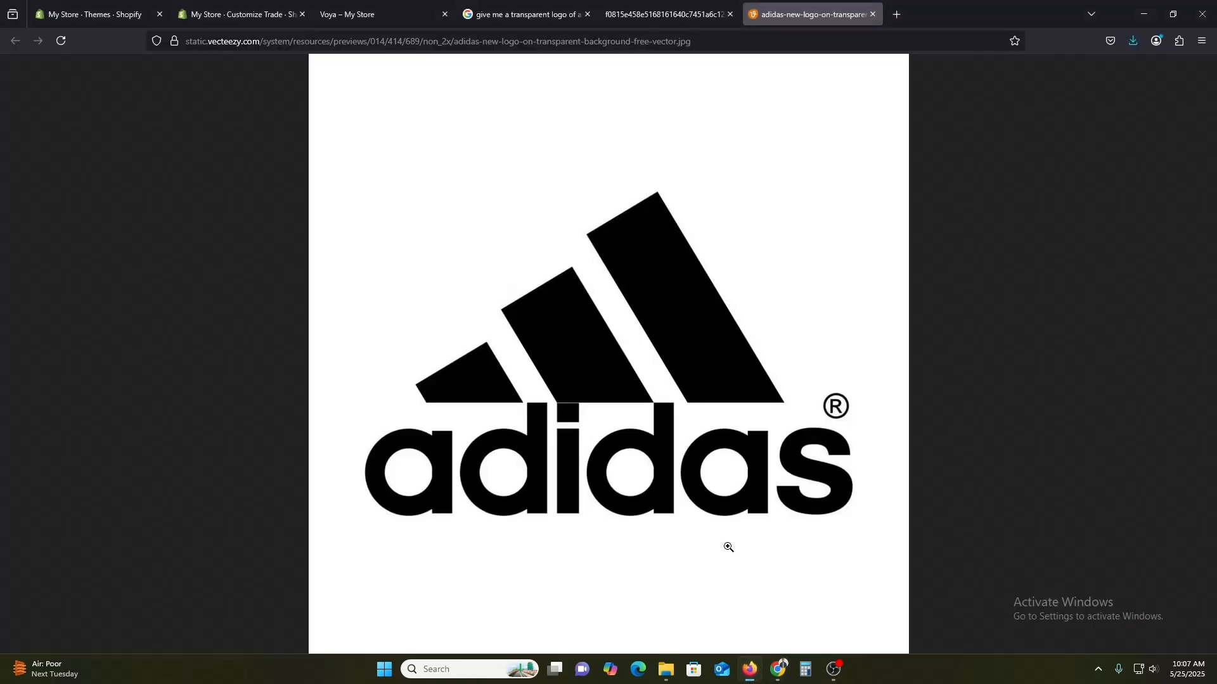
click(246, 9)
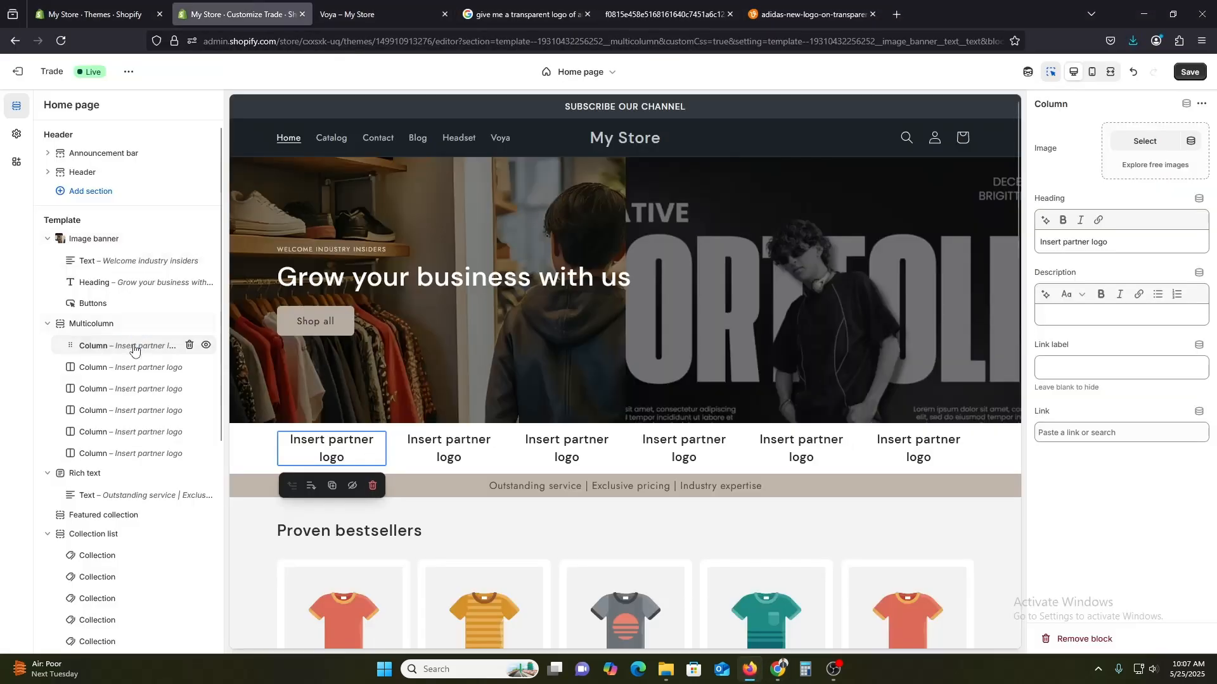
click(1136, 152)
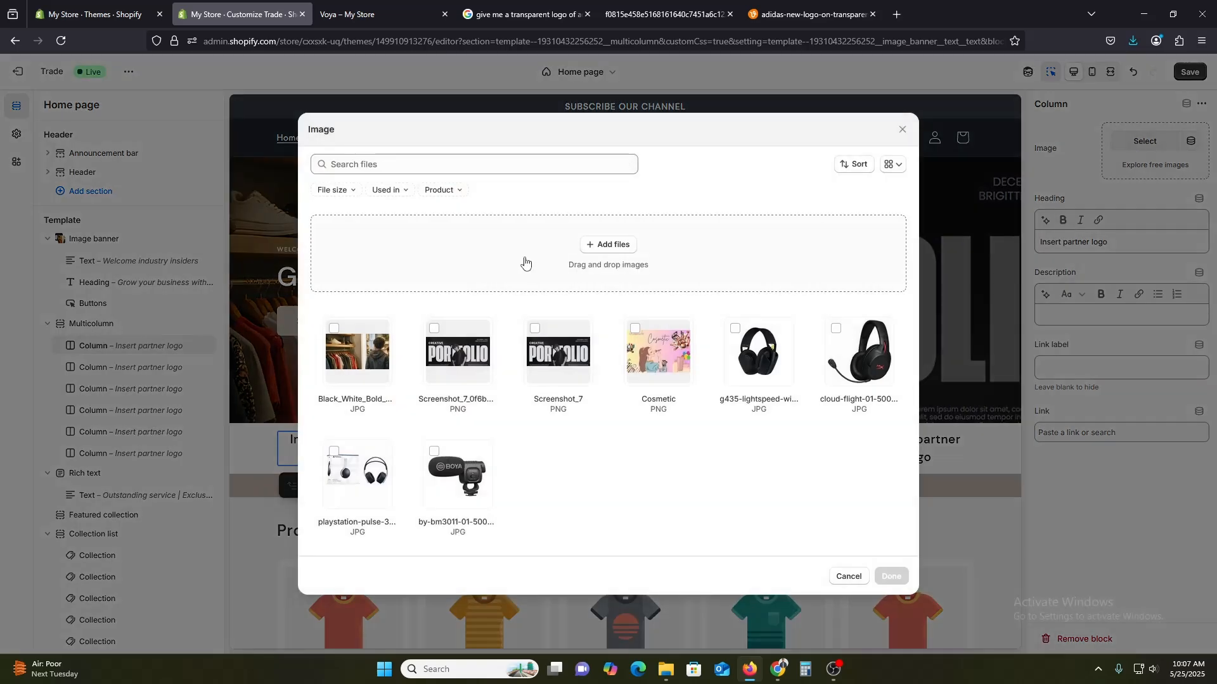
click(610, 245)
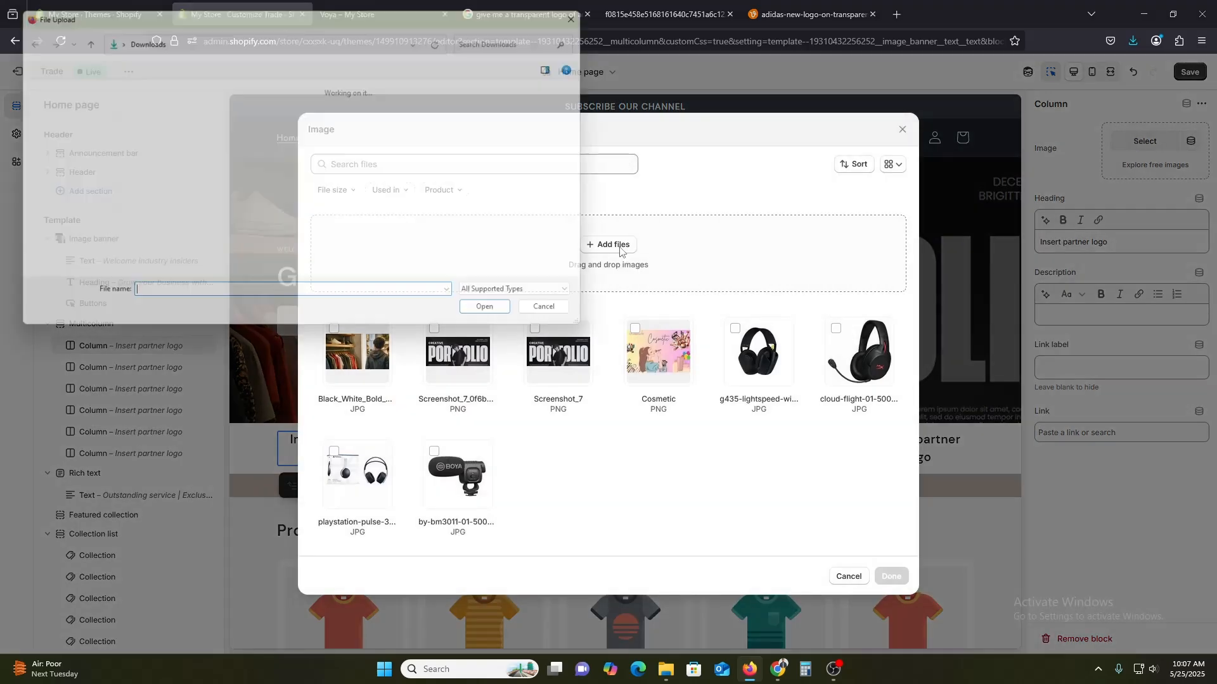
click(171, 132)
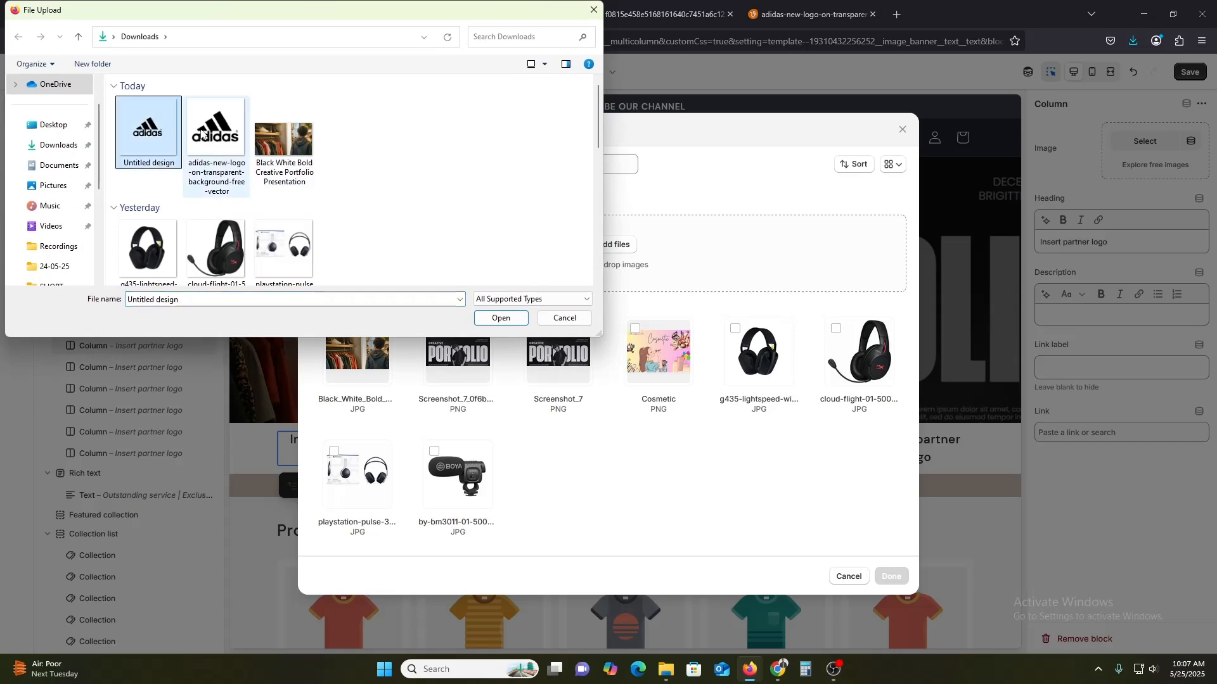
double_click(202, 131)
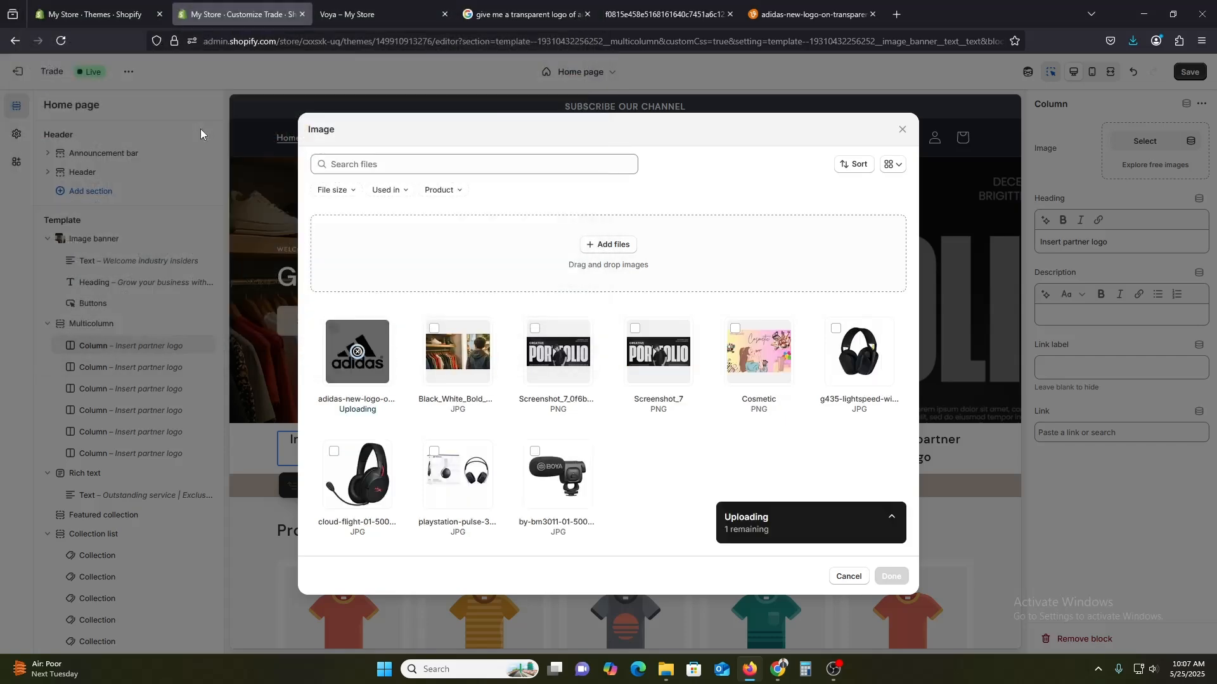
click(608, 246)
double_click(167, 128)
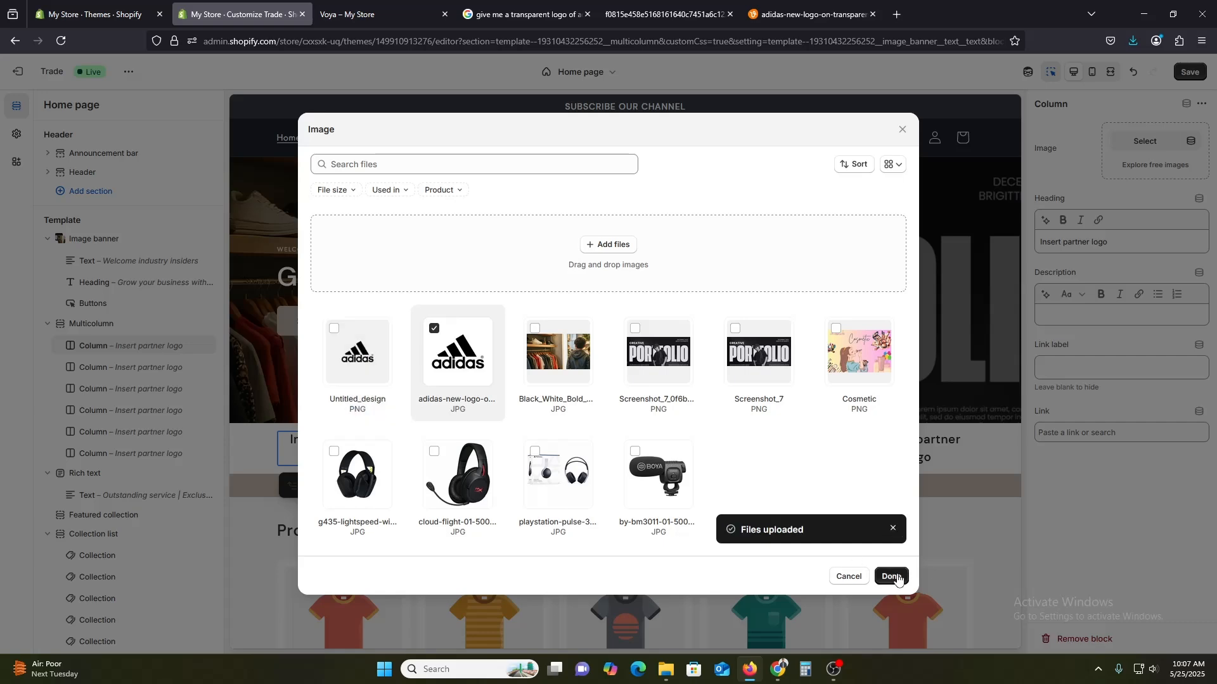
click(334, 328)
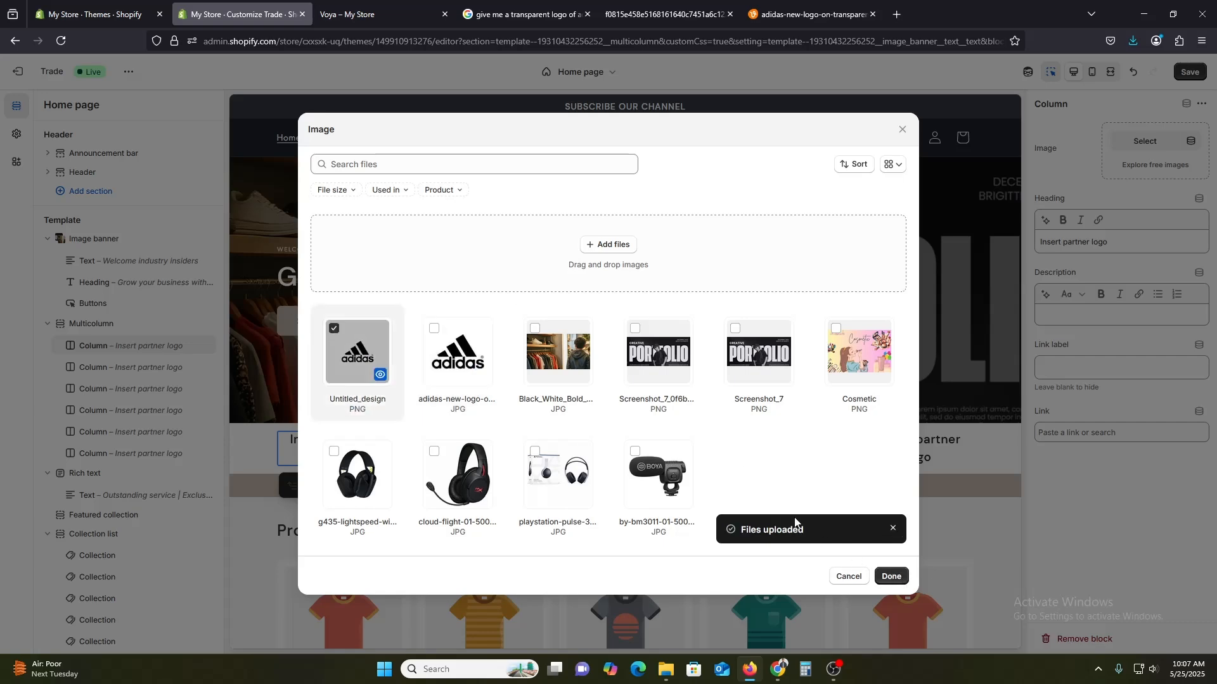
click(891, 577)
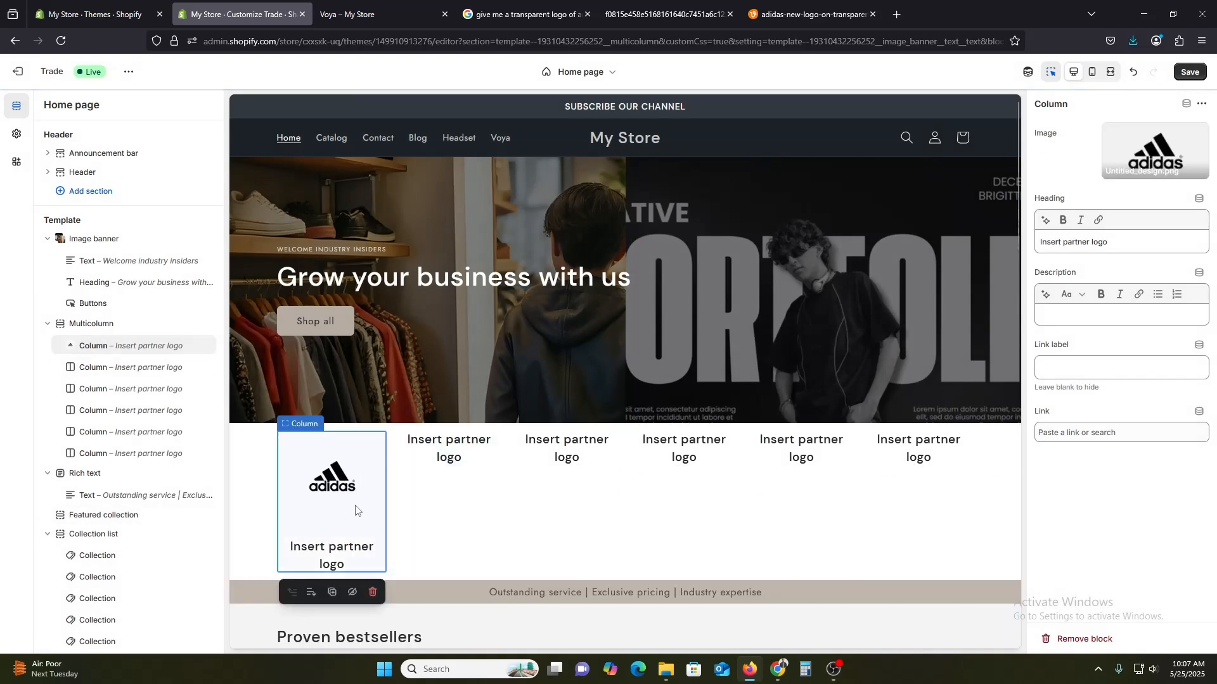
Open the first educational content column of the last multicolumn section.
click(263, 511)
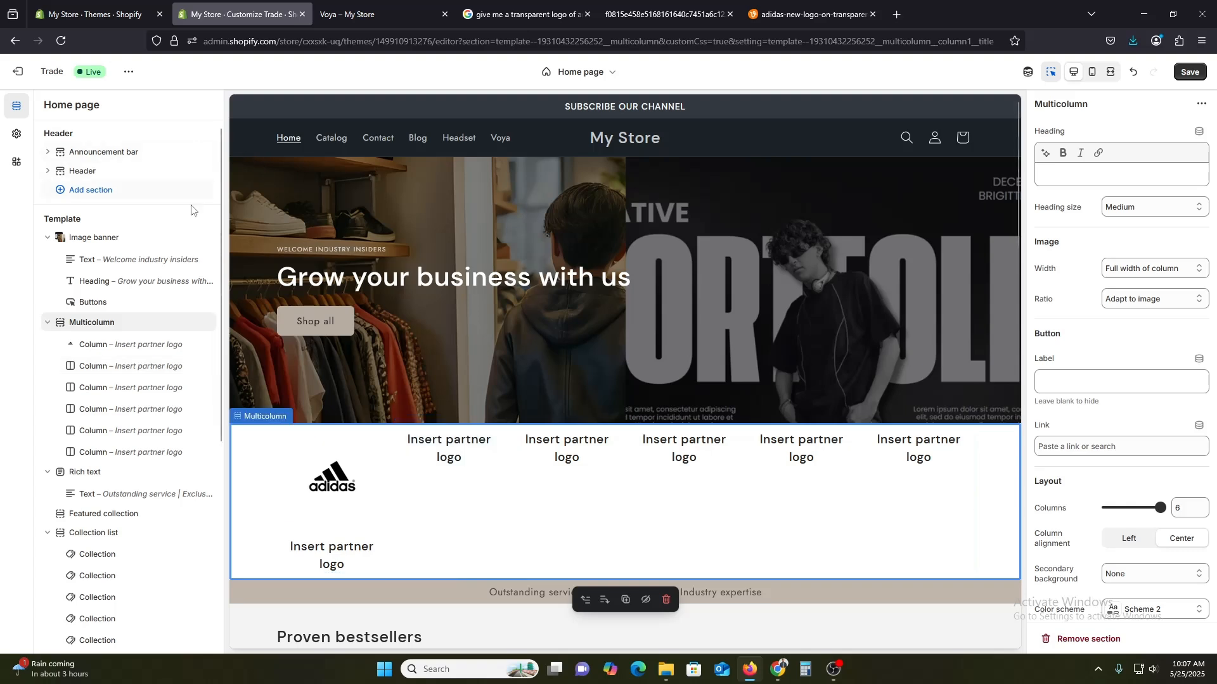
scroll(121, 298, down, 5)
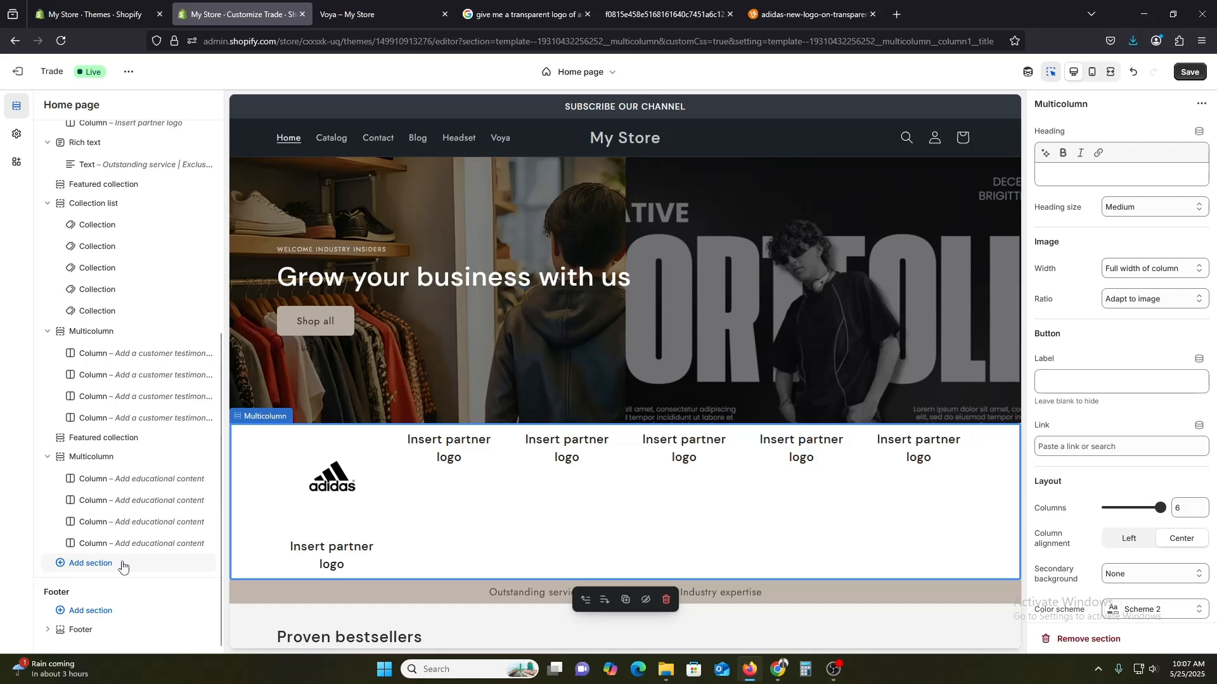
click(105, 486)
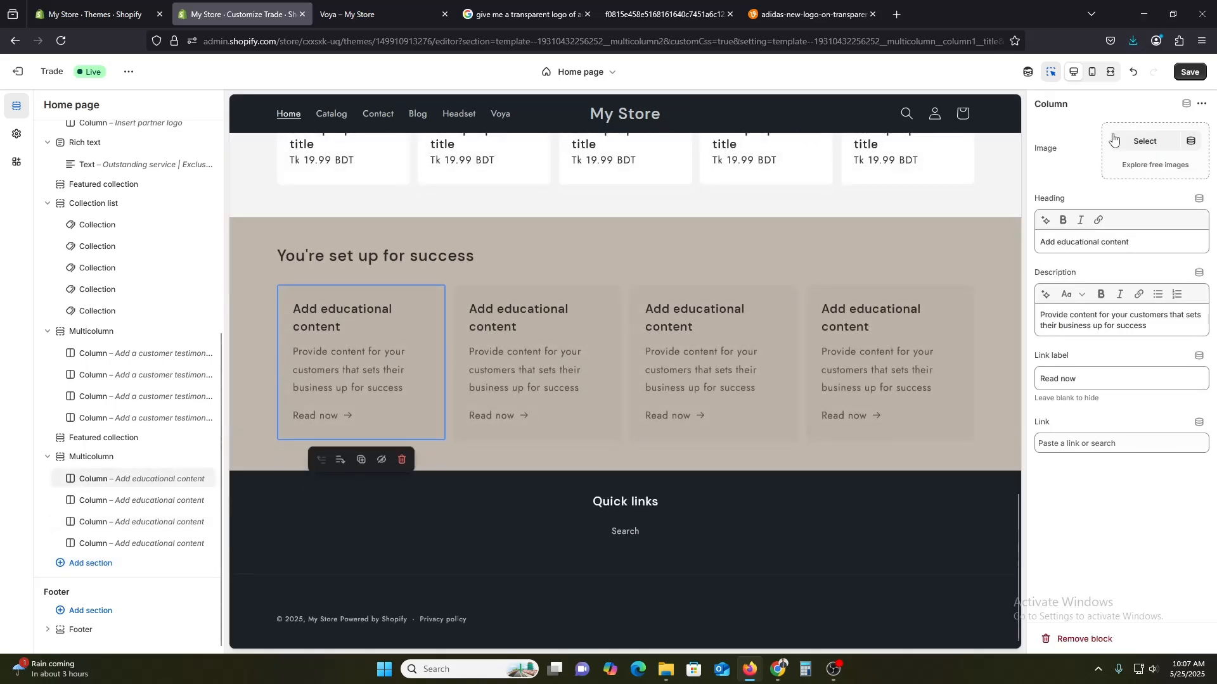